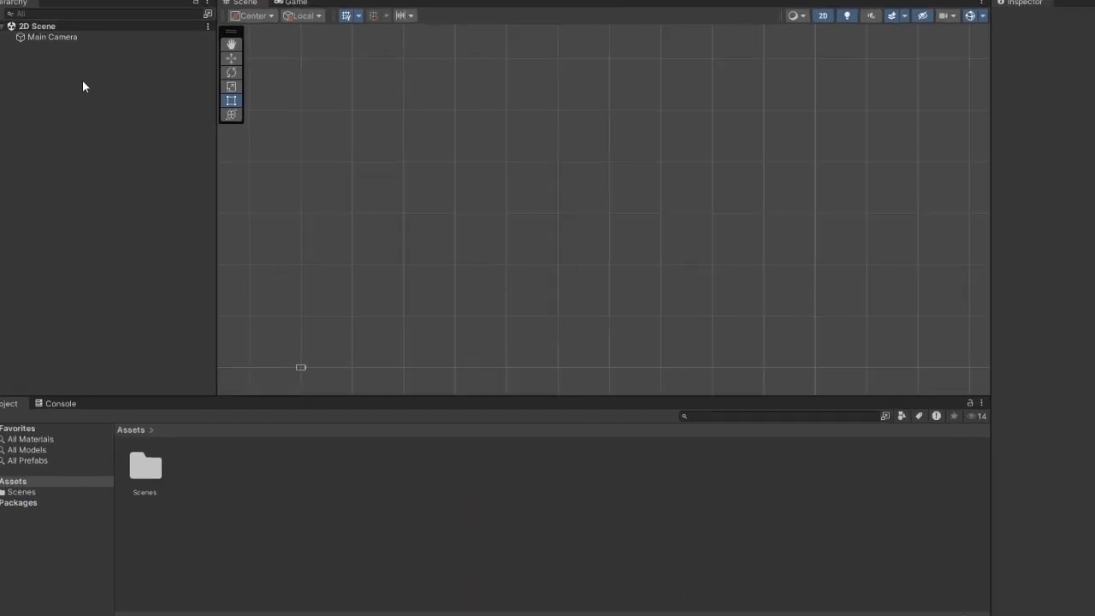
- Add a UI Slider to the 2D Scene and switch to the Rect tool to work on it
{"action": "right_click", "coordinate": [87, 119]}
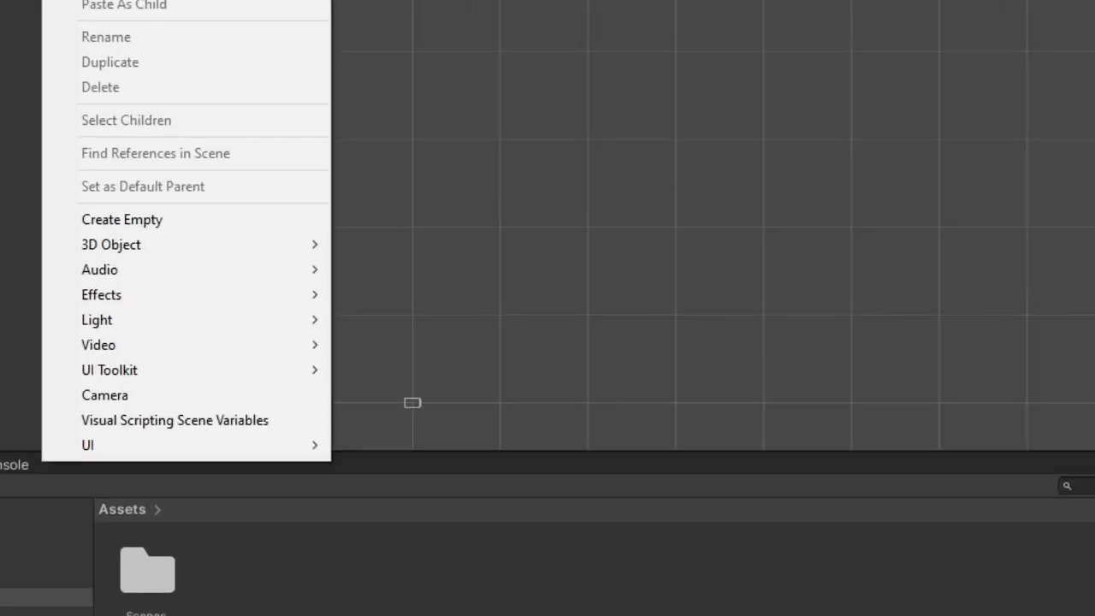
{"action": "mouse_move", "coordinate": [105, 444]}
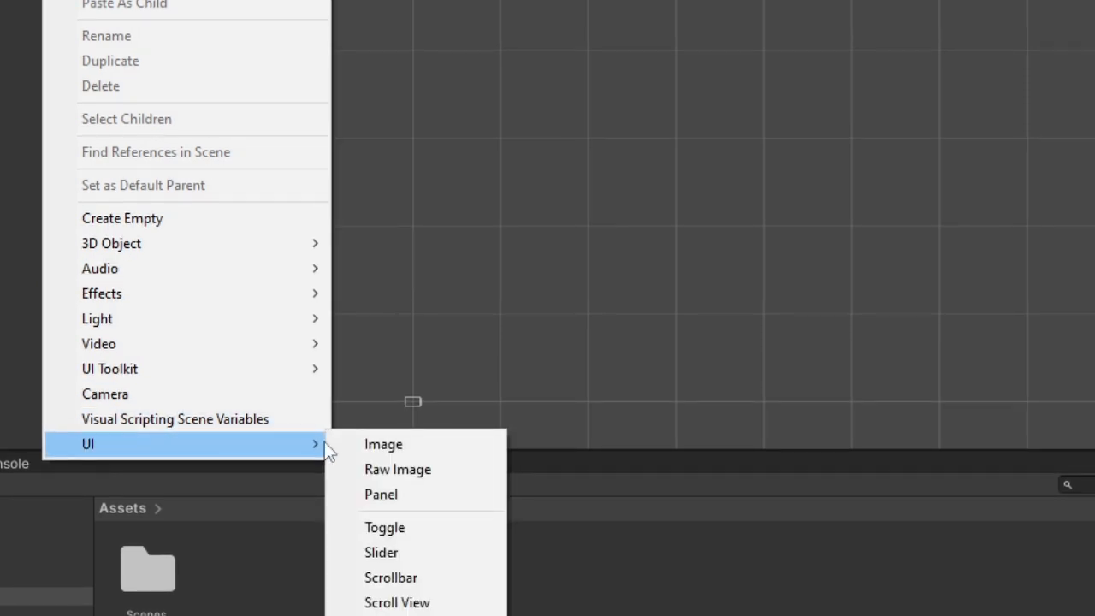
{"action": "left_click", "coordinate": [405, 558]}
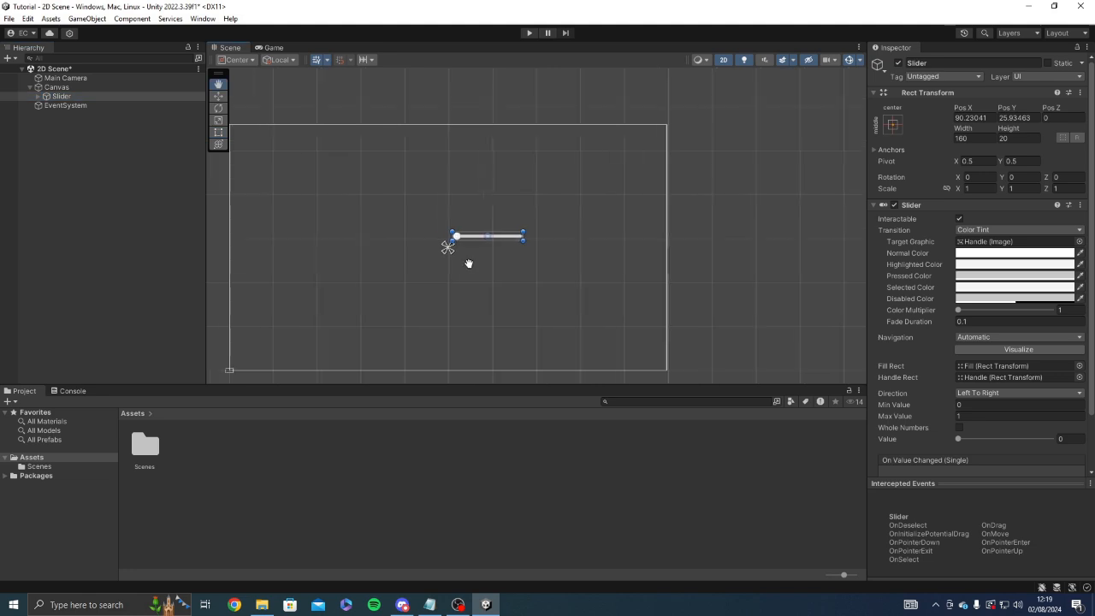
{"action": "scroll", "coordinate": [459, 226], "scroll_direction": "up", "scroll_amount": 5}
{"action": "key", "text": "t"}
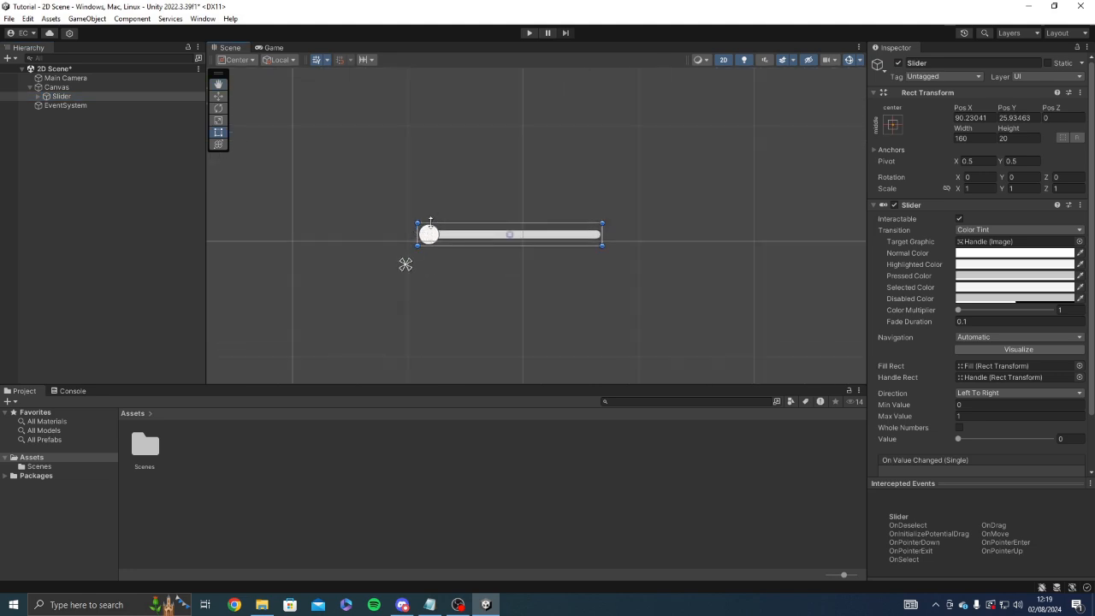
- Expand the Slider object in the hierarchy and select its Background child
{"action": "left_click", "coordinate": [53, 98]}
{"action": "left_click", "coordinate": [39, 96]}
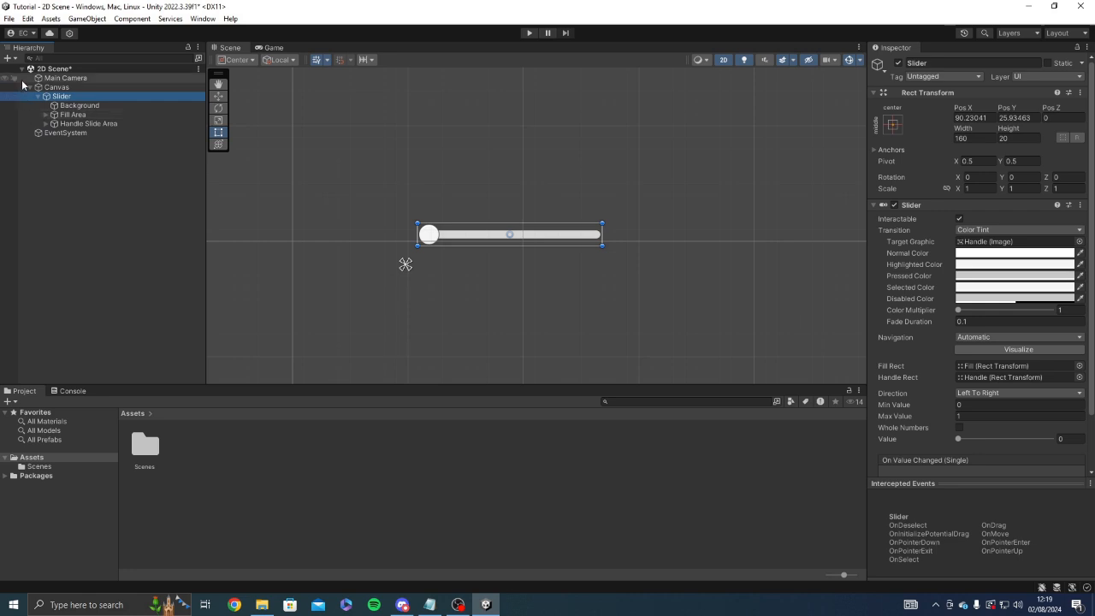
{"action": "left_click", "coordinate": [89, 107]}
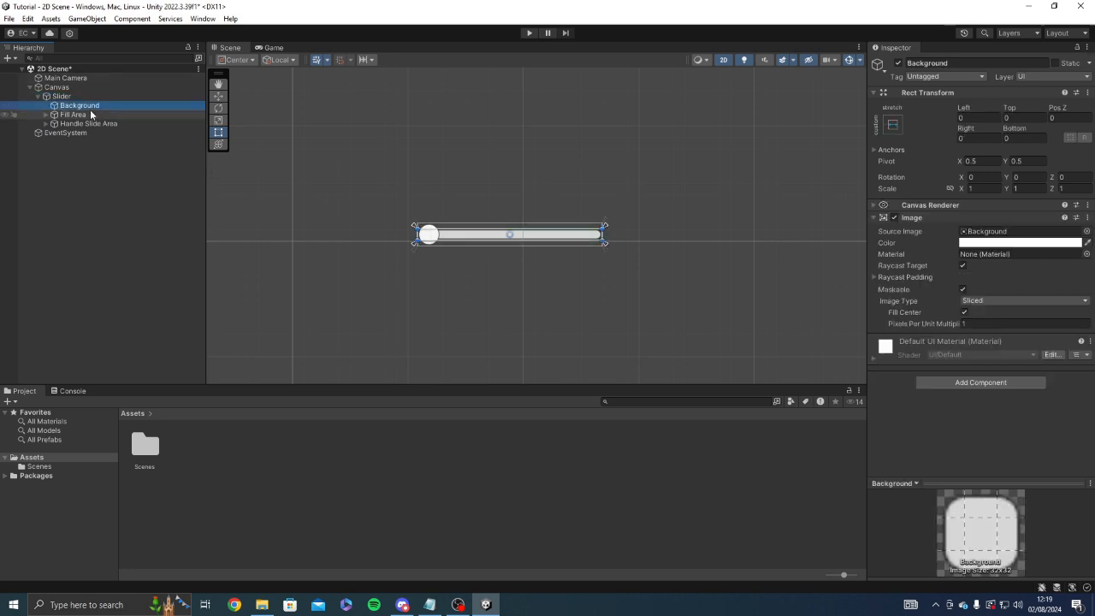
- Try to extend the Background's lower edge downward in the scene, and undo it
{"action": "scroll", "coordinate": [463, 234], "scroll_direction": "up", "scroll_amount": 4}
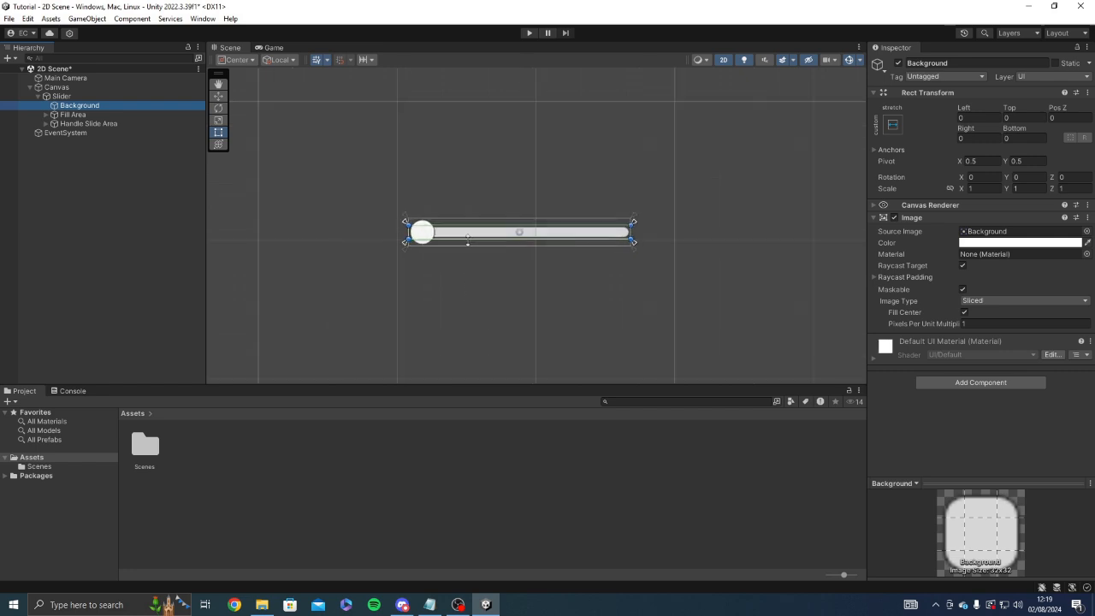
{"action": "left_click_drag", "start_coordinate": [469, 237], "coordinate": [455, 302]}
{"action": "key", "text": "ctrl+z"}
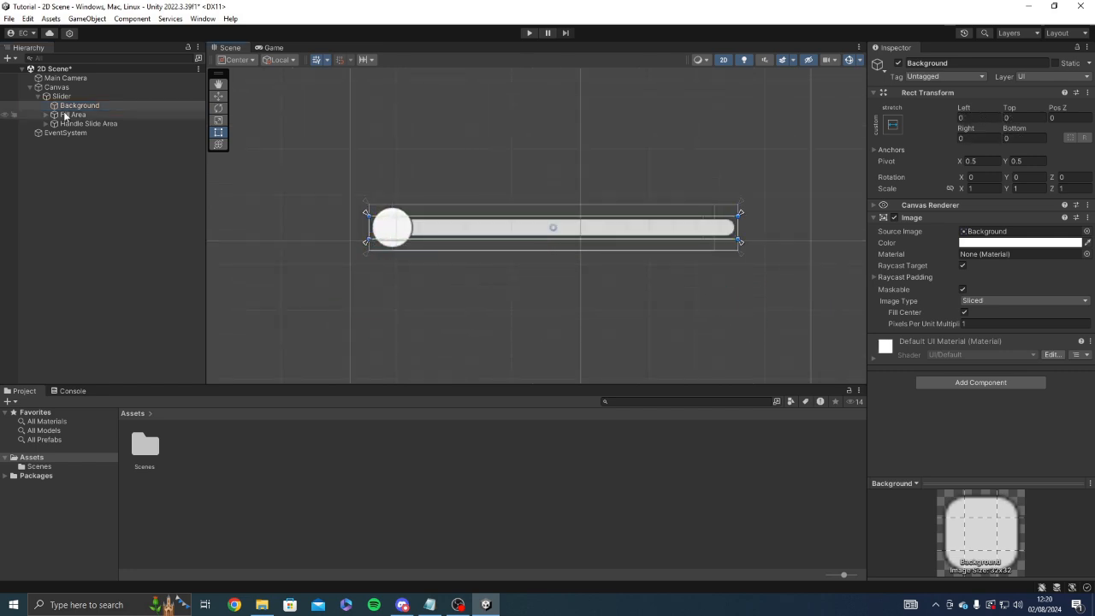
- Expand Fill Area and examine the extents of Fill Area and its Fill child on the slider
{"action": "left_click", "coordinate": [64, 115]}
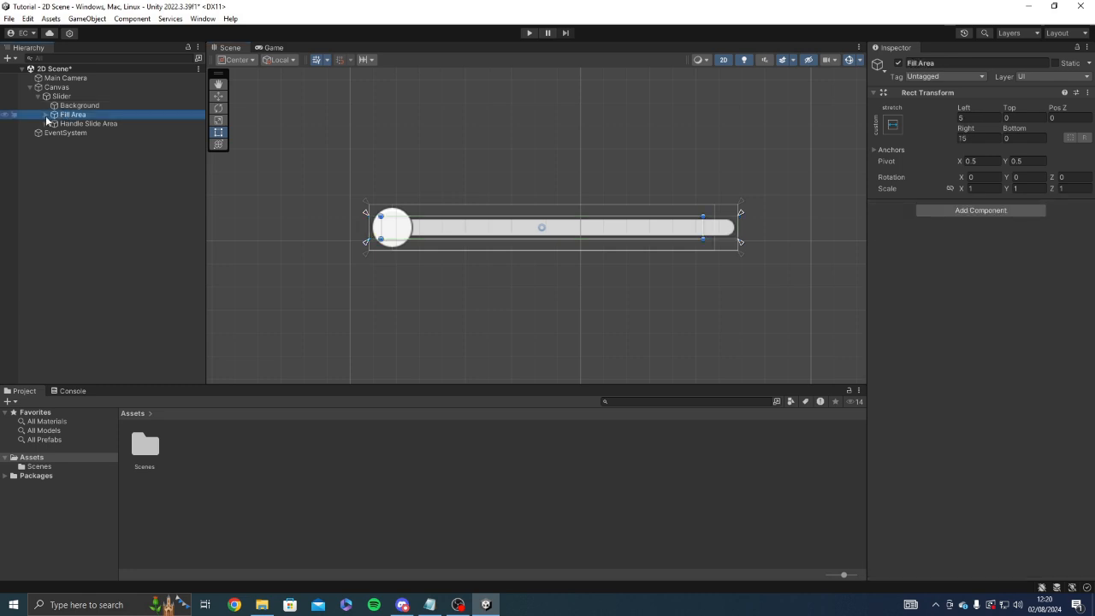
{"action": "left_click", "coordinate": [45, 115]}
{"action": "left_click", "coordinate": [68, 124]}
{"action": "left_click", "coordinate": [69, 116]}
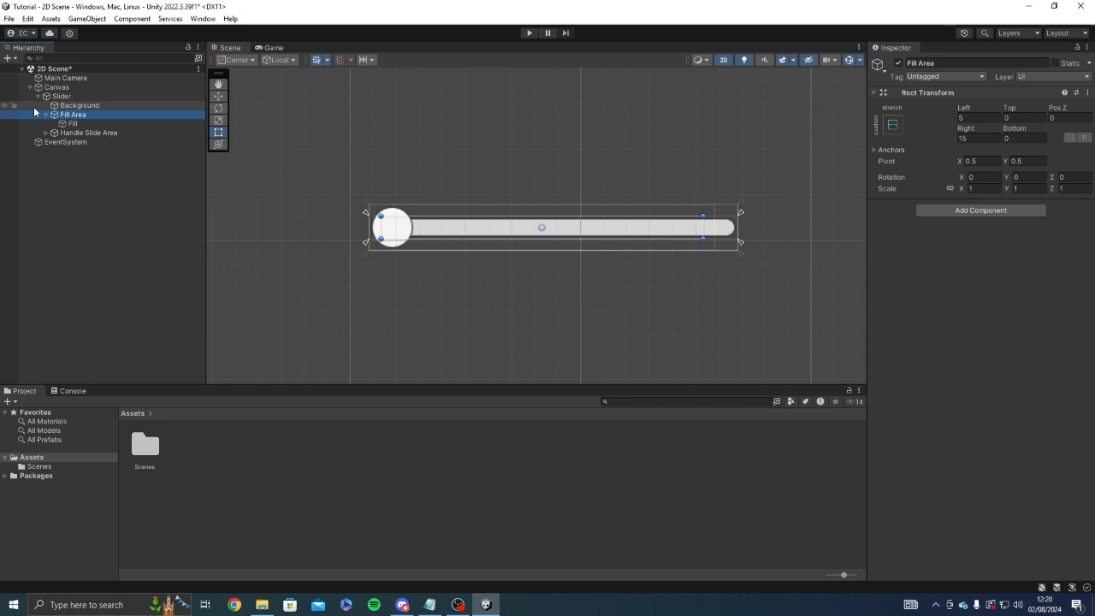
{"action": "scroll", "coordinate": [466, 306], "scroll_direction": "up", "scroll_amount": 1}
{"action": "middle_click_drag", "start_coordinate": [446, 302], "coordinate": [407, 314]}
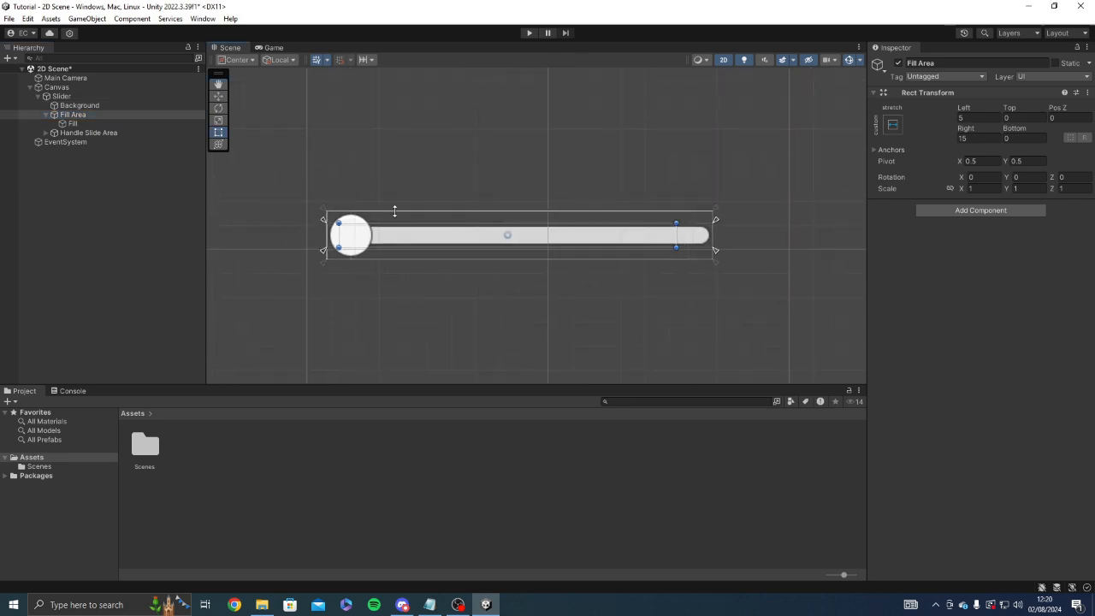
{"action": "left_click", "coordinate": [96, 124]}
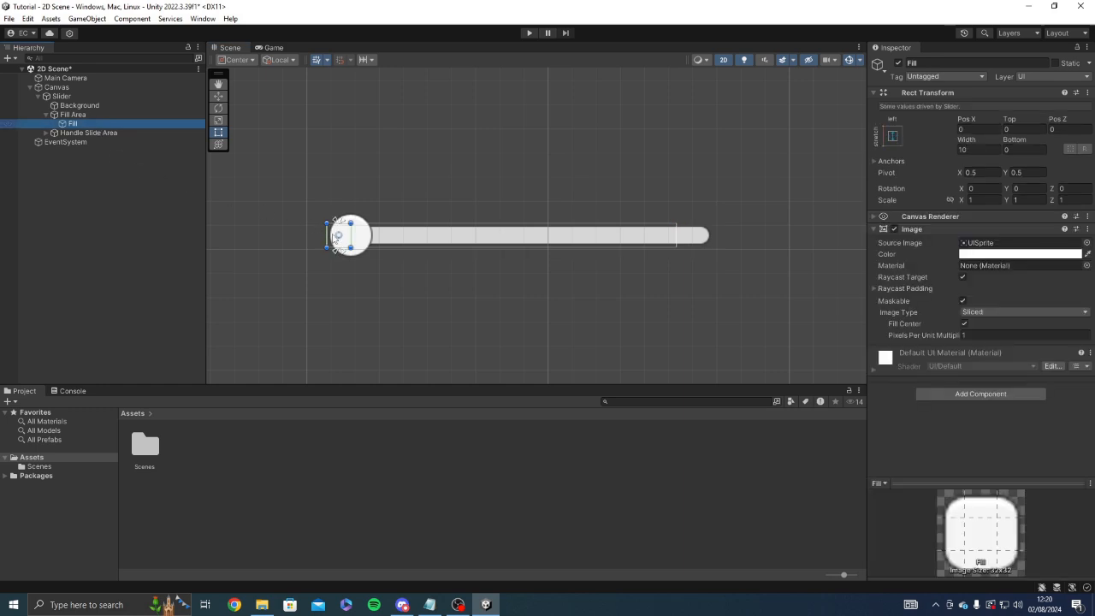
{"action": "middle_click_drag", "start_coordinate": [335, 237], "coordinate": [303, 236]}
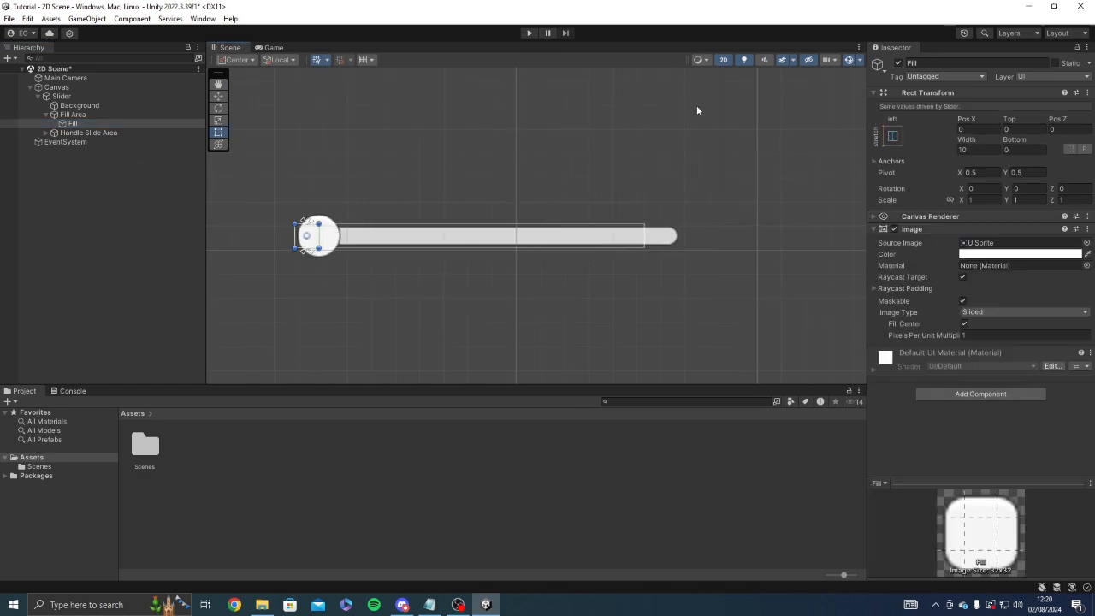
- Try the bottom-left anchor preset on the Fill object
{"action": "left_click", "coordinate": [892, 136]}
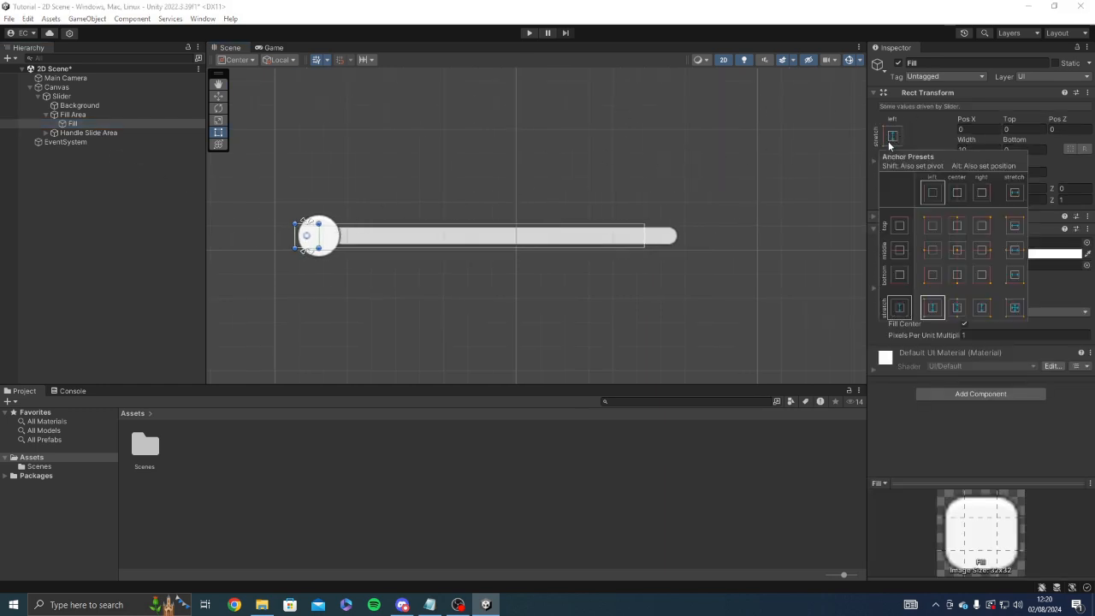
{"action": "left_click", "coordinate": [931, 278]}
{"action": "scroll", "coordinate": [611, 256], "scroll_direction": "up", "scroll_amount": 2}
{"action": "left_click", "coordinate": [68, 114]}
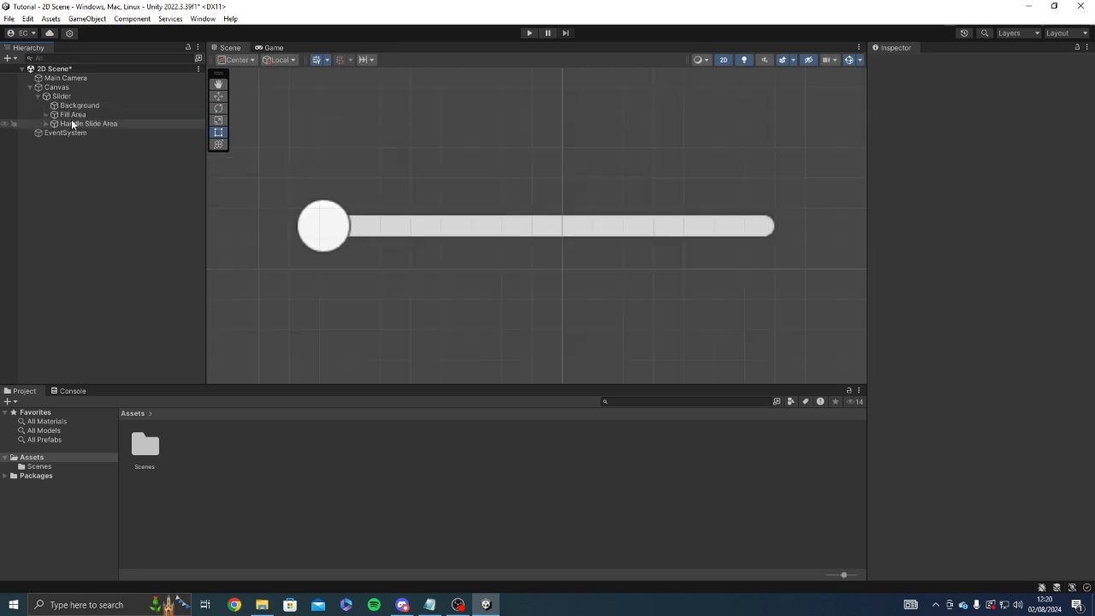
- Widen the Fill object to 145 so that it spans the Fill Area
{"action": "left_click", "coordinate": [75, 117]}
{"action": "left_click", "coordinate": [45, 115]}
{"action": "left_click", "coordinate": [72, 124]}
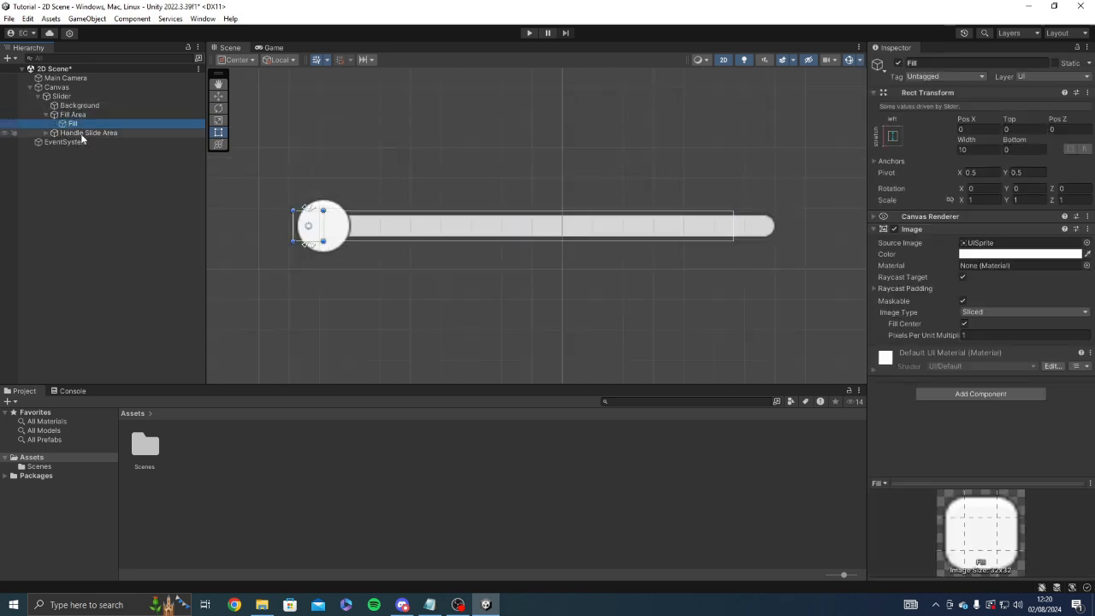
{"action": "left_click_drag", "start_coordinate": [325, 226], "coordinate": [732, 246]}
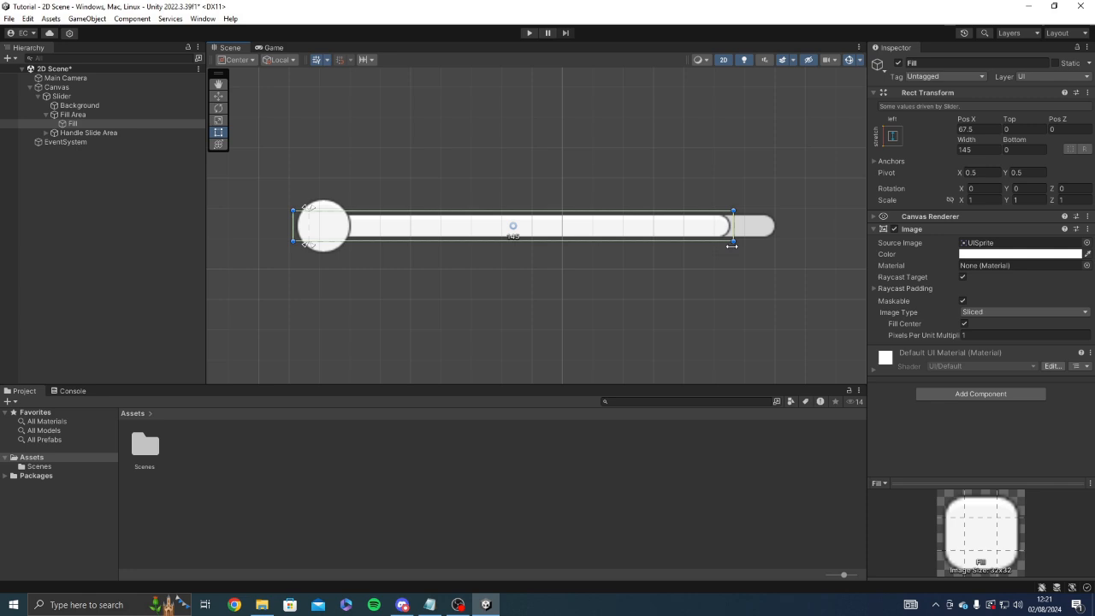
{"action": "middle_click_drag", "start_coordinate": [746, 254], "coordinate": [692, 262]}
{"action": "scroll", "coordinate": [271, 245], "scroll_direction": "up", "scroll_amount": 4}
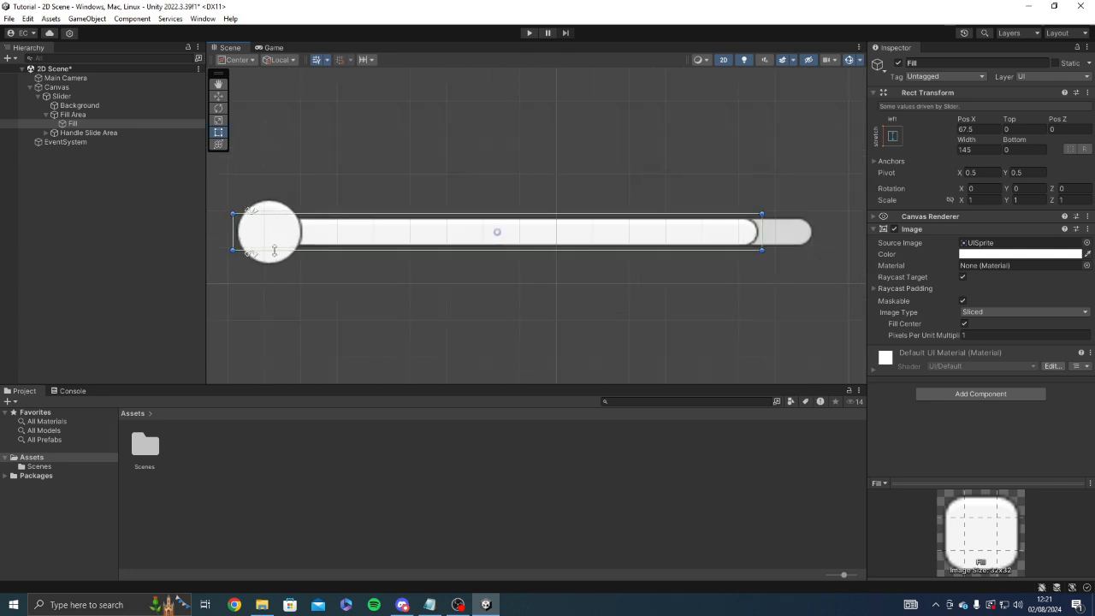
{"action": "middle_click_drag", "start_coordinate": [771, 265], "coordinate": [546, 258]}
{"action": "scroll", "coordinate": [575, 202], "scroll_direction": "down", "scroll_amount": 8}
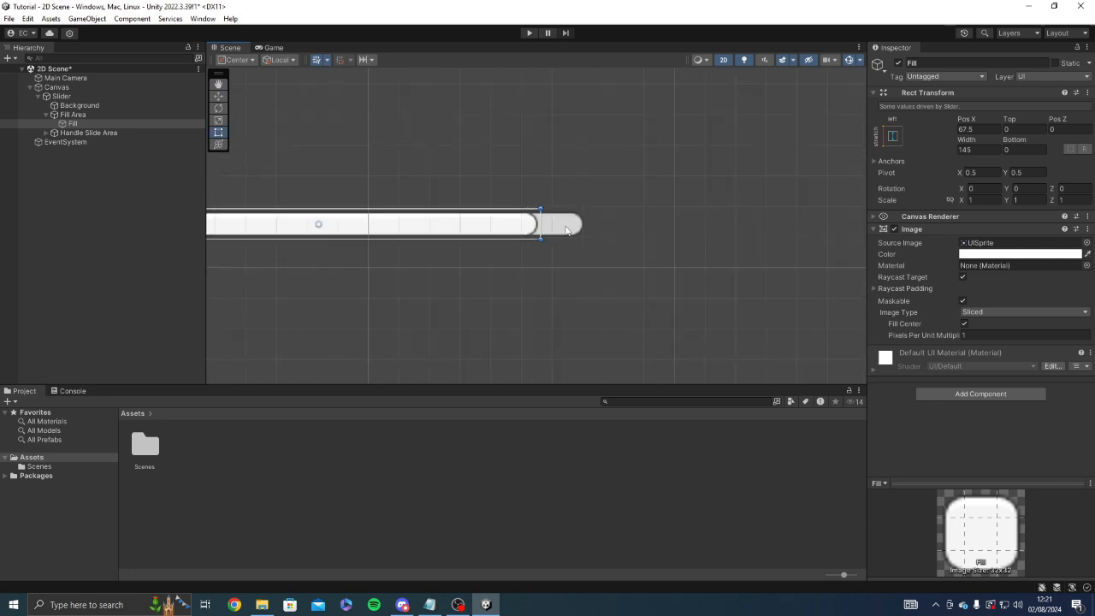
- Undo the last changes to the Fill object and look over the slider from end to end
{"action": "key", "text": "ctrl+z"}
{"action": "middle_click_drag", "start_coordinate": [267, 220], "coordinate": [407, 267]}
{"action": "scroll", "coordinate": [619, 270], "scroll_direction": "up", "scroll_amount": 2}
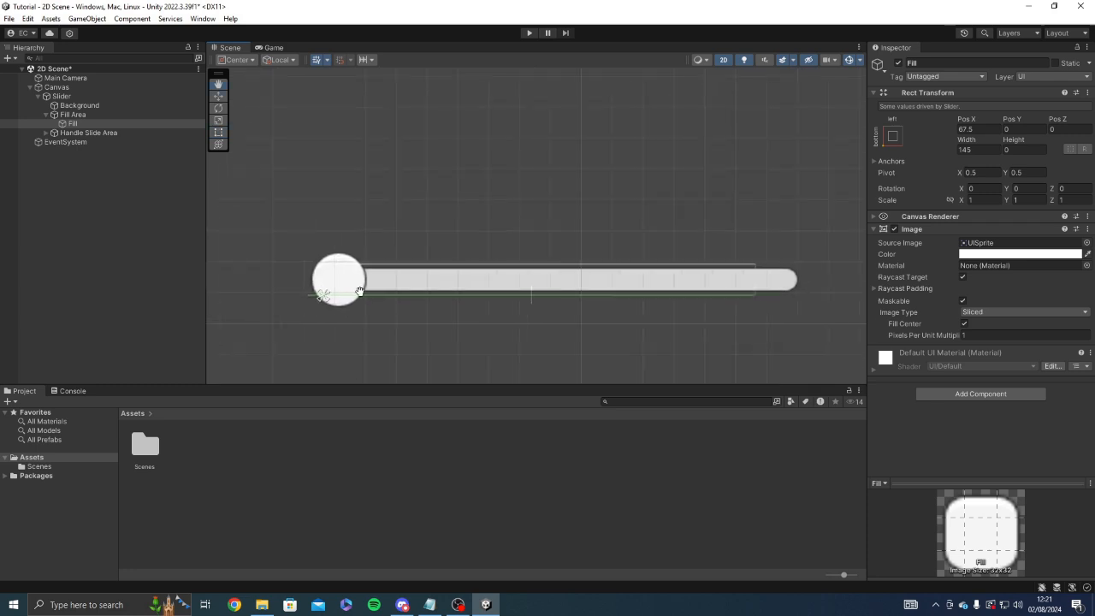
{"action": "scroll", "coordinate": [684, 295], "scroll_direction": "down", "scroll_amount": 2}
{"action": "middle_click_drag", "start_coordinate": [684, 295], "coordinate": [493, 266]}
{"action": "scroll", "coordinate": [284, 232], "scroll_direction": "down", "scroll_amount": 1}
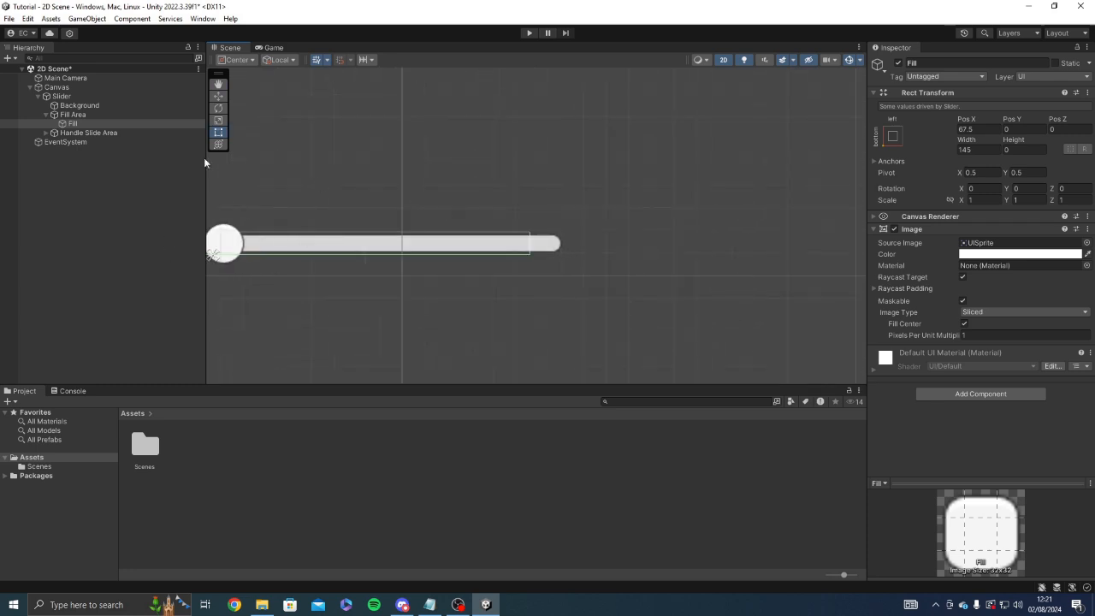
- Collapse Fill Area and expand Handle Slide Area to examine it and its Handle child
{"action": "left_click", "coordinate": [46, 113]}
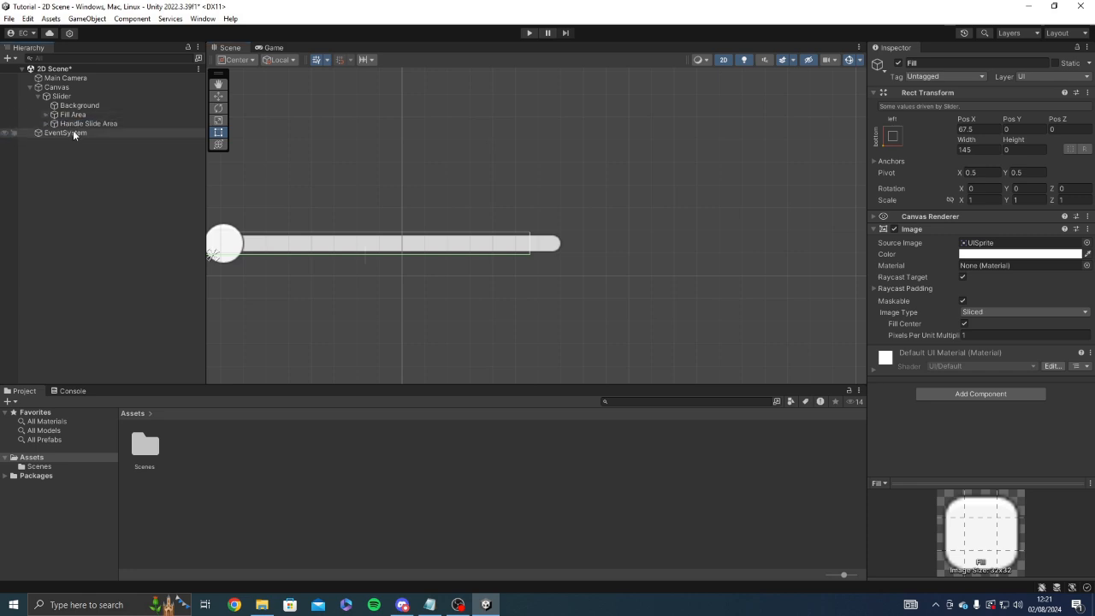
{"action": "left_click", "coordinate": [77, 124]}
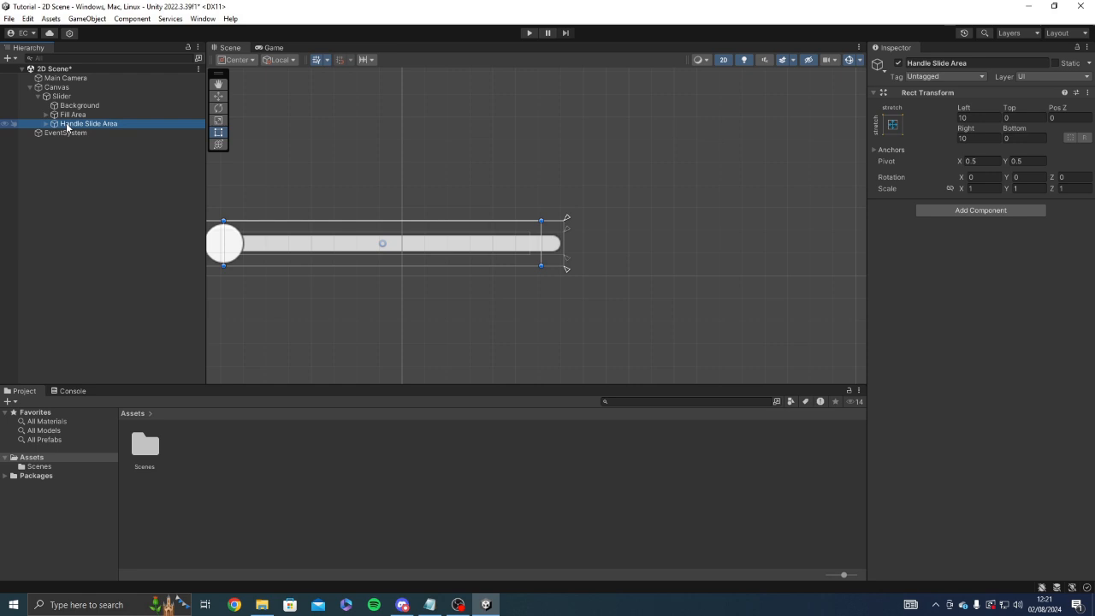
{"action": "left_click", "coordinate": [69, 133]}
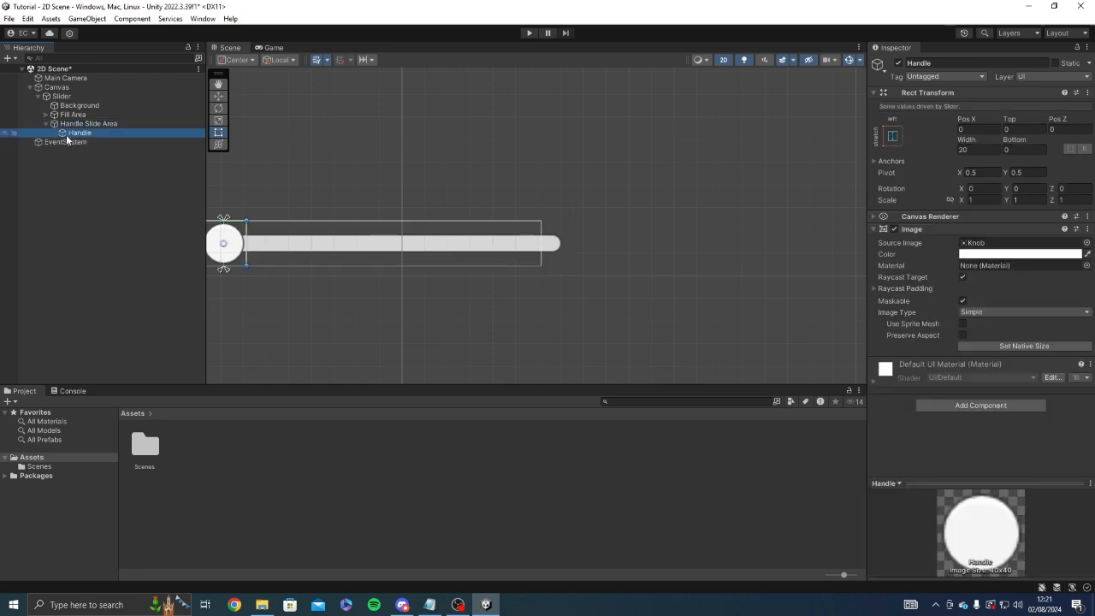
{"action": "middle_click_drag", "start_coordinate": [289, 228], "coordinate": [303, 234]}
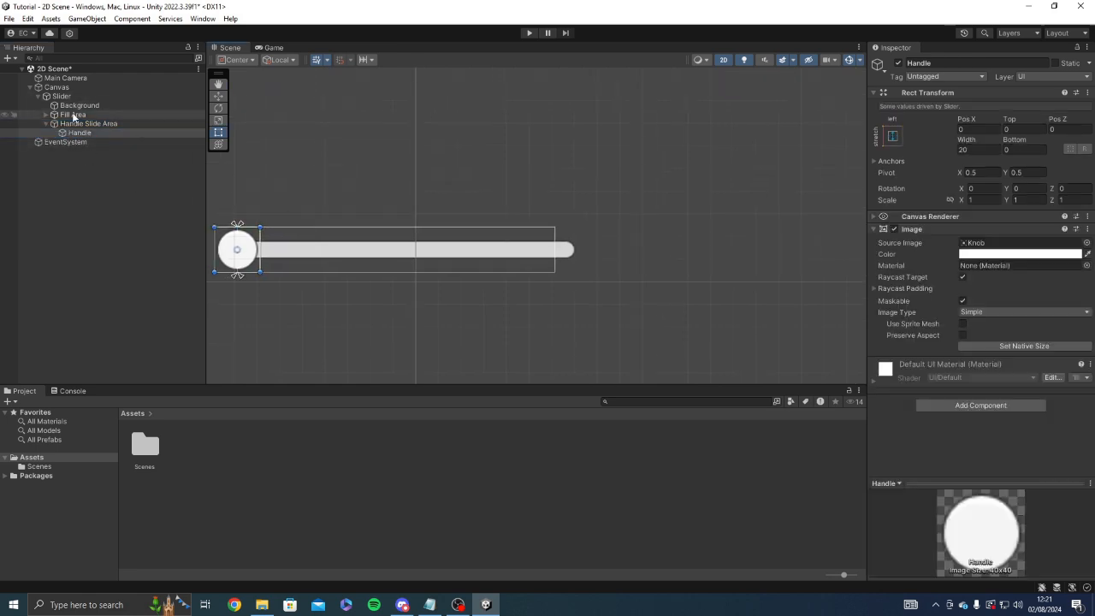
{"action": "left_click", "coordinate": [44, 114]}
{"action": "left_click", "coordinate": [40, 115]}
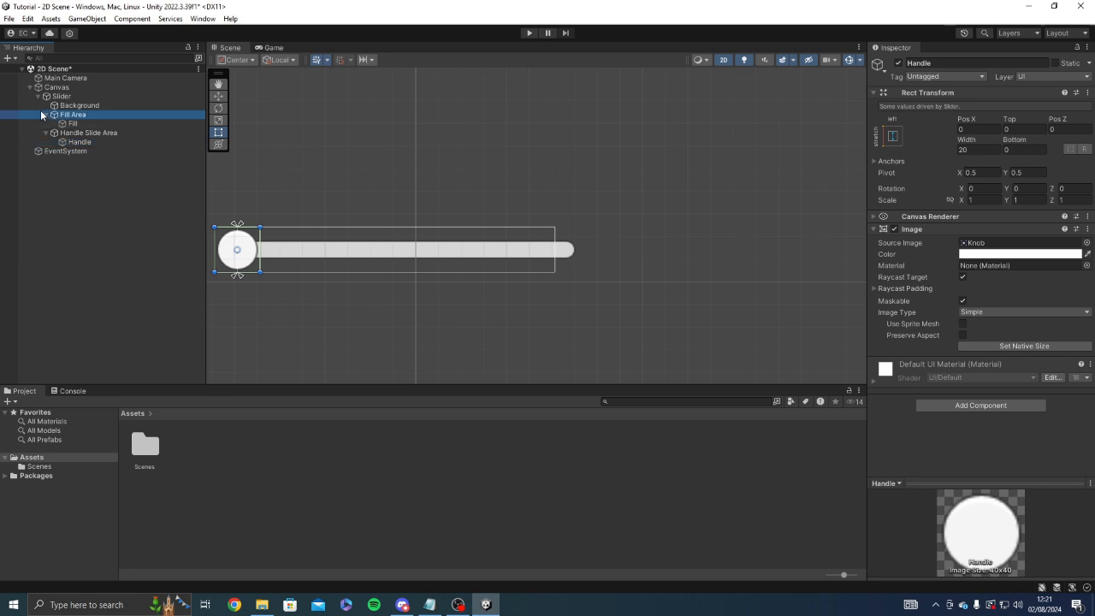
{"action": "left_click", "coordinate": [44, 114]}
{"action": "left_click", "coordinate": [78, 125]}
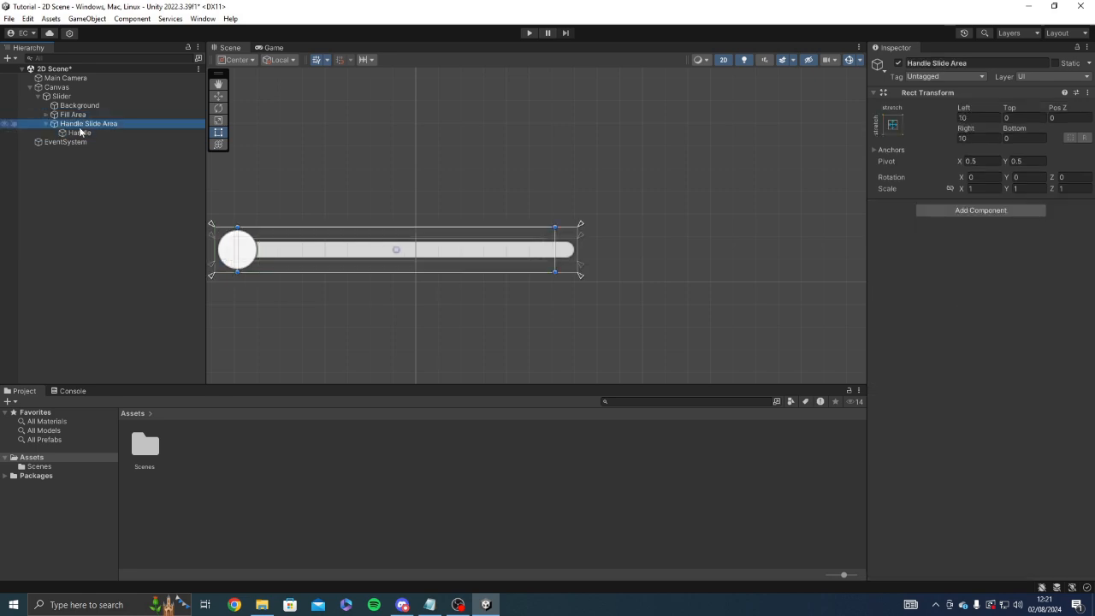
- Try moving the Handle along the slider bar to about X 78, and revert it
{"action": "left_click", "coordinate": [79, 132]}
{"action": "scroll", "coordinate": [319, 197], "scroll_direction": "up", "scroll_amount": 3}
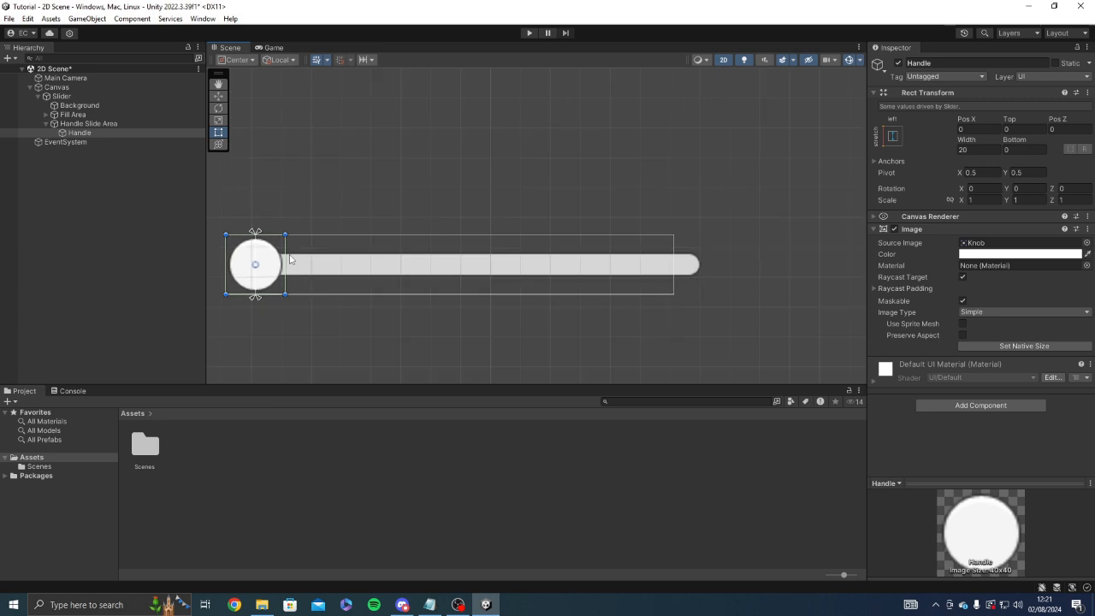
{"action": "left_click_drag", "start_coordinate": [270, 265], "coordinate": [545, 283]}
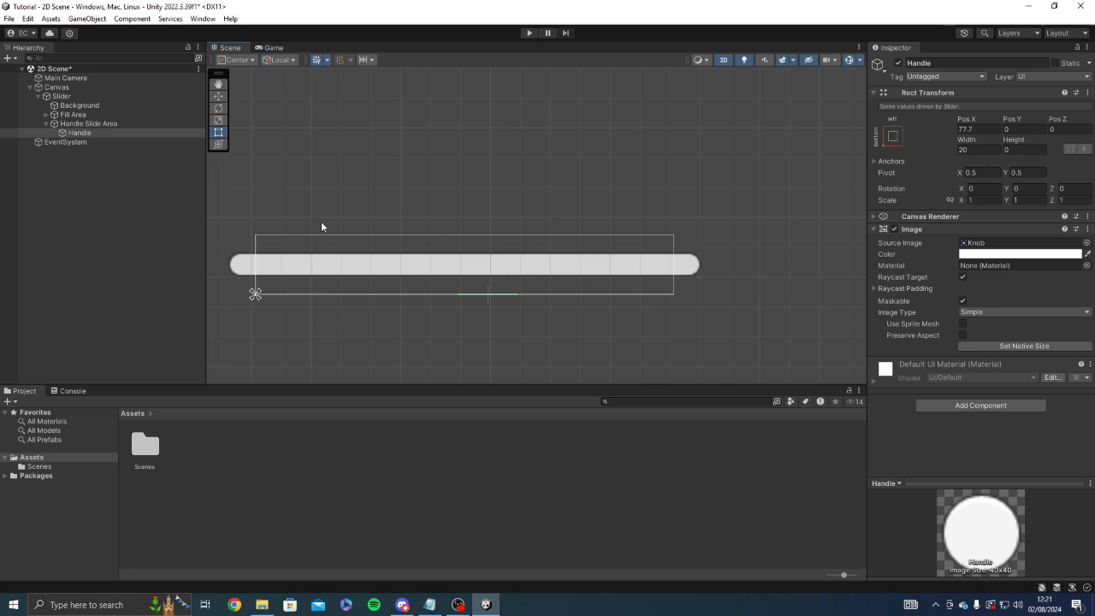
{"action": "middle_click_drag", "start_coordinate": [341, 211], "coordinate": [427, 185]}
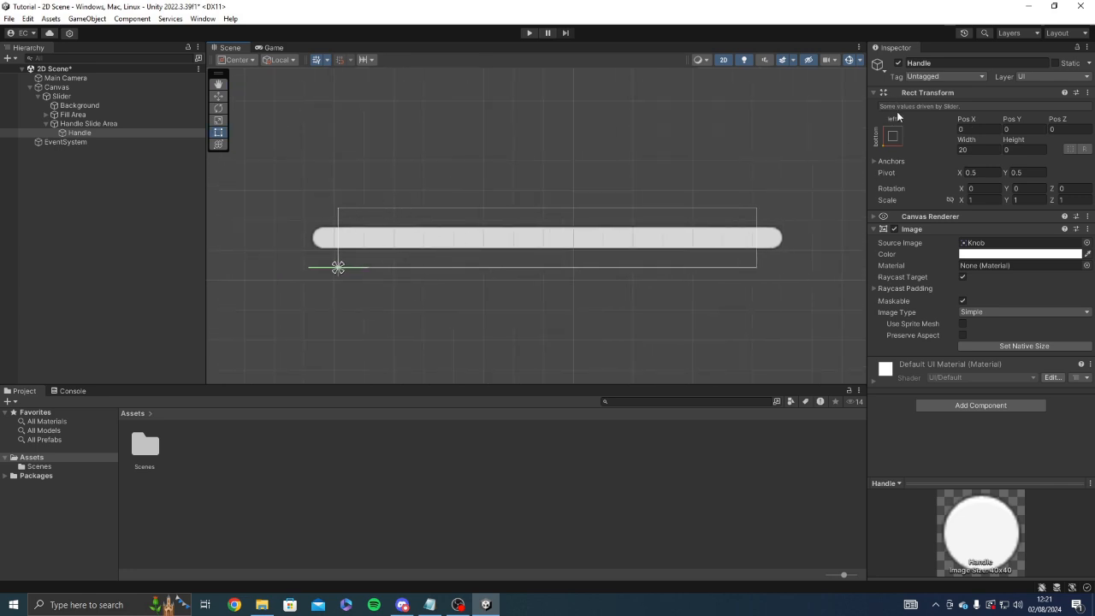
- Apply the left-stretch anchor preset to the Handle and move it back to Pos X 0
{"action": "left_click", "coordinate": [893, 135]}
{"action": "left_click", "coordinate": [934, 307]}
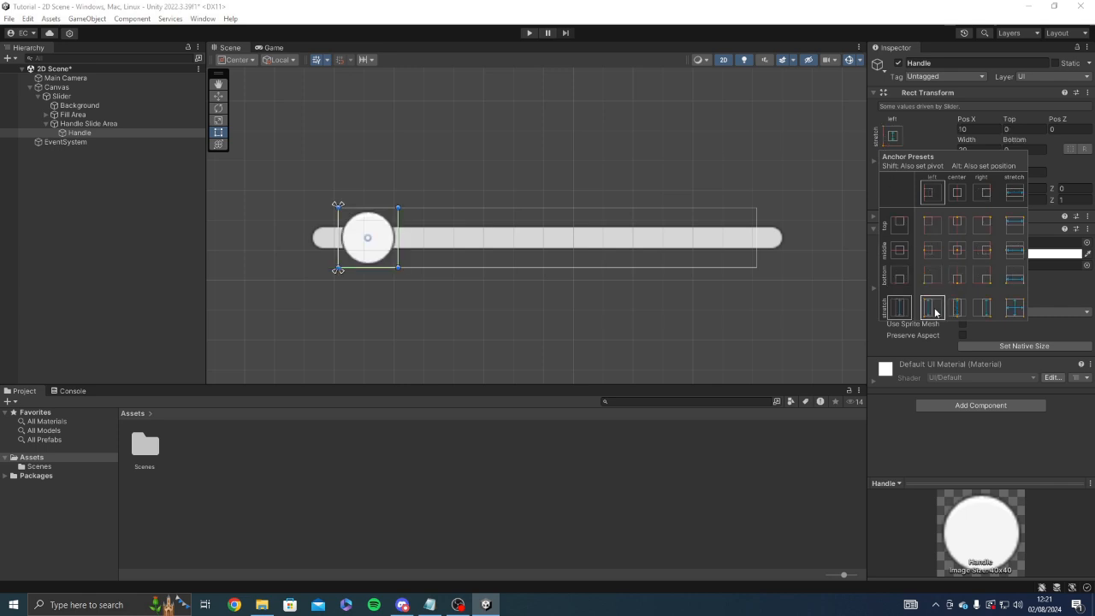
{"action": "left_click_drag", "start_coordinate": [396, 234], "coordinate": [362, 239]}
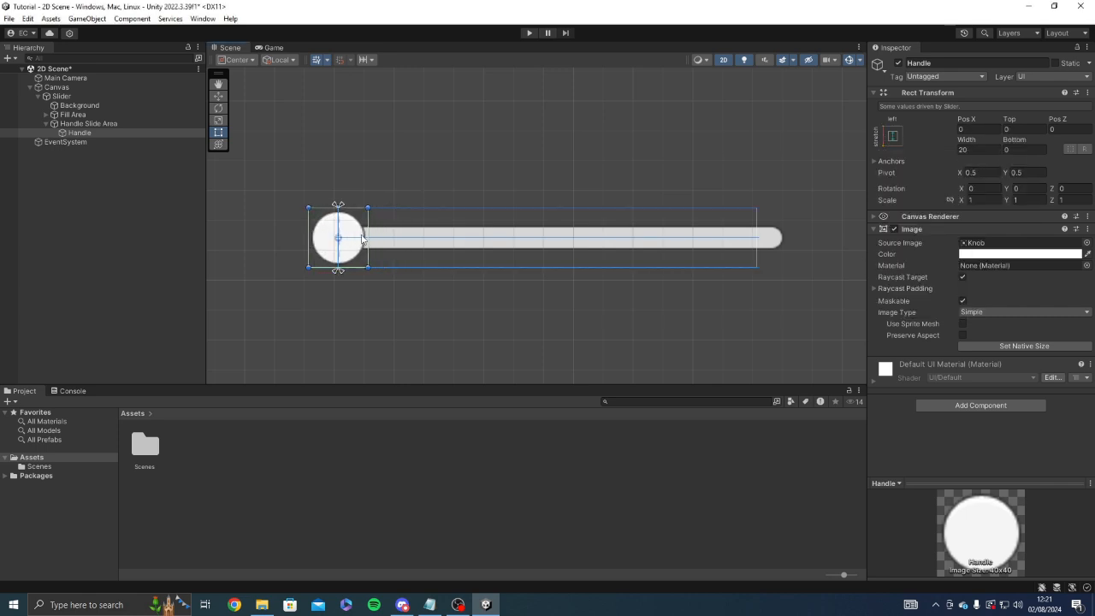
- Try the InputFieldBackground sprite as the Handle's source image and inspect it on the slider
{"action": "double_click", "coordinate": [62, 132]}
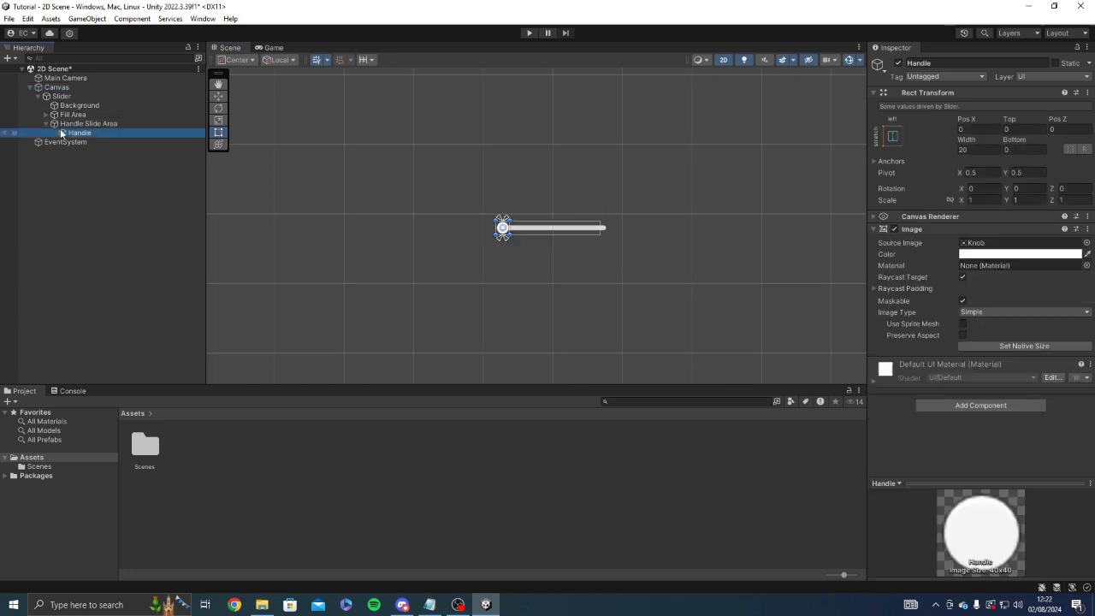
{"action": "scroll", "coordinate": [518, 248], "scroll_direction": "up", "scroll_amount": 3}
{"action": "middle_click_drag", "start_coordinate": [510, 190], "coordinate": [449, 234]}
{"action": "scroll", "coordinate": [447, 229], "scroll_direction": "up", "scroll_amount": 1}
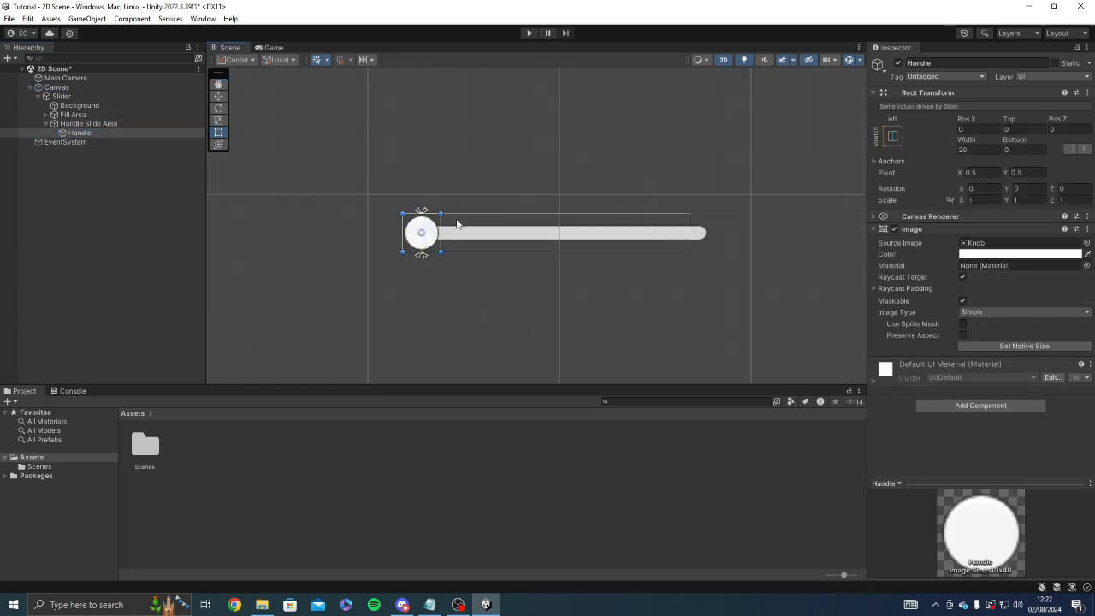
{"action": "left_click", "coordinate": [1086, 243]}
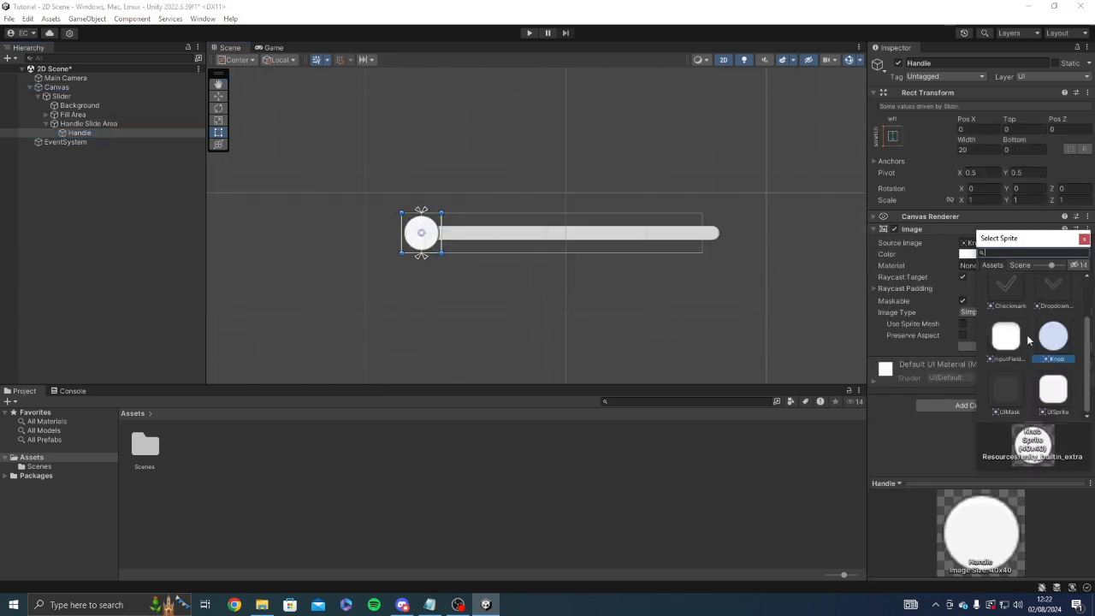
{"action": "left_click", "coordinate": [1016, 346]}
{"action": "left_click", "coordinate": [1017, 346]}
{"action": "scroll", "coordinate": [735, 249], "scroll_direction": "up", "scroll_amount": 3}
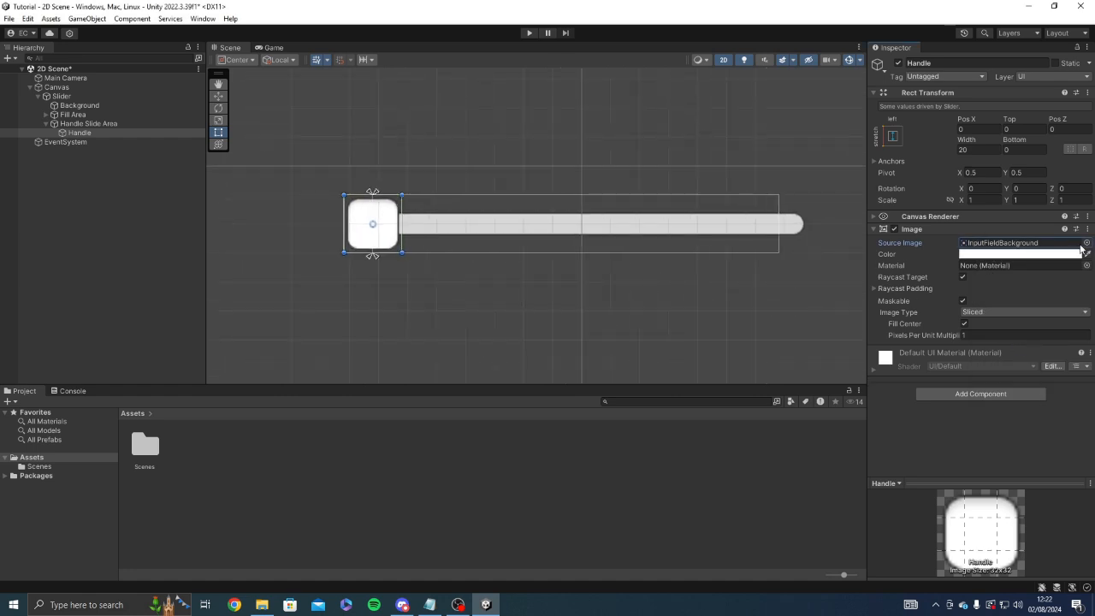
- Set the Handle's source image back to the Knob sprite and deselect the Handle
{"action": "left_click", "coordinate": [1085, 243]}
{"action": "double_click", "coordinate": [1052, 334]}
{"action": "left_click", "coordinate": [703, 285]}
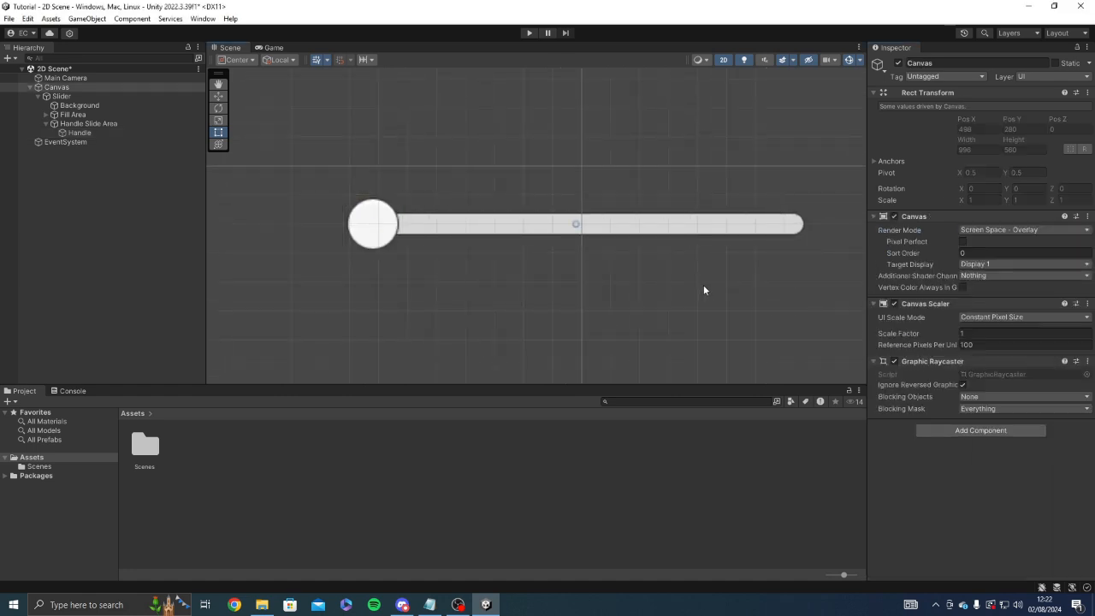
- Select the whole Slider in the scene and examine its Slider component settings
{"action": "scroll", "coordinate": [699, 288], "scroll_direction": "down", "scroll_amount": 2}
{"action": "scroll", "coordinate": [700, 288], "scroll_direction": "down", "scroll_amount": 4}
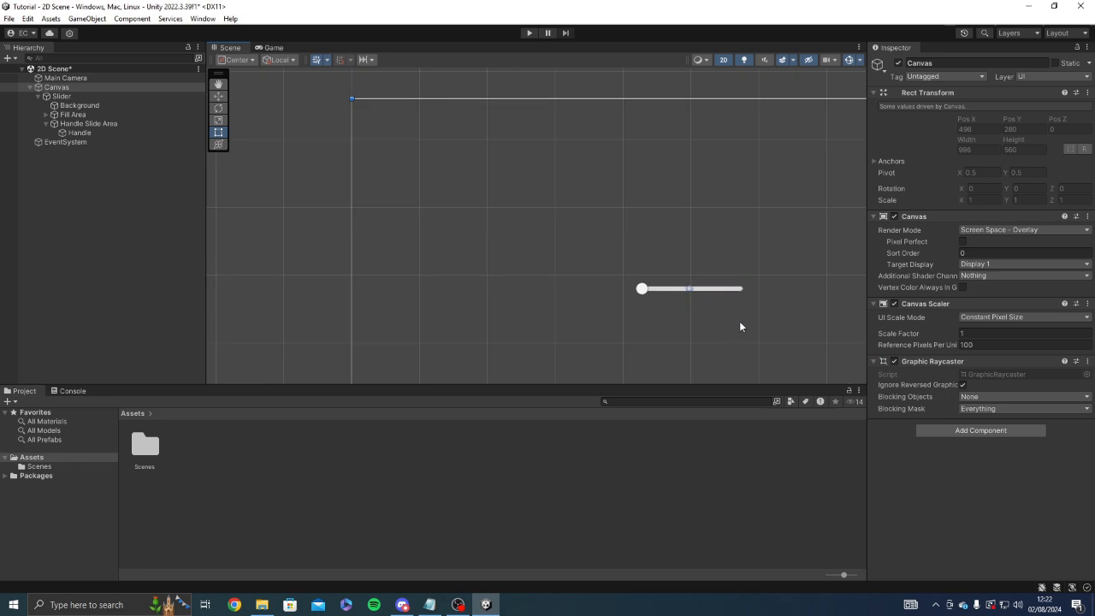
{"action": "middle_click_drag", "start_coordinate": [728, 314], "coordinate": [598, 247]}
{"action": "left_click", "coordinate": [590, 225]}
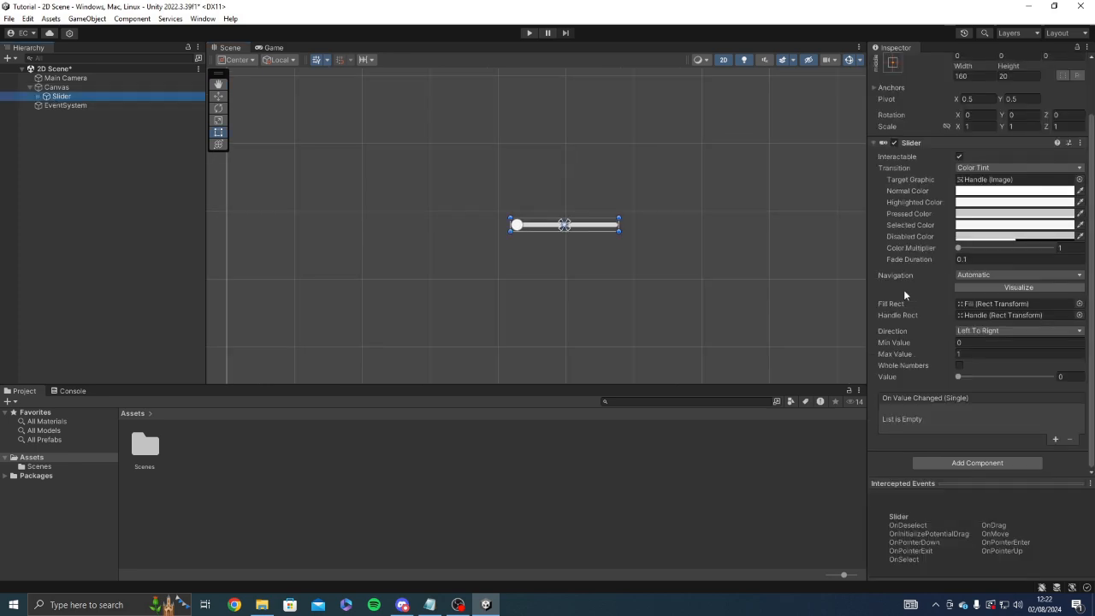
{"action": "scroll", "coordinate": [903, 289], "scroll_direction": "up", "scroll_amount": 3}
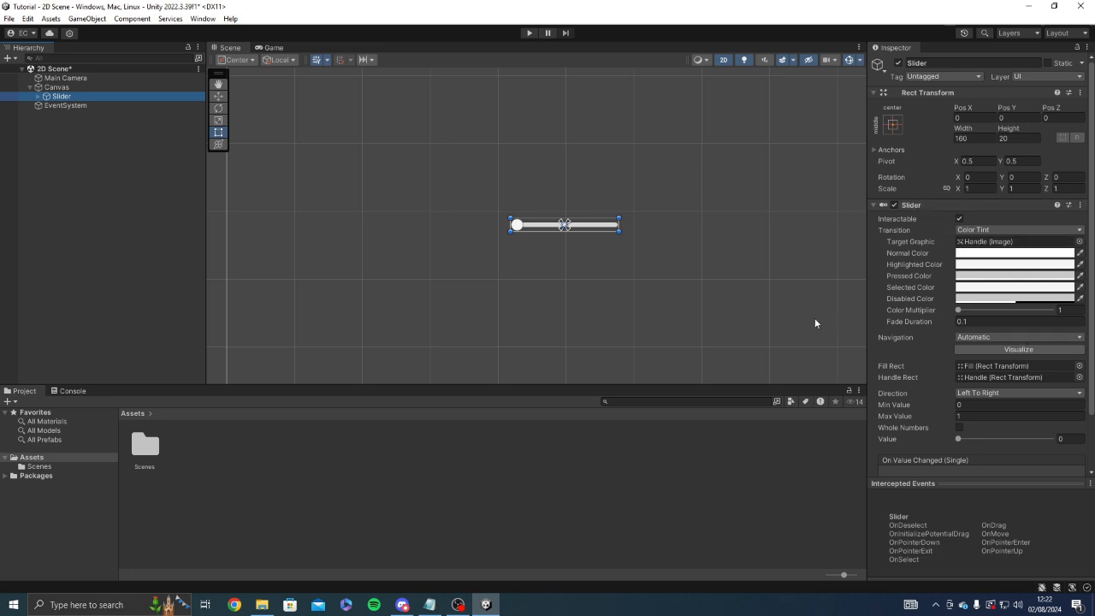
{"action": "scroll", "coordinate": [587, 171], "scroll_direction": "up", "scroll_amount": 1}
{"action": "scroll", "coordinate": [627, 264], "scroll_direction": "up", "scroll_amount": 3}
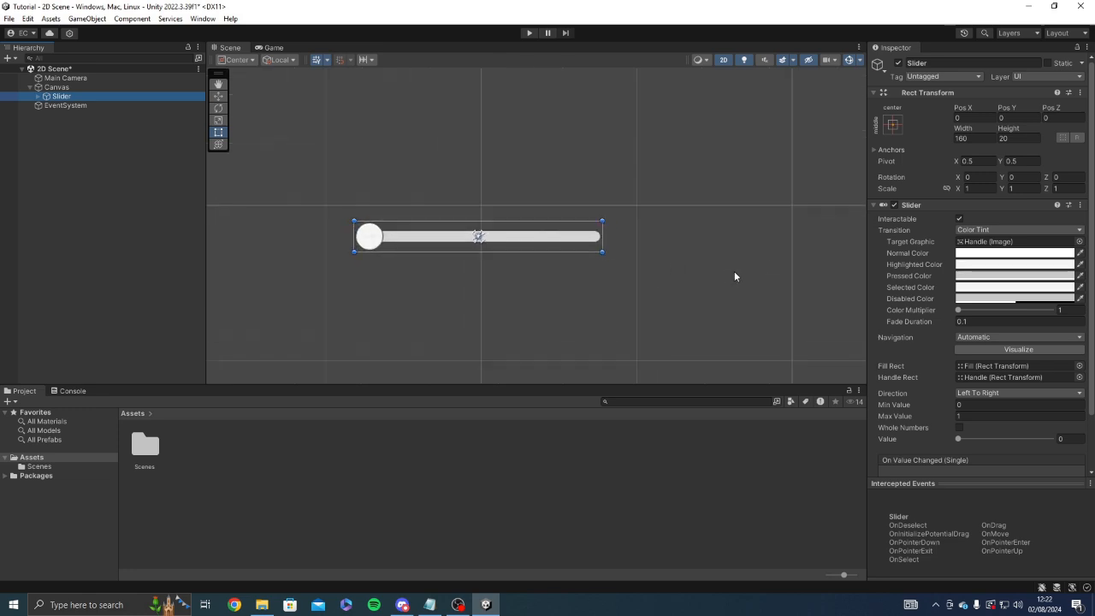
{"action": "scroll", "coordinate": [484, 225], "scroll_direction": "up", "scroll_amount": 2}
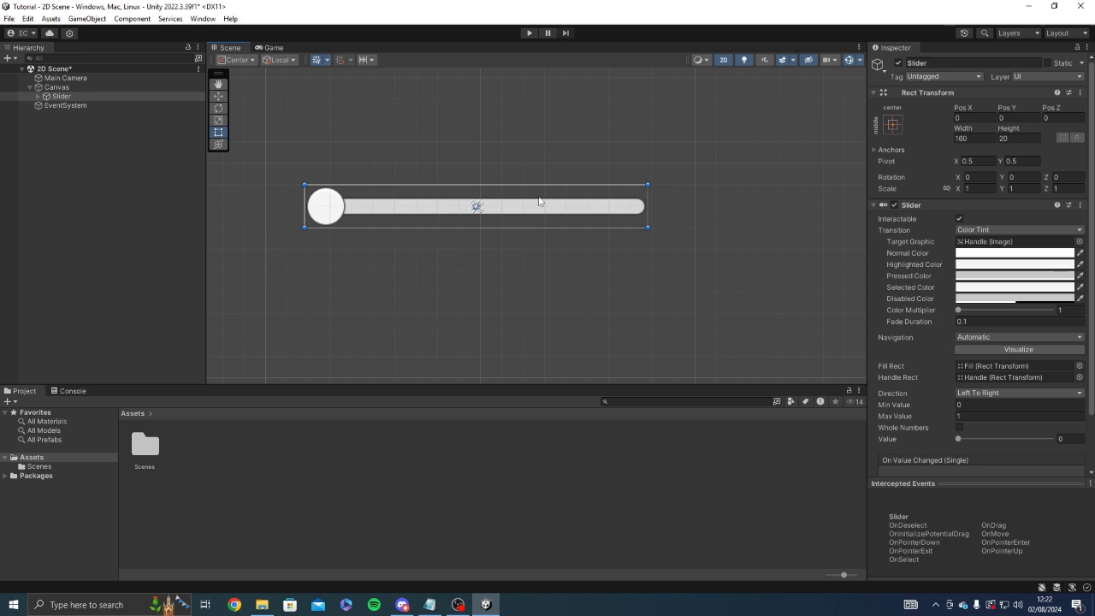
- Review the Slider's Transition options, keeping Color Tint, and locate the object assigned as its Fill Rect
{"action": "left_click", "coordinate": [1031, 229]}
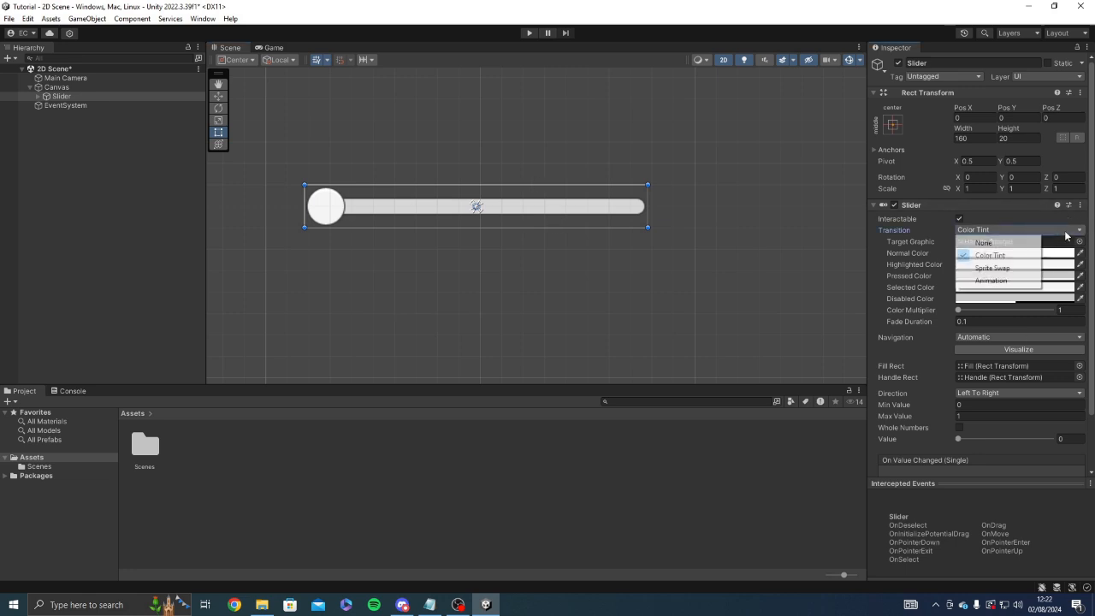
{"action": "left_click", "coordinate": [1039, 253]}
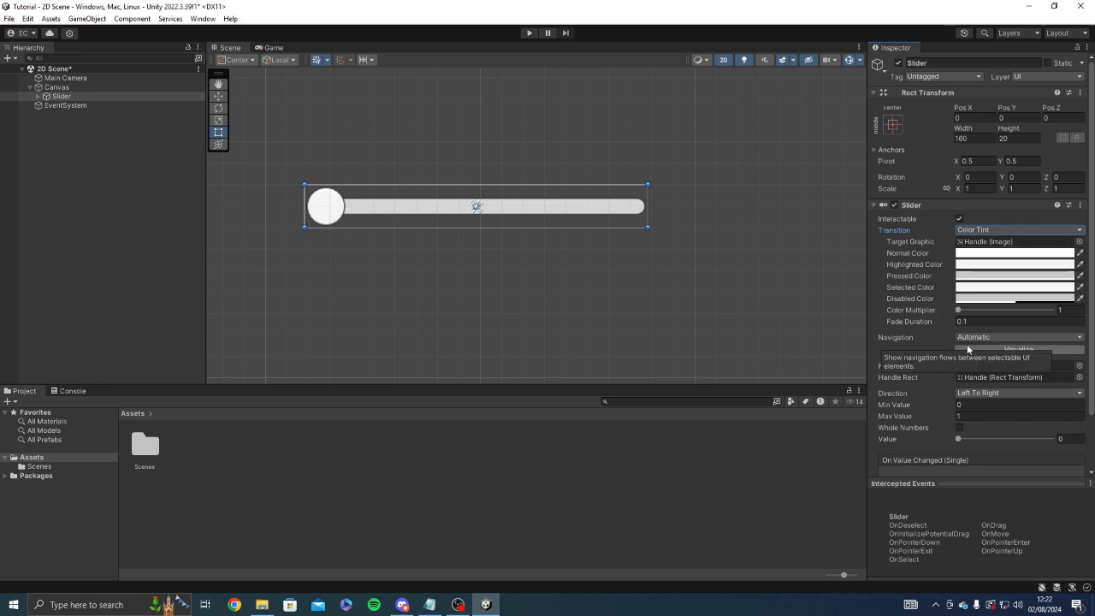
{"action": "left_click", "coordinate": [982, 367]}
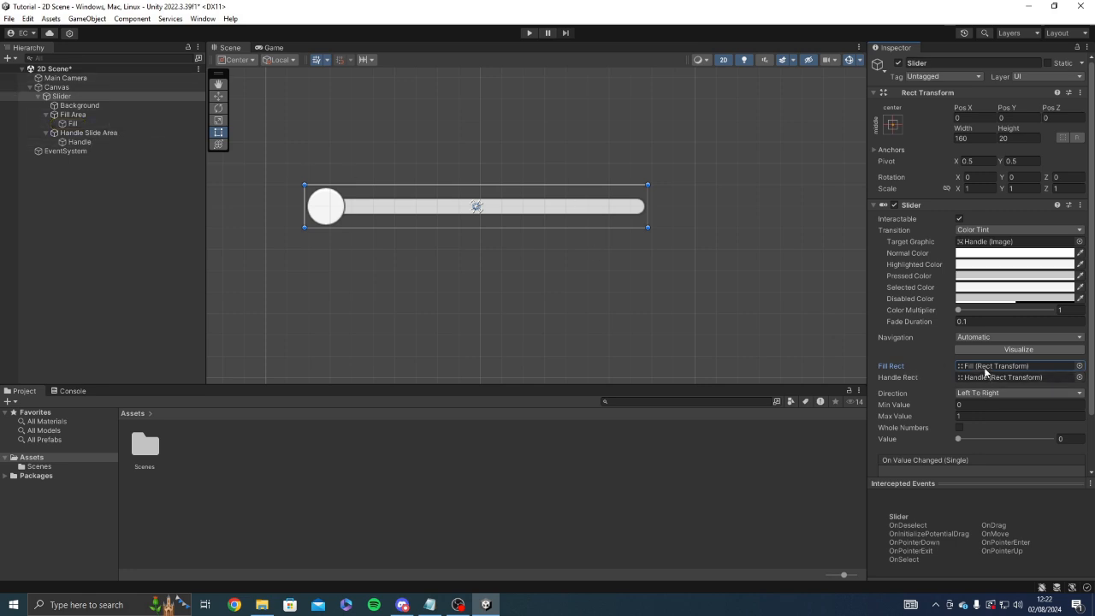
{"action": "left_click", "coordinate": [73, 115]}
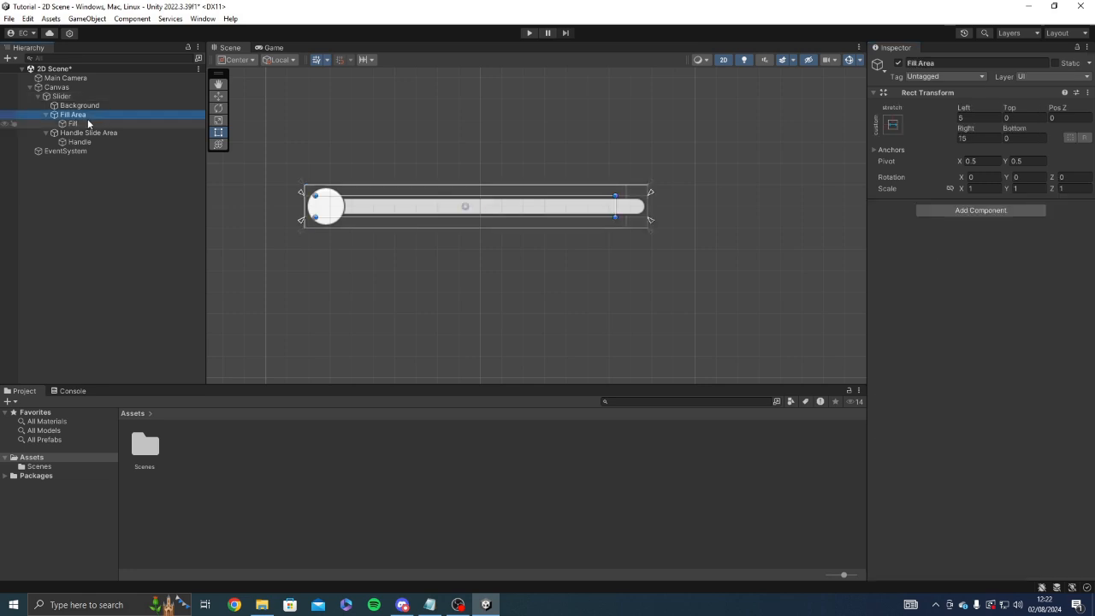
{"action": "left_click", "coordinate": [74, 96]}
{"action": "scroll", "coordinate": [1012, 306], "scroll_direction": "down", "scroll_amount": 2}
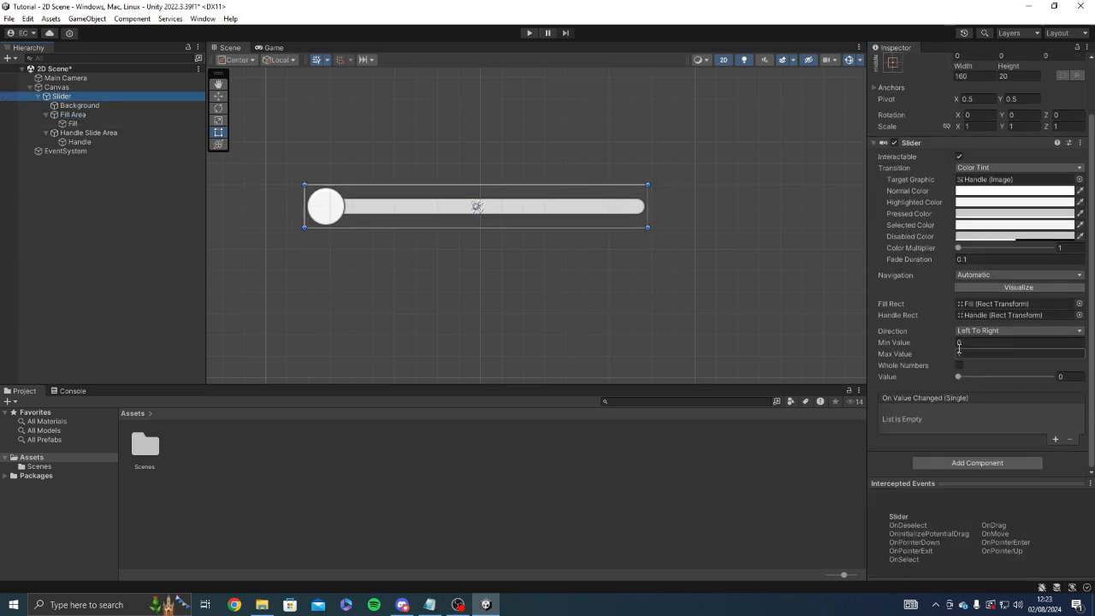
{"action": "left_click", "coordinate": [1018, 306]}
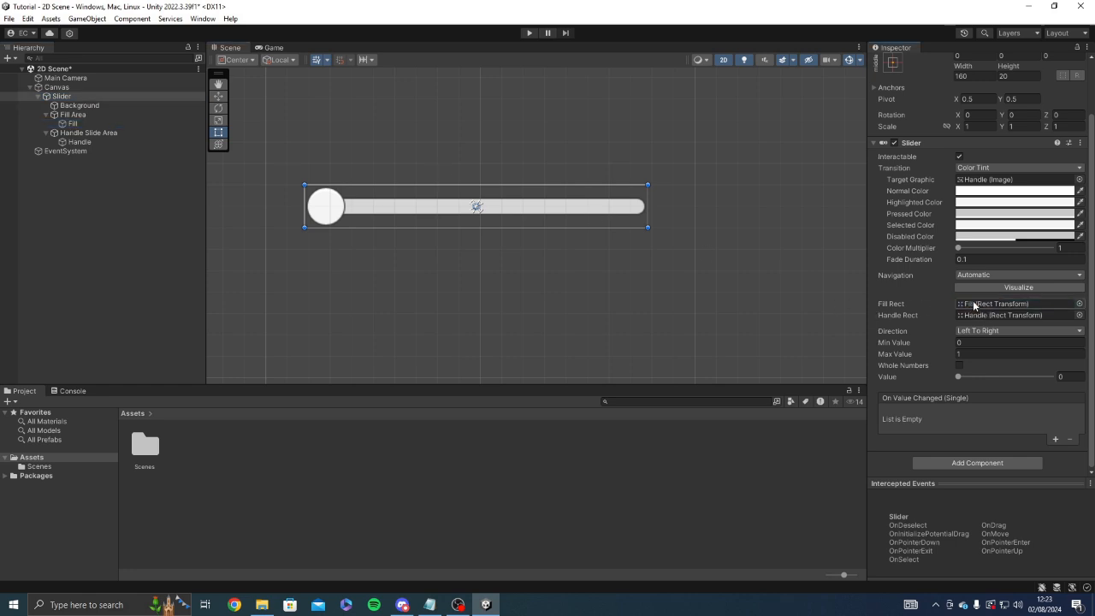
- Set the Fill object's image color to light green (hex 67F85A)
{"action": "left_click", "coordinate": [91, 122]}
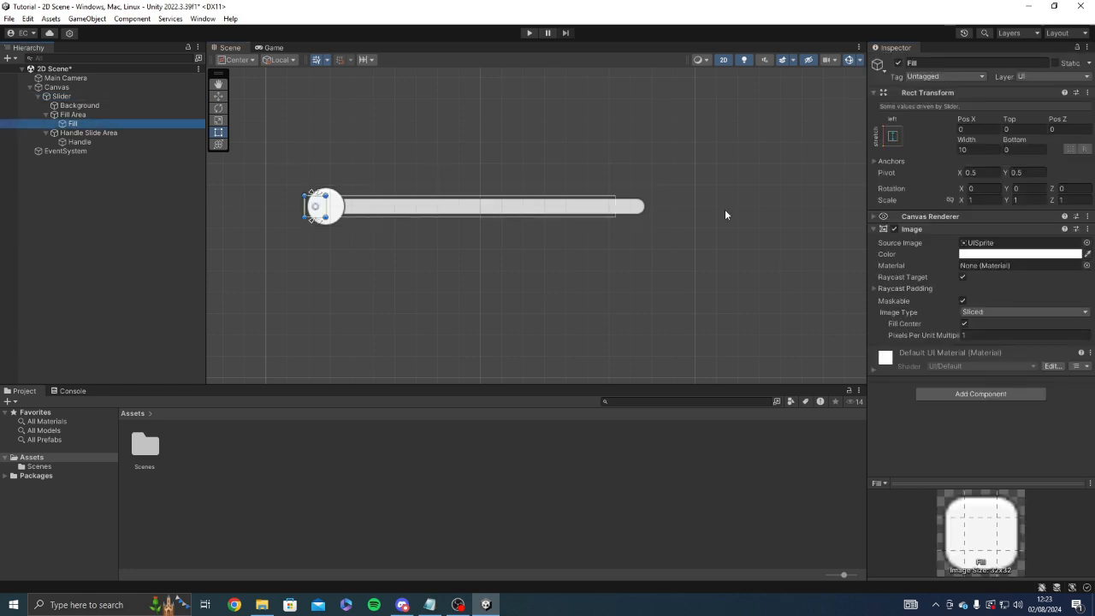
{"action": "left_click", "coordinate": [1006, 254]}
{"action": "left_click", "coordinate": [999, 291]}
{"action": "left_click", "coordinate": [1033, 309]}
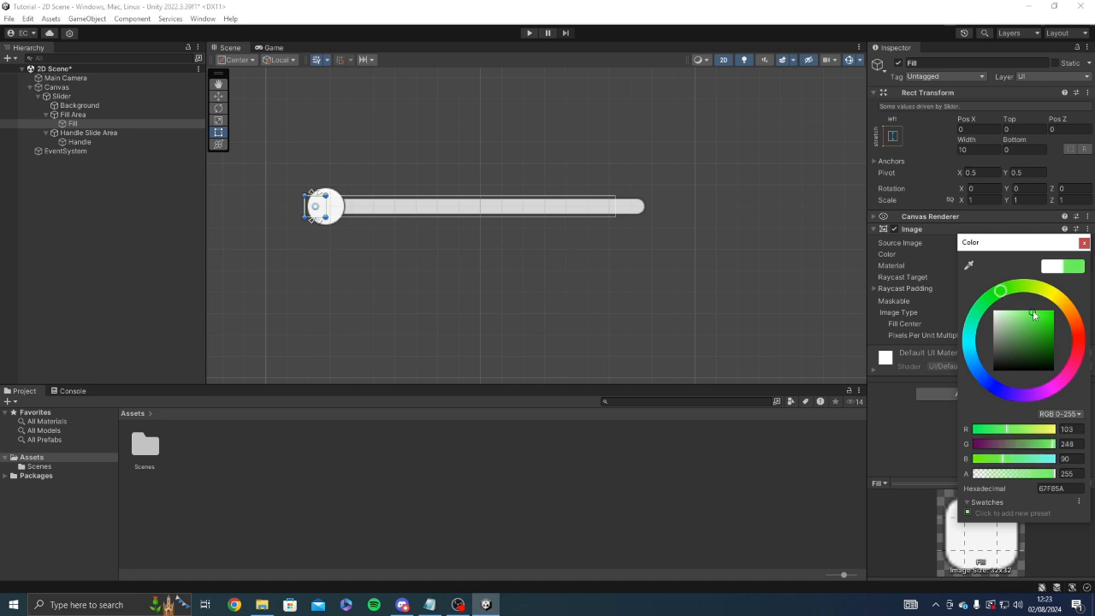
- Examine the Slider's Fill Rect and Handle Rect references alongside the Handle object under Handle Slide Area
{"action": "left_click", "coordinate": [86, 133]}
{"action": "left_click", "coordinate": [60, 95]}
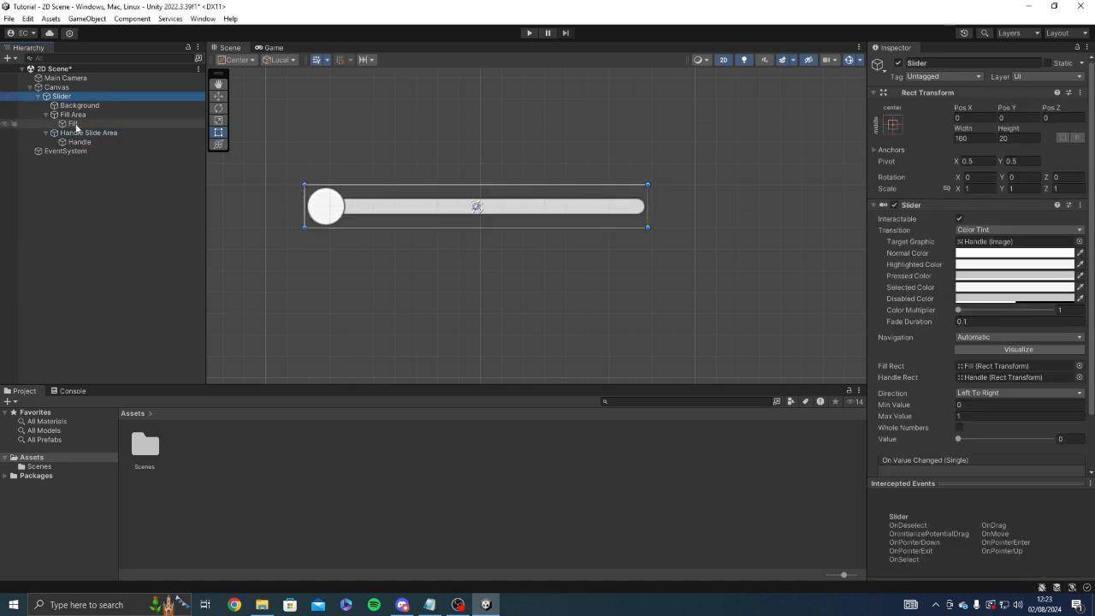
{"action": "scroll", "coordinate": [920, 436], "scroll_direction": "down", "scroll_amount": 2}
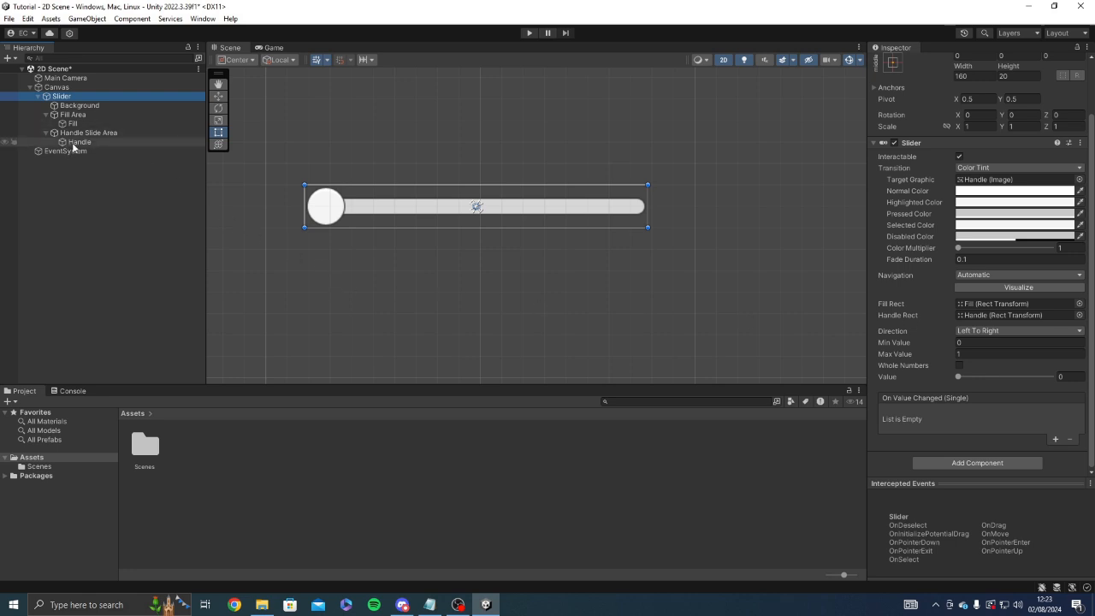
{"action": "mouse_move", "coordinate": [72, 142]}
{"action": "left_mouse_down"}
{"action": "mouse_move", "coordinate": [100, 148]}
{"action": "mouse_move", "coordinate": [89, 142]}
{"action": "left_mouse_up"}
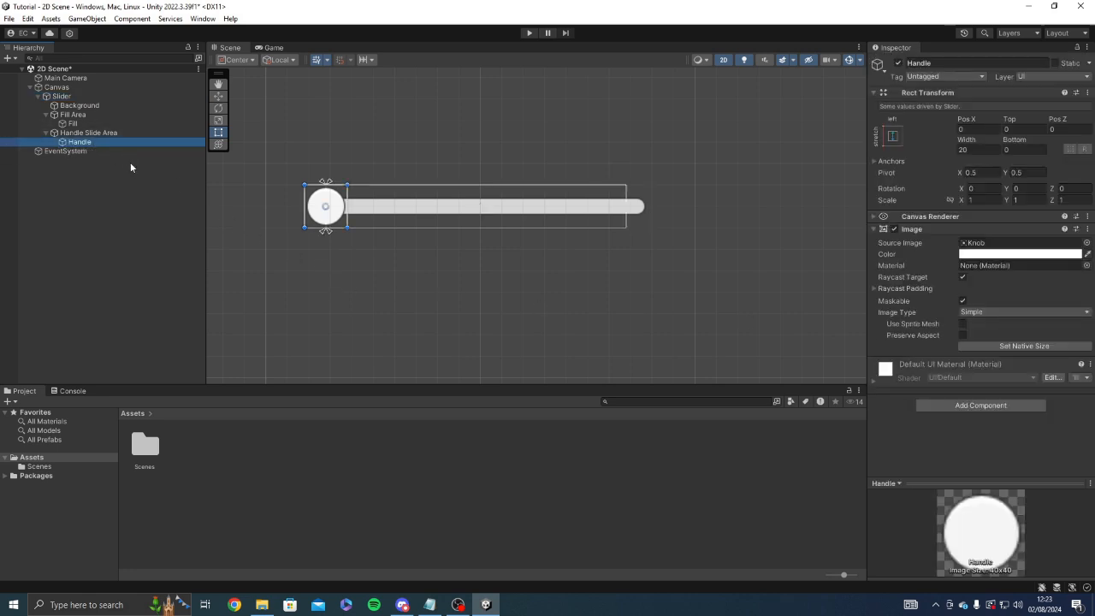
{"action": "left_click", "coordinate": [61, 96]}
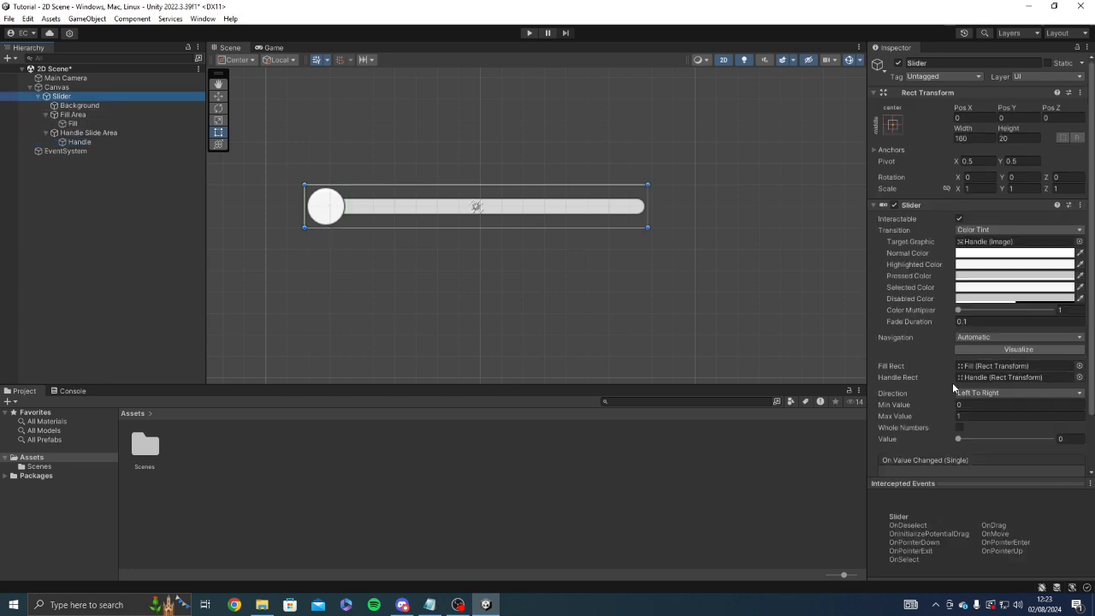
{"action": "scroll", "coordinate": [925, 385], "scroll_direction": "down", "scroll_amount": 1}
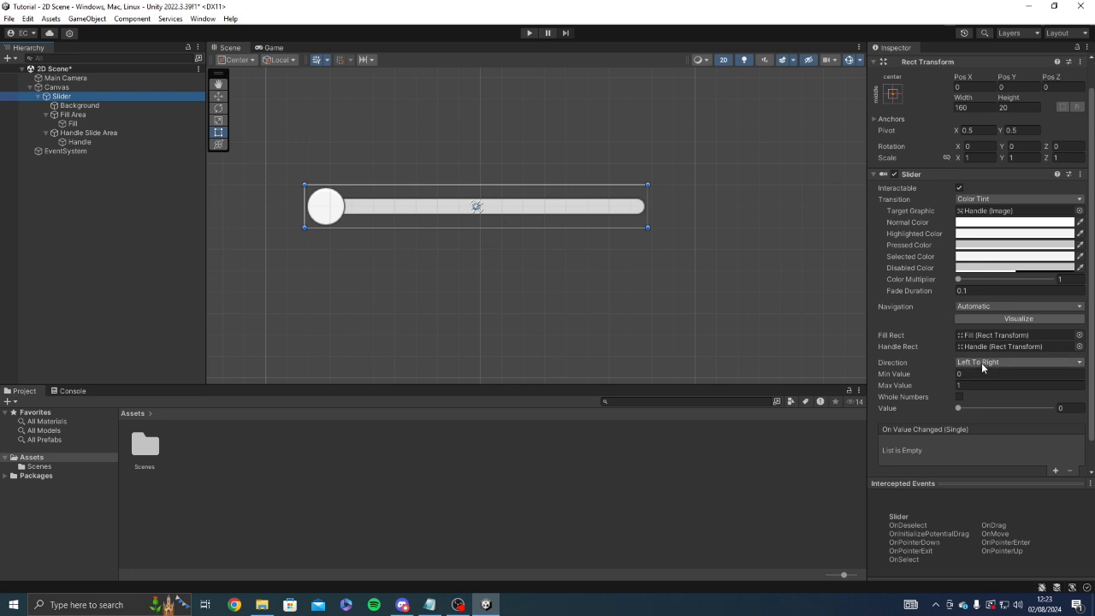
- Examine the Direction options offered for the Slider
{"action": "left_click", "coordinate": [982, 366]}
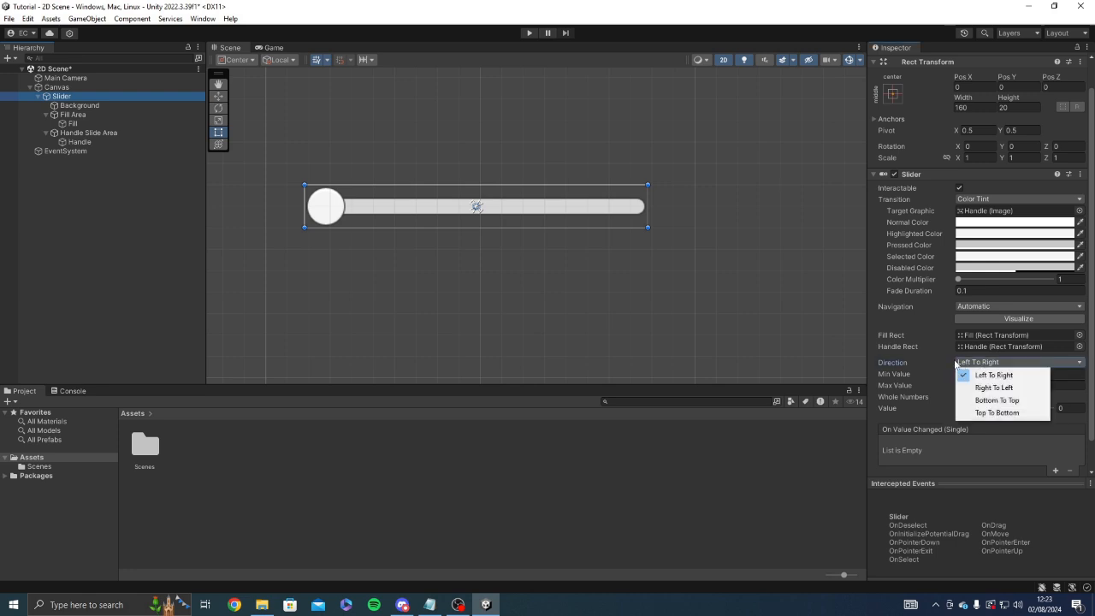
{"action": "left_click", "coordinate": [975, 365]}
{"action": "left_click", "coordinate": [985, 364]}
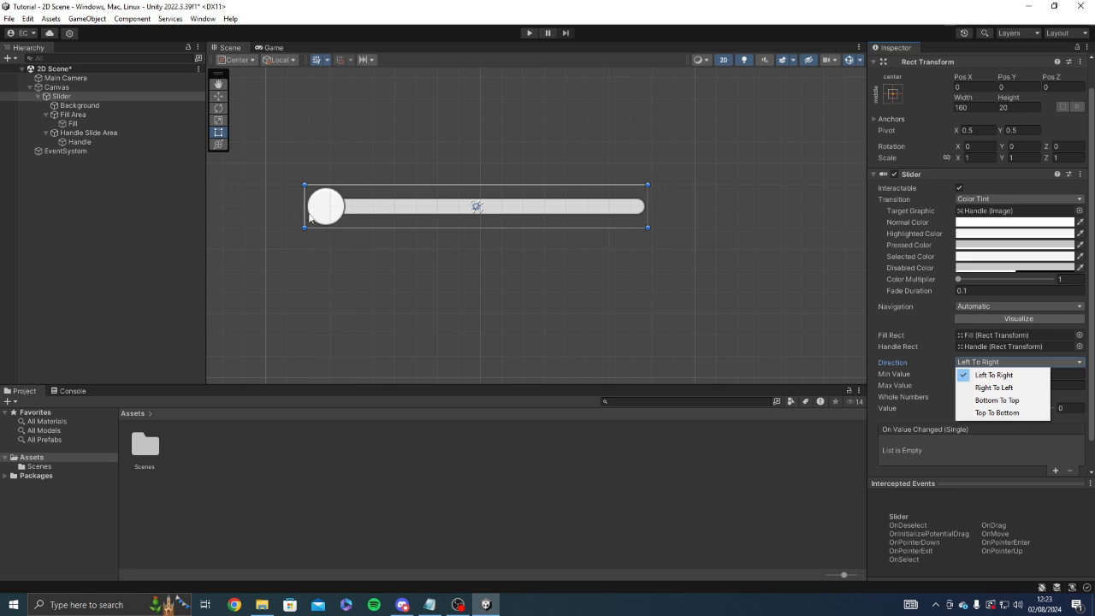
- Try moving the Slider to about Pos X 3.7, and undo the move
{"action": "left_click_drag", "start_coordinate": [509, 213], "coordinate": [527, 215]}
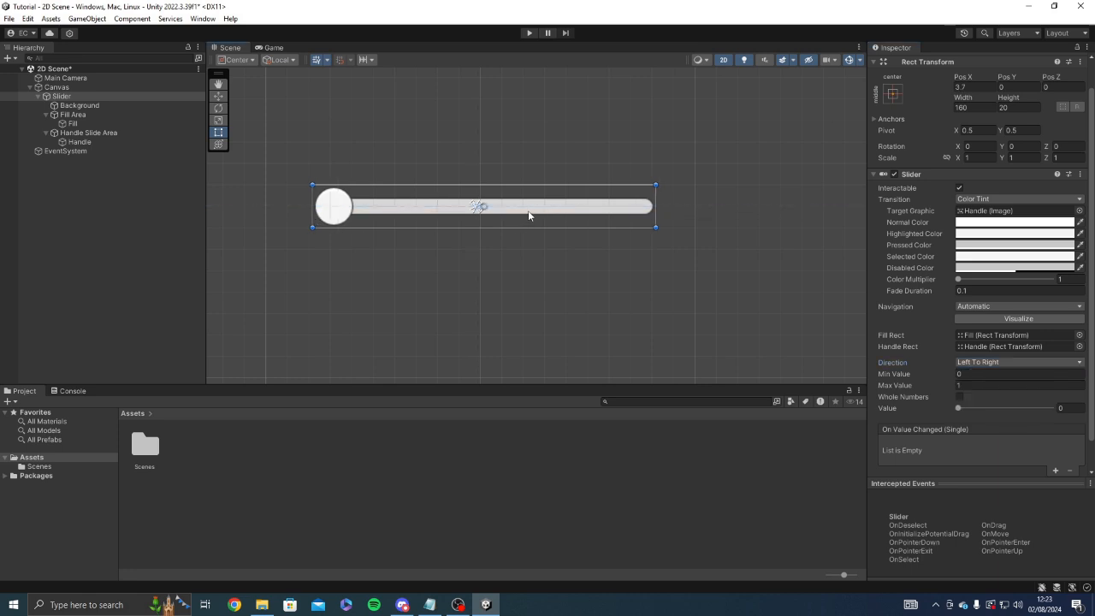
{"action": "key", "text": "z"}
{"action": "key", "text": "ctrl+z"}
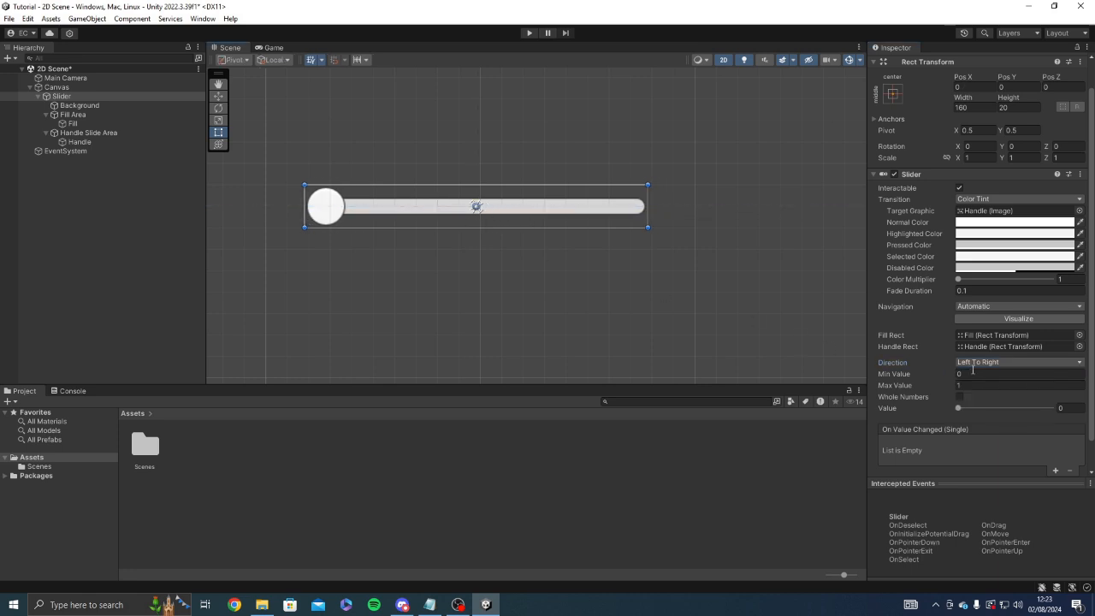
{"action": "left_click", "coordinate": [972, 366]}
{"action": "left_click", "coordinate": [654, 250]}
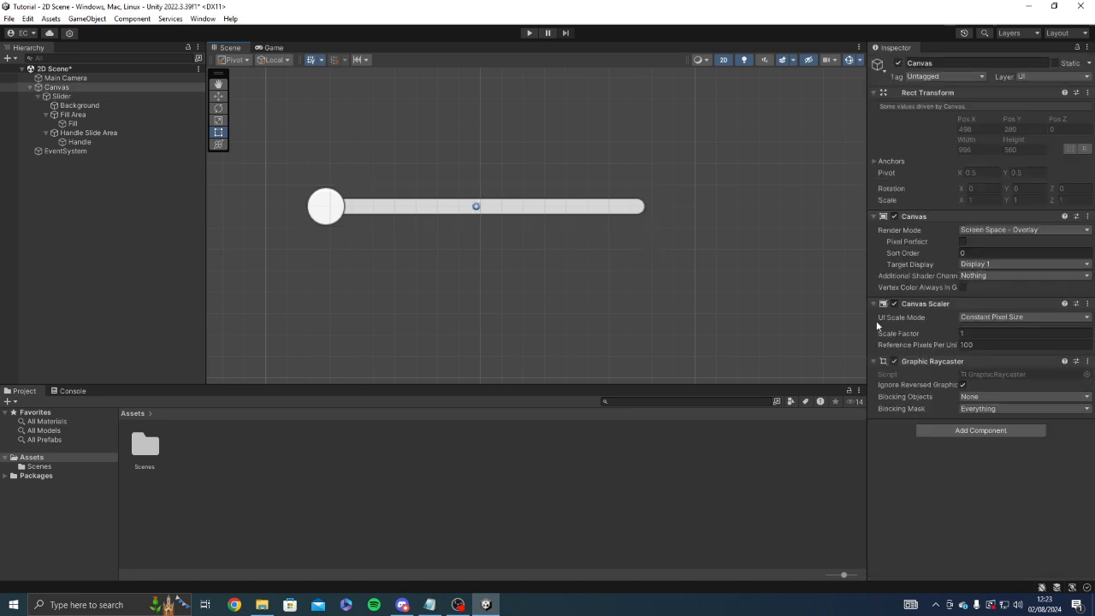
- Reselect the Slider and set its Direction to Right To Left
{"action": "left_click", "coordinate": [91, 124]}
{"action": "left_click", "coordinate": [97, 134]}
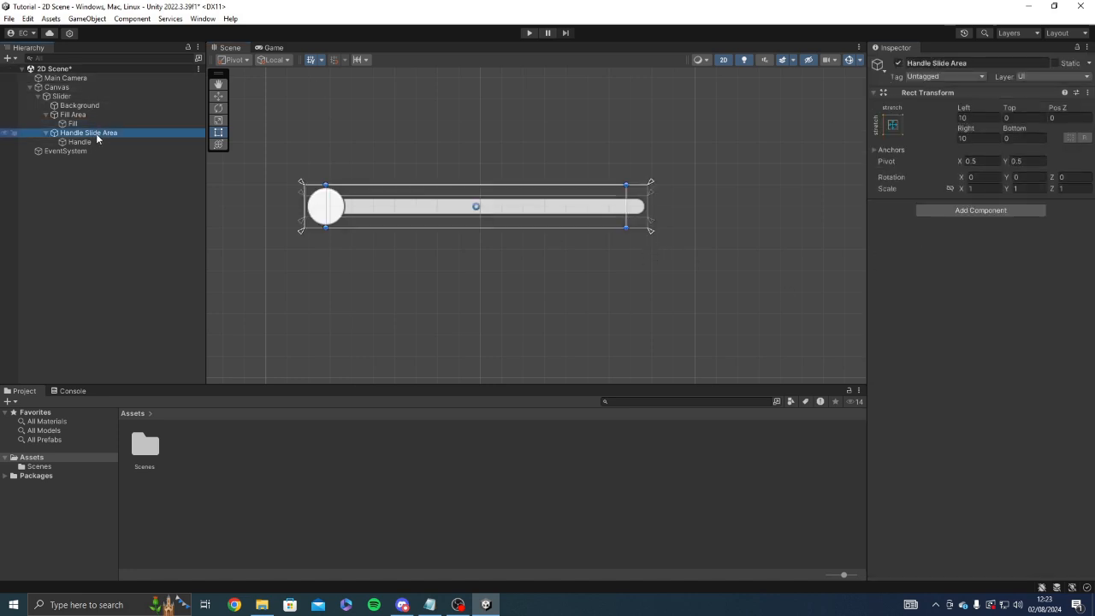
{"action": "left_click", "coordinate": [60, 96]}
{"action": "scroll", "coordinate": [994, 333], "scroll_direction": "down", "scroll_amount": 5}
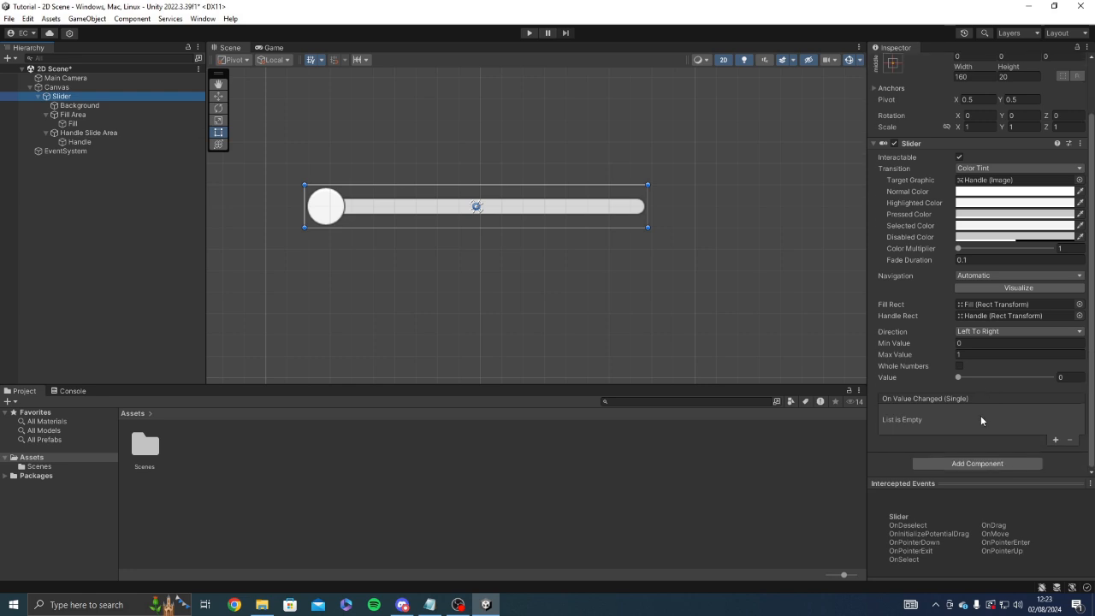
{"action": "left_click", "coordinate": [994, 332]}
{"action": "left_click", "coordinate": [996, 357]}
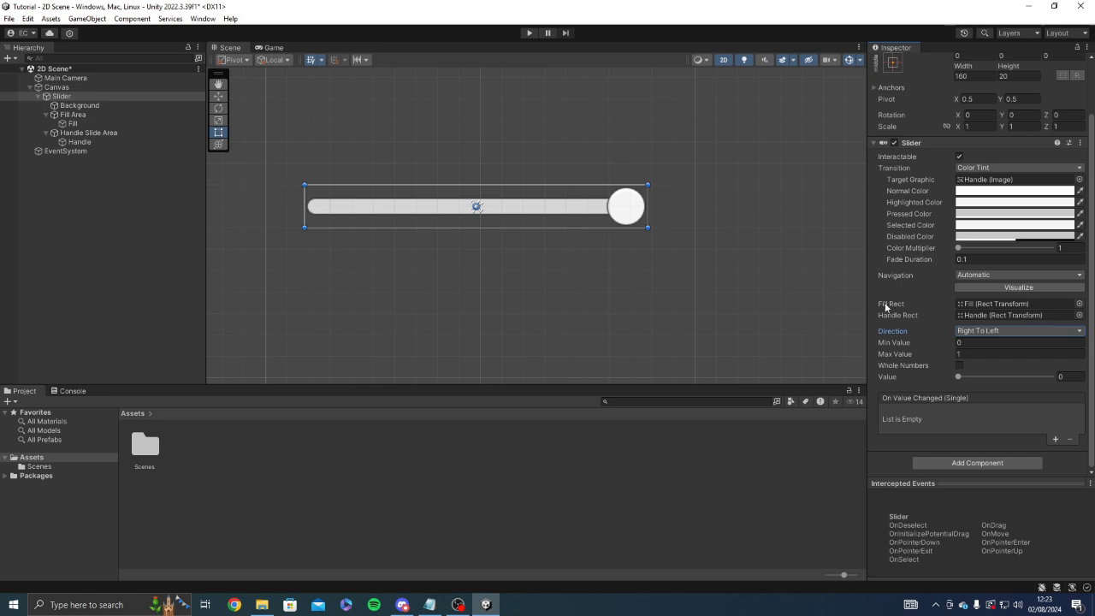
- Set the Slider's Direction to Bottom To Top and view the vertical slider from end to end
{"action": "left_click", "coordinate": [962, 331]}
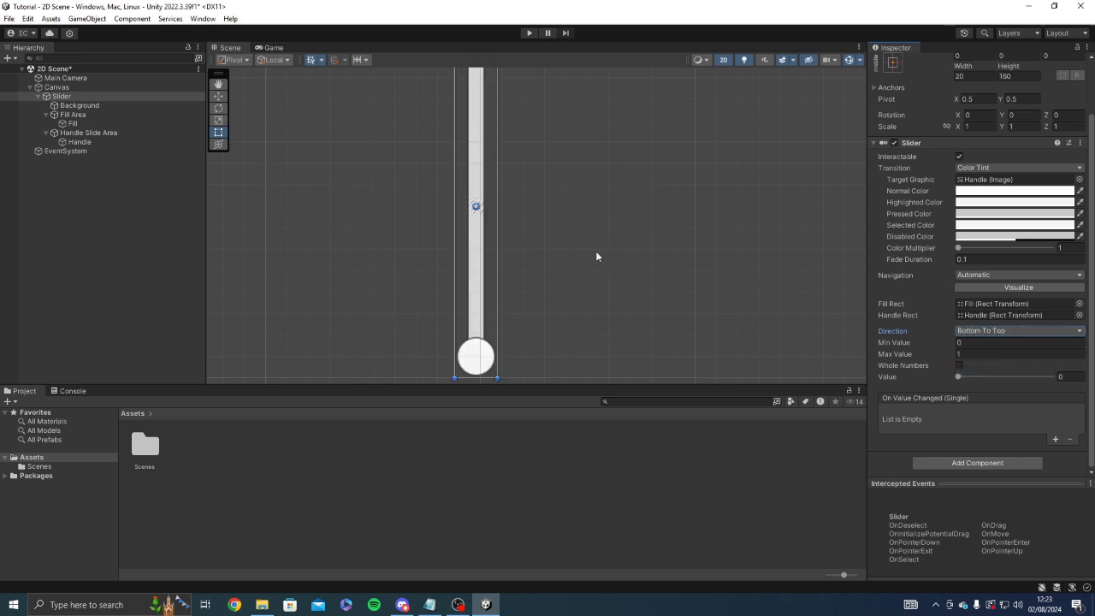
{"action": "scroll", "coordinate": [596, 255], "scroll_direction": "down", "scroll_amount": 3}
{"action": "middle_click_drag", "start_coordinate": [539, 292], "coordinate": [542, 324]}
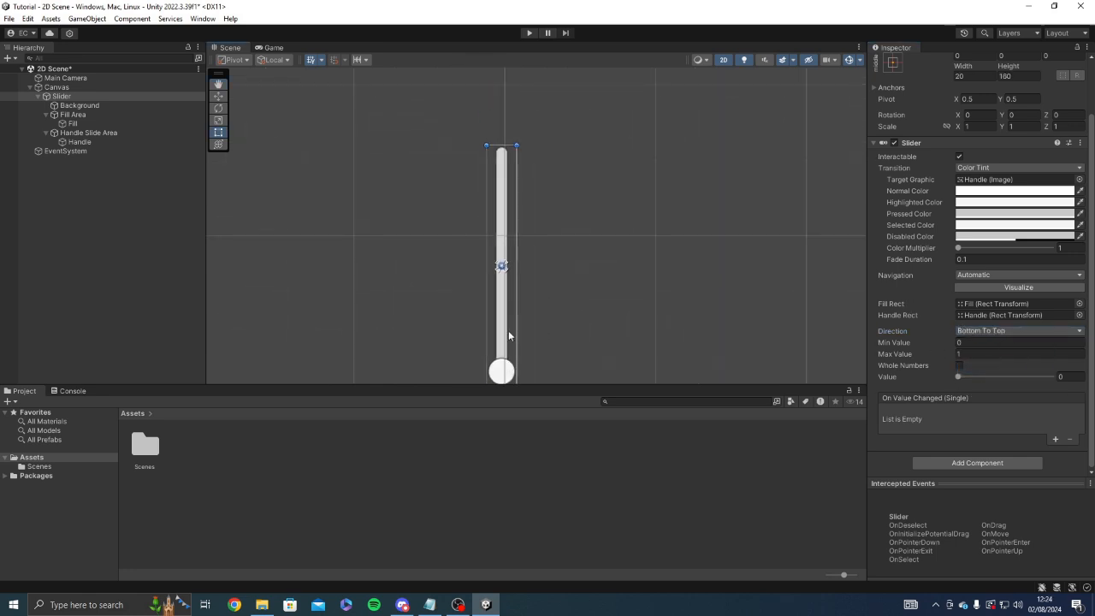
{"action": "middle_click_drag", "start_coordinate": [512, 148], "coordinate": [519, 110]}
- Set the Slider's Direction to Top To Bottom
{"action": "left_click", "coordinate": [1037, 333]}
{"action": "left_click", "coordinate": [1037, 333]}
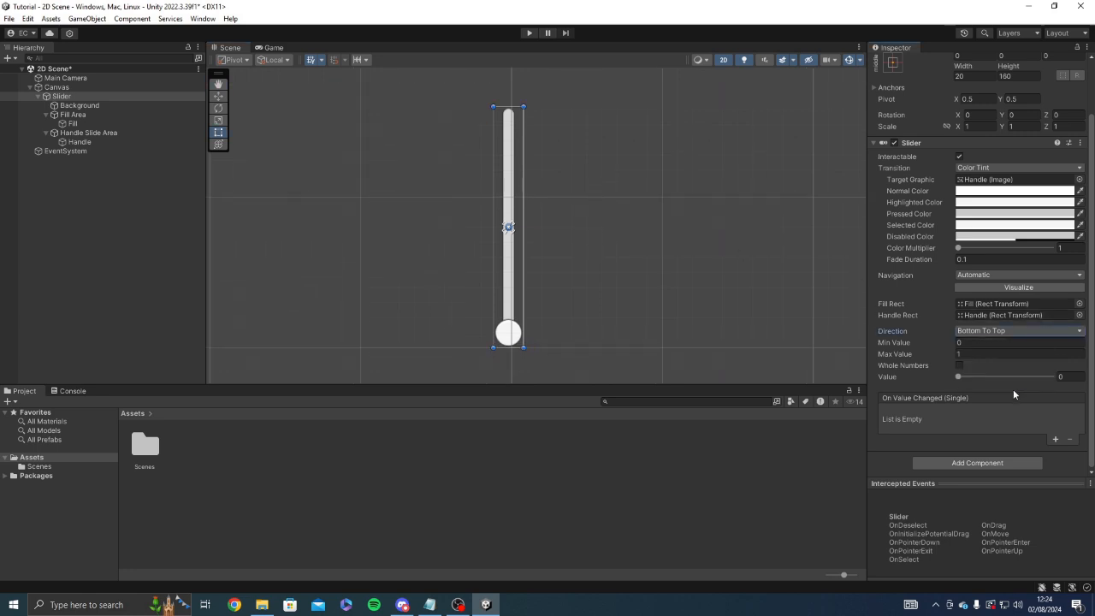
{"action": "left_click", "coordinate": [1037, 331]}
{"action": "left_click", "coordinate": [997, 380]}
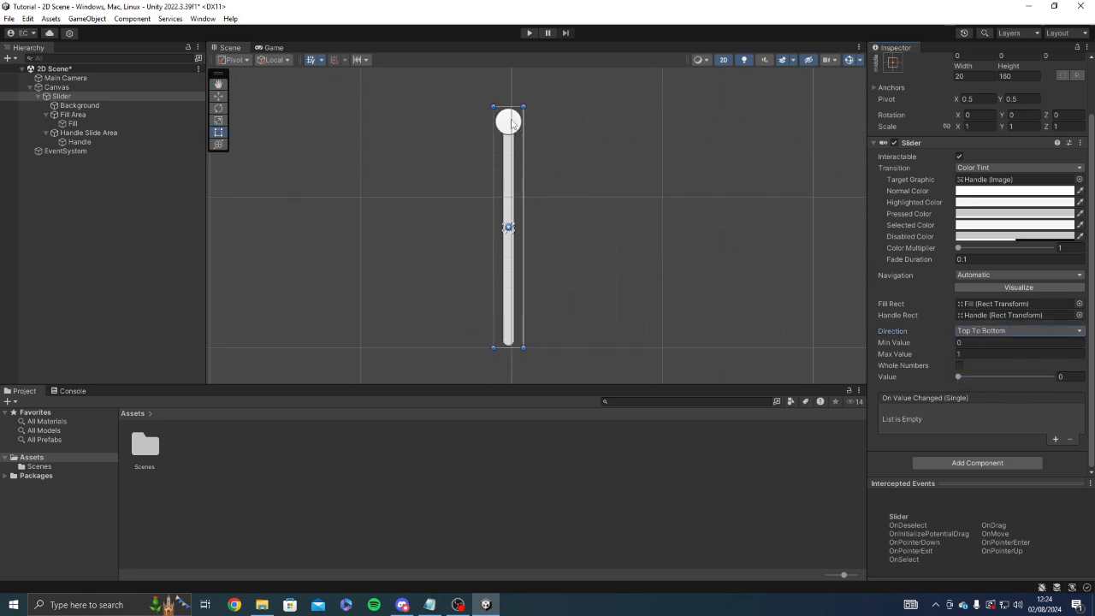
- Set the Slider's Direction to Left To Right
{"action": "left_click", "coordinate": [992, 331]}
{"action": "left_click", "coordinate": [989, 343]}
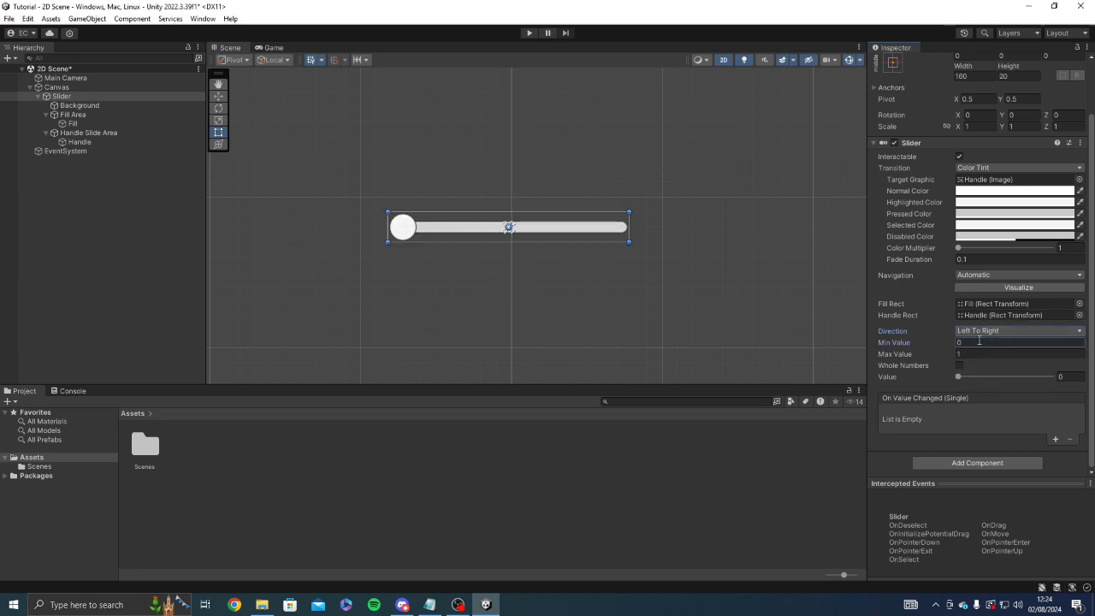
{"action": "scroll", "coordinate": [978, 340], "scroll_direction": "up", "scroll_amount": 1}
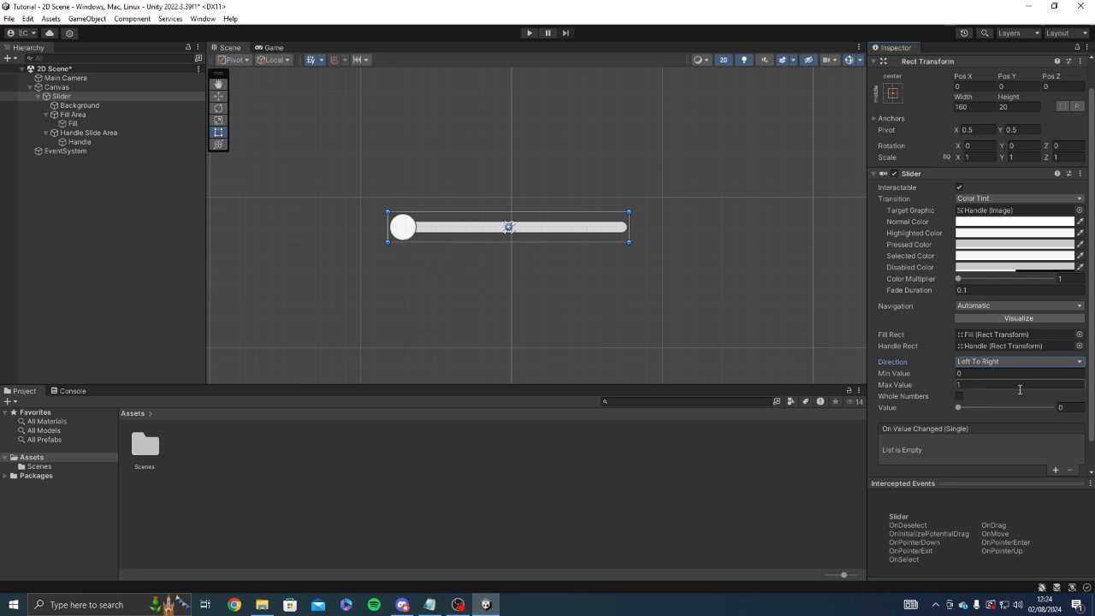
- Set the Slider's Min Value to -1
{"action": "left_click", "coordinate": [1022, 373]}
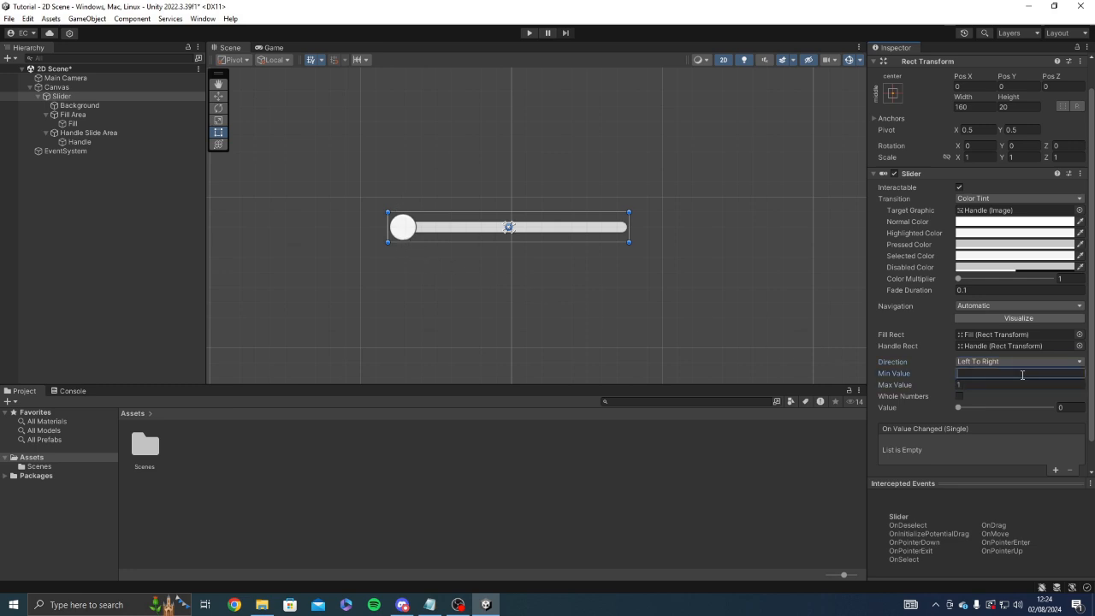
{"action": "type", "text": "-="}
{"action": "key", "text": "BackSpace"}
{"action": "type", "text": "5"}
{"action": "key", "text": "BackSpace"}
{"action": "type", "text": "19"}
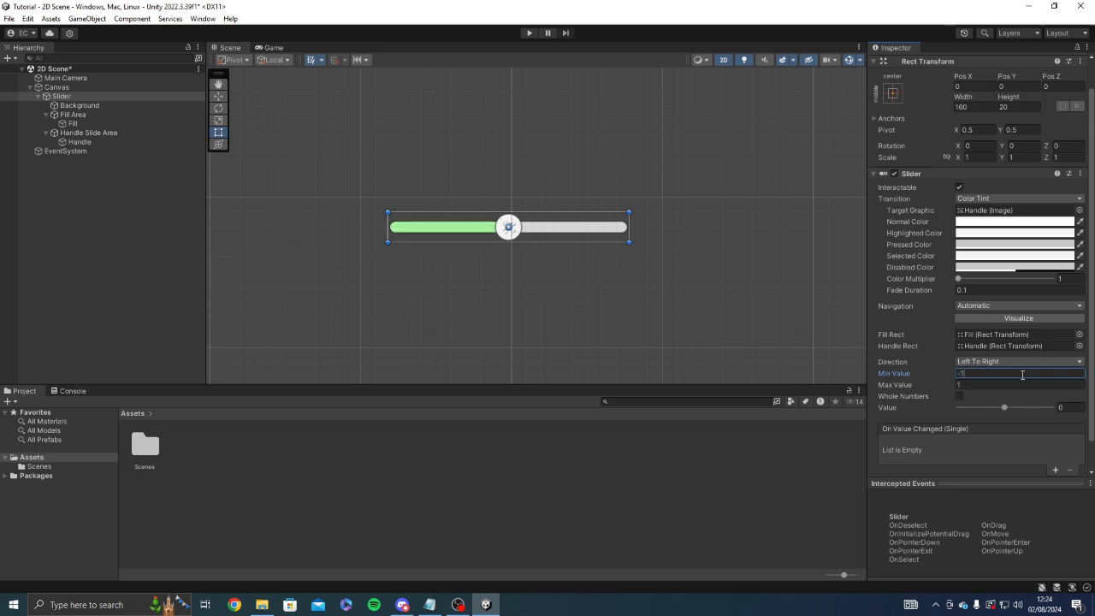
- Try further negative Min Values such as -2 and -3 on the Slider, and return the Min Value to 0
{"action": "key", "text": "BackSpace"}
{"action": "key", "text": "BackSpace"}
{"action": "key", "text": "BackSpace"}
{"action": "type", "text": "2"}
{"action": "key", "text": "BackSpace"}
{"action": "type", "text": "3"}
{"action": "type", "text": "4"}
{"action": "key", "text": "BackSpace"}
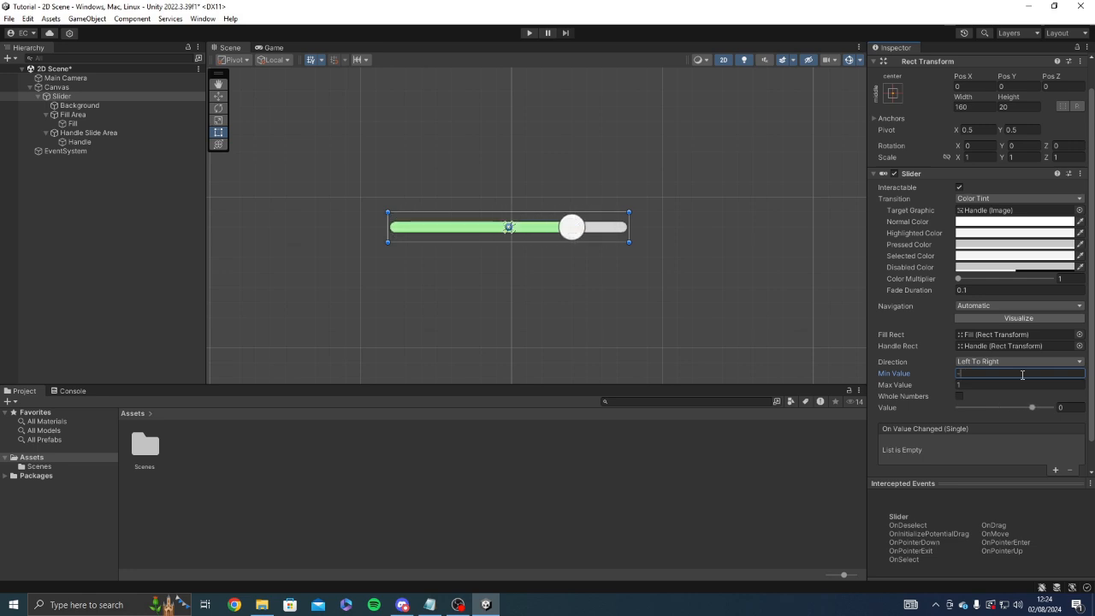
{"action": "type", "text": "2"}
{"action": "key", "text": "BackSpace"}
{"action": "key", "text": "BackSpace"}
{"action": "key", "text": "BackSpace"}
{"action": "type", "text": "09"}
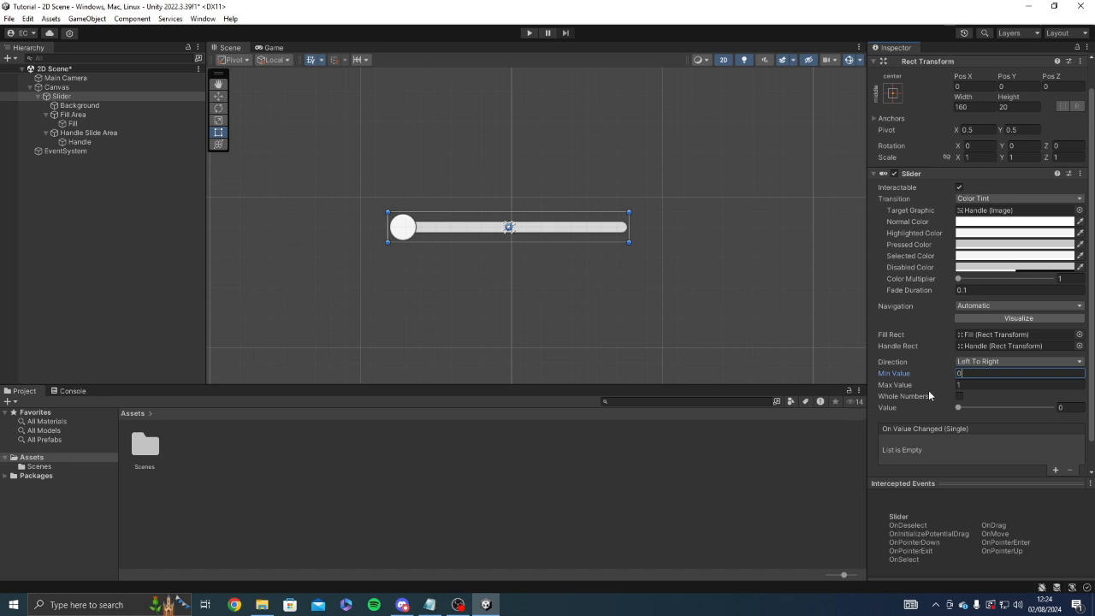
- Set the Slider's Max Value to 10 and move its Value to about 1.06
{"action": "left_click_drag", "start_coordinate": [917, 385], "coordinate": [967, 407]}
{"action": "left_click", "coordinate": [974, 386]}
{"action": "type", "text": "10"}
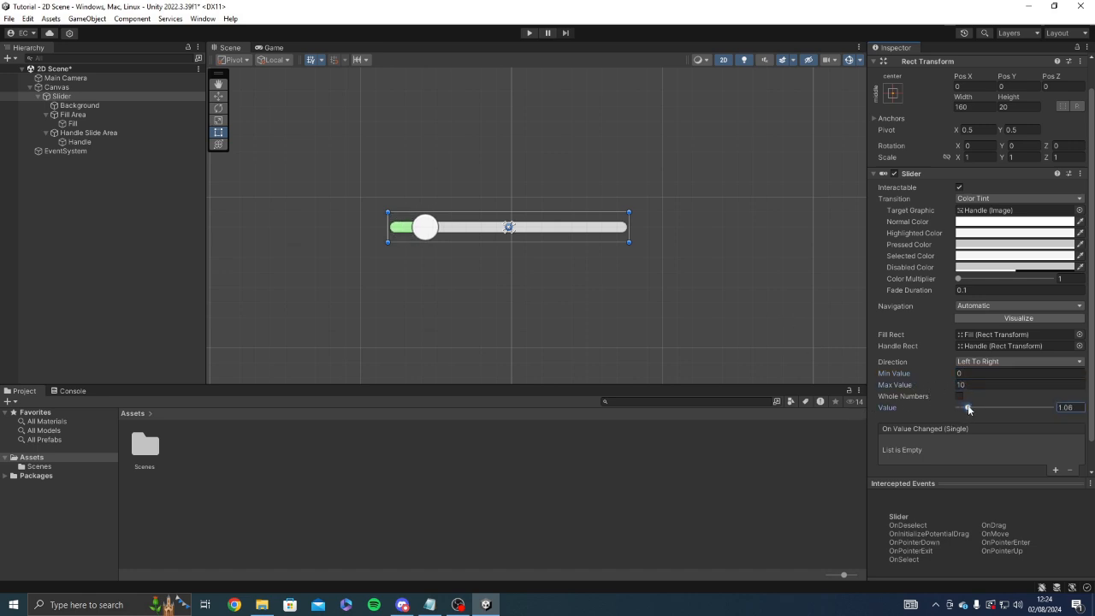
- Try a Min Value of 1 on the Slider, and return it to 0
{"action": "left_click", "coordinate": [969, 372]}
{"action": "type", "text": "1"}
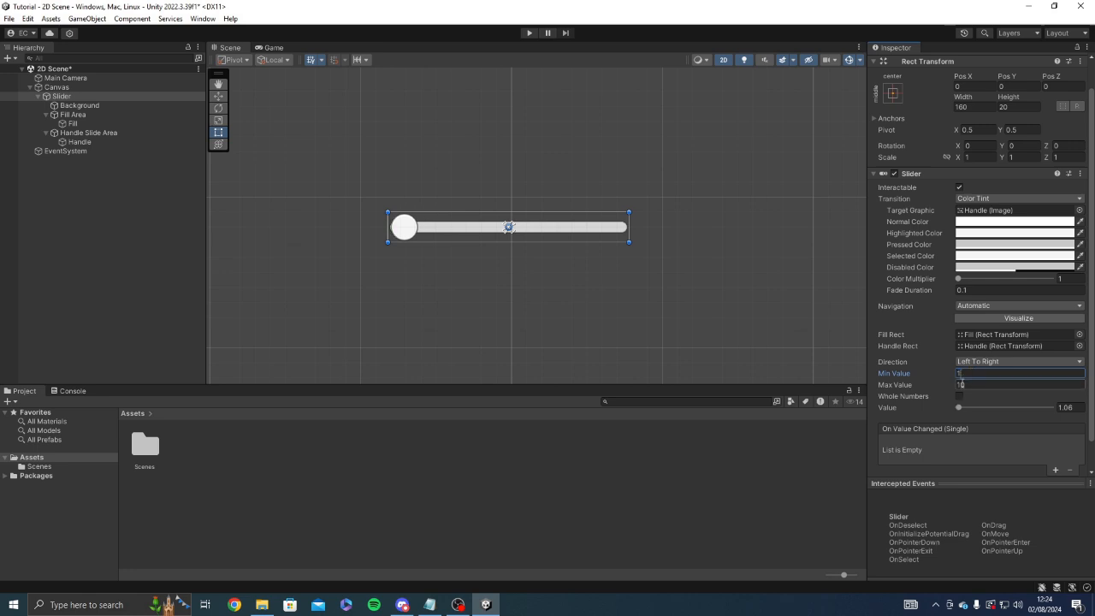
{"action": "key", "text": "BackSpace"}
- Try Slider Values of 1, 2, 4, 6 and 9 in turn, and reset the Value to 0
{"action": "right_click", "coordinate": [1079, 410]}
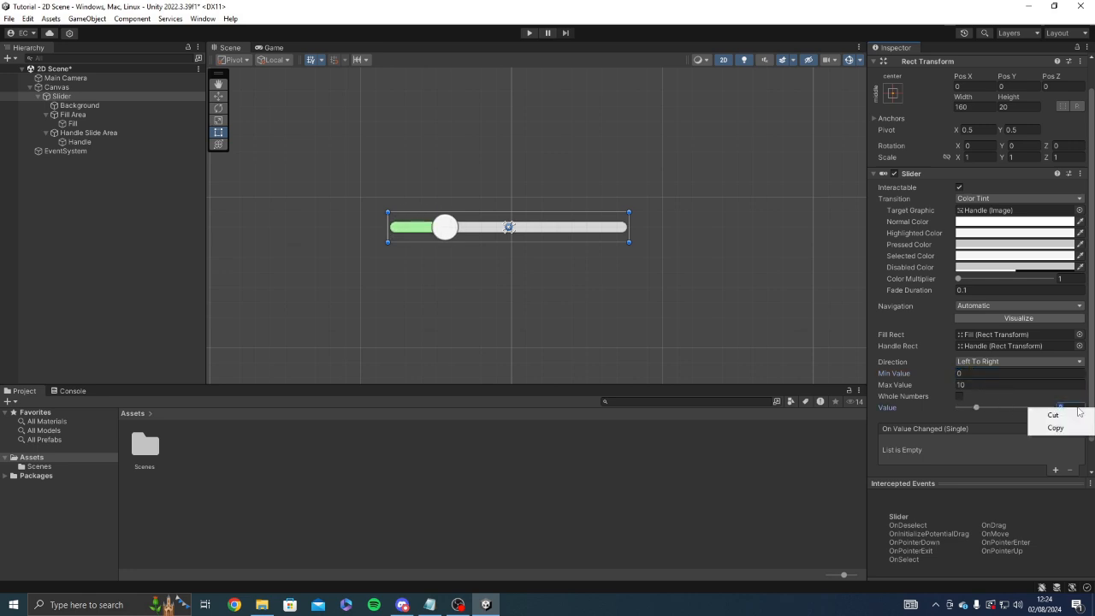
{"action": "left_click", "coordinate": [1069, 408]}
{"action": "type", "text": "1"}
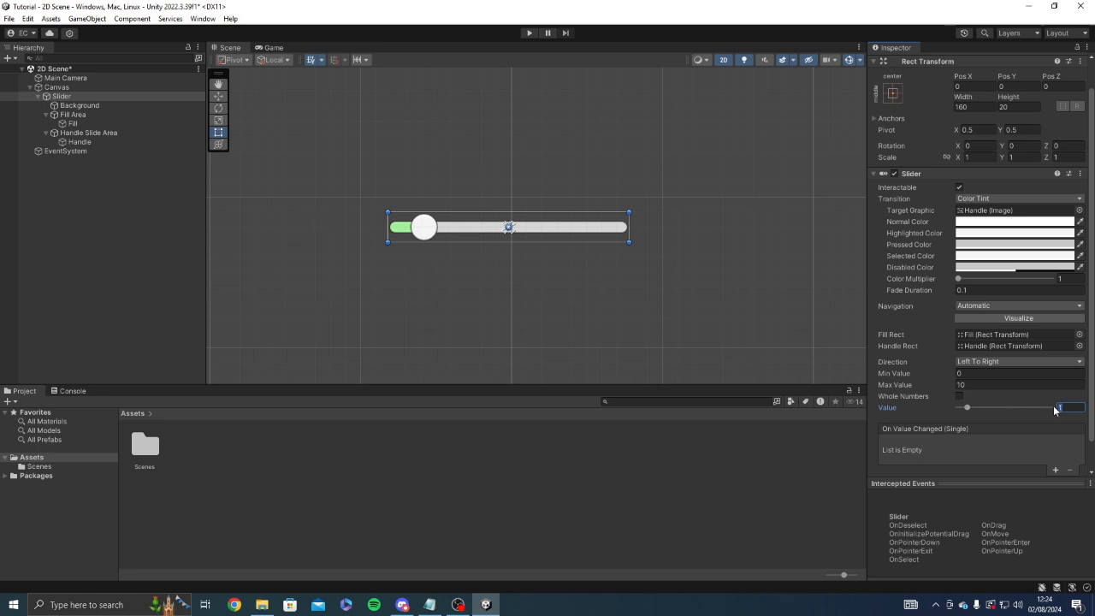
{"action": "type", "text": "2"}
{"action": "key", "text": "BackSpace"}
{"action": "type", "text": "4"}
{"action": "key", "text": "BackSpace"}
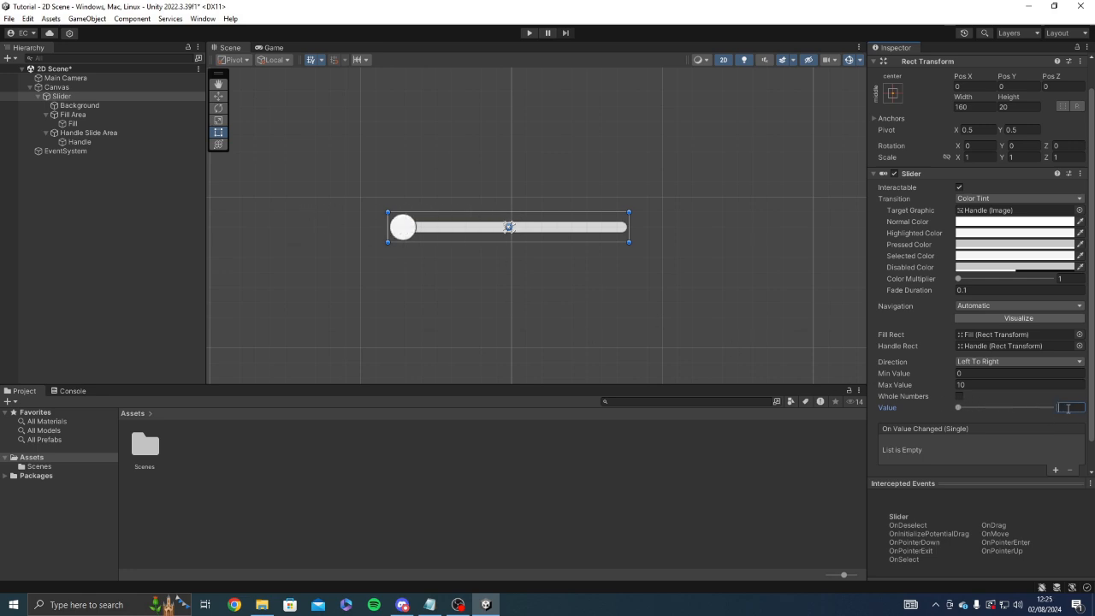
{"action": "type", "text": "6"}
{"action": "key", "text": "BackSpace"}
{"action": "type", "text": "9"}
{"action": "key", "text": "BackSpace"}
{"action": "type", "text": "1"}
{"action": "key", "text": "BackSpace"}
{"action": "type", "text": "0"}
{"action": "scroll", "coordinate": [394, 257], "scroll_direction": "down", "scroll_amount": 2}
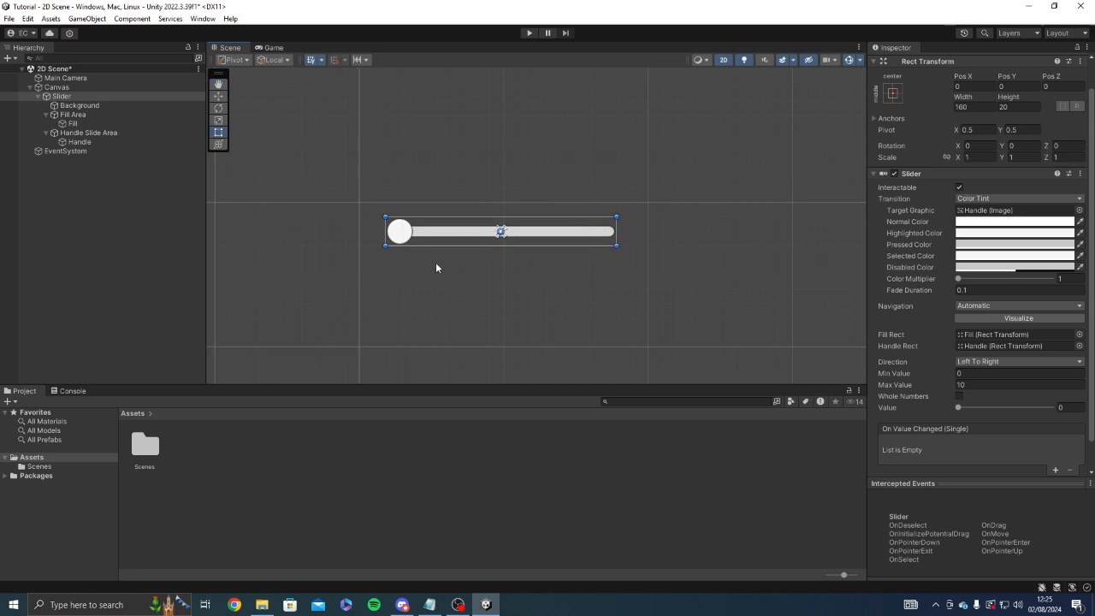
- Set the Slider's Max Value to 100 and move its Value to about 58.4
{"action": "left_click", "coordinate": [999, 385]}
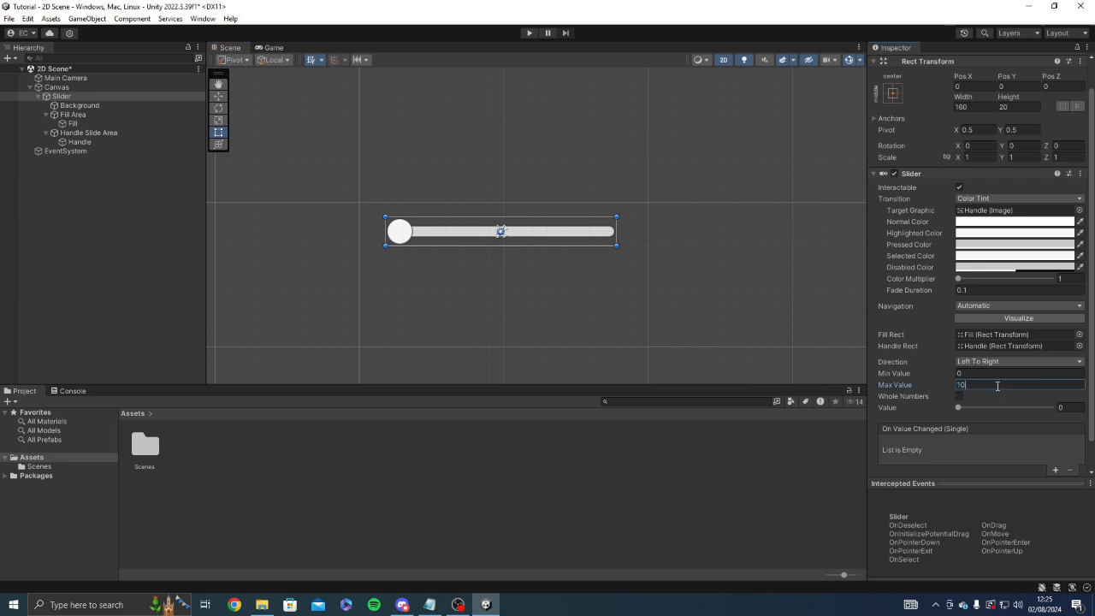
{"action": "type", "text": "0"}
{"action": "left_click_drag", "start_coordinate": [958, 408], "coordinate": [1011, 409]}
{"action": "middle_click_drag", "start_coordinate": [666, 262], "coordinate": [501, 257]}
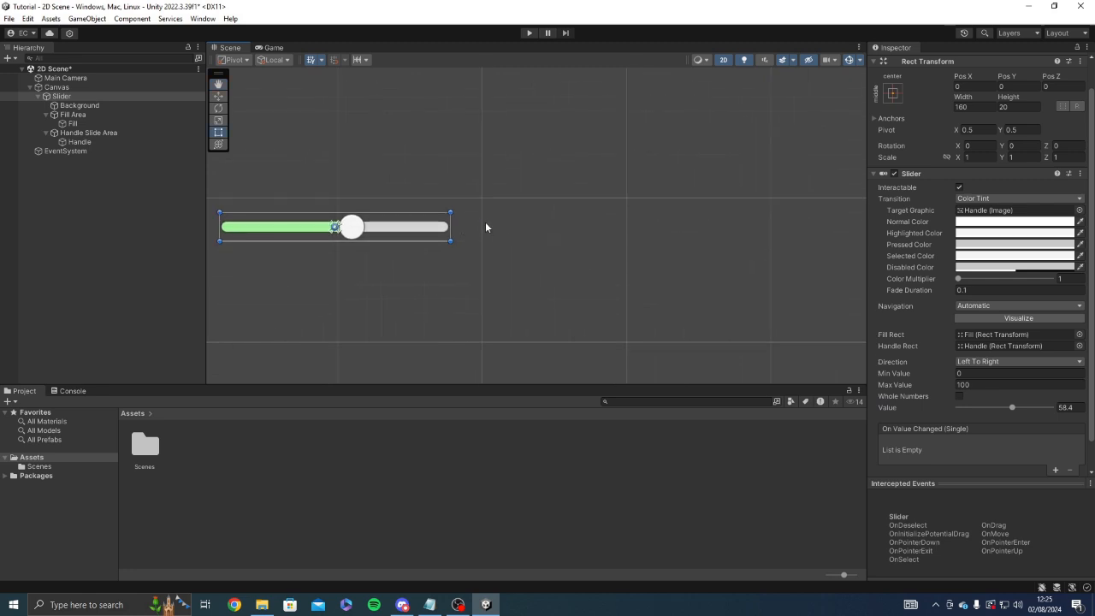
{"action": "middle_click_drag", "start_coordinate": [493, 236], "coordinate": [684, 254]}
- Set the Slider's Max Value to 1 and move its Value down to 0
{"action": "left_click", "coordinate": [1018, 385]}
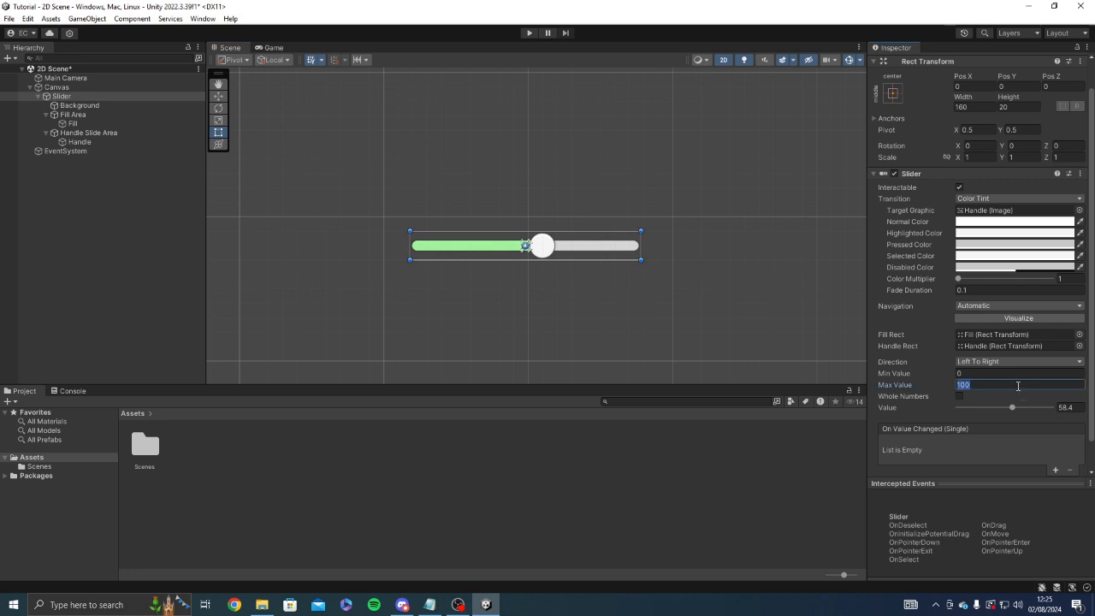
{"action": "type", "text": "1"}
{"action": "left_click_drag", "start_coordinate": [1049, 407], "coordinate": [906, 387]}
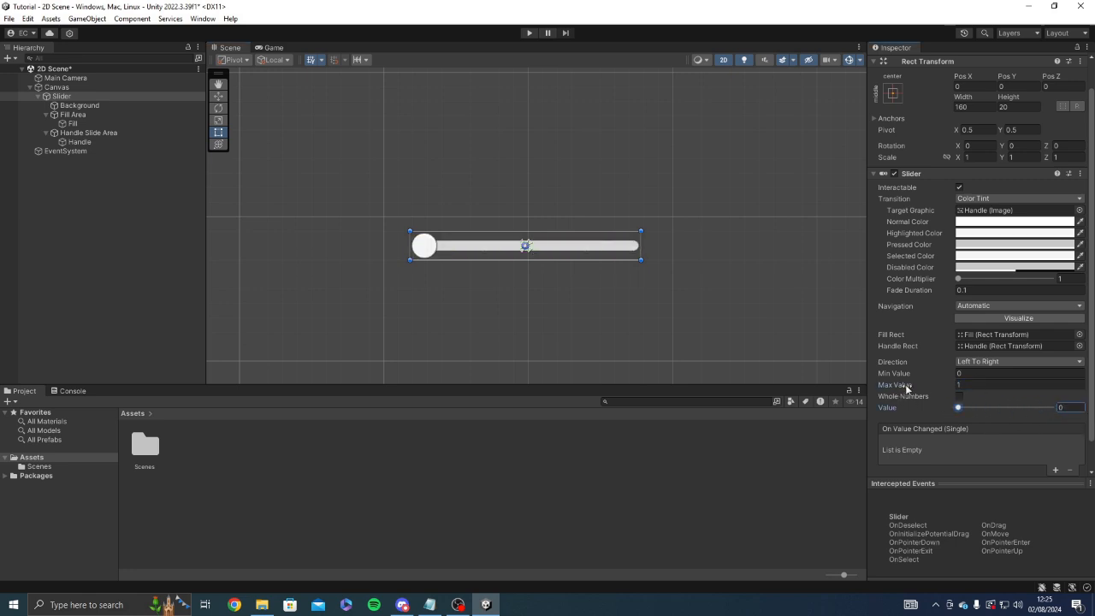
- Set the Slider's Max Value to 100 and enable Whole Numbers
{"action": "left_click", "coordinate": [964, 388]}
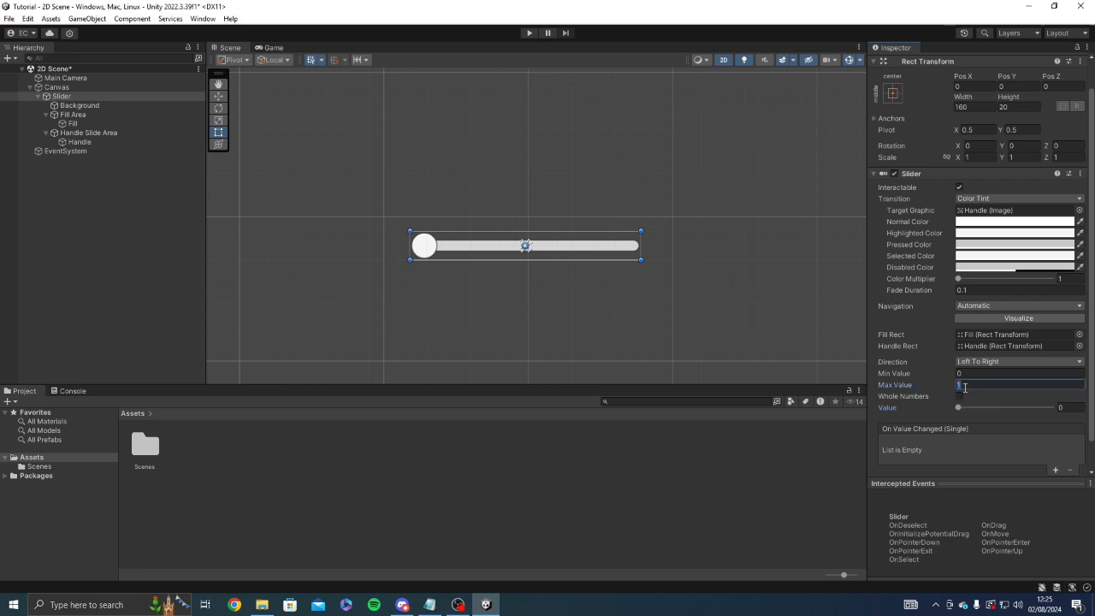
{"action": "type", "text": "100"}
{"action": "left_click", "coordinate": [958, 396]}
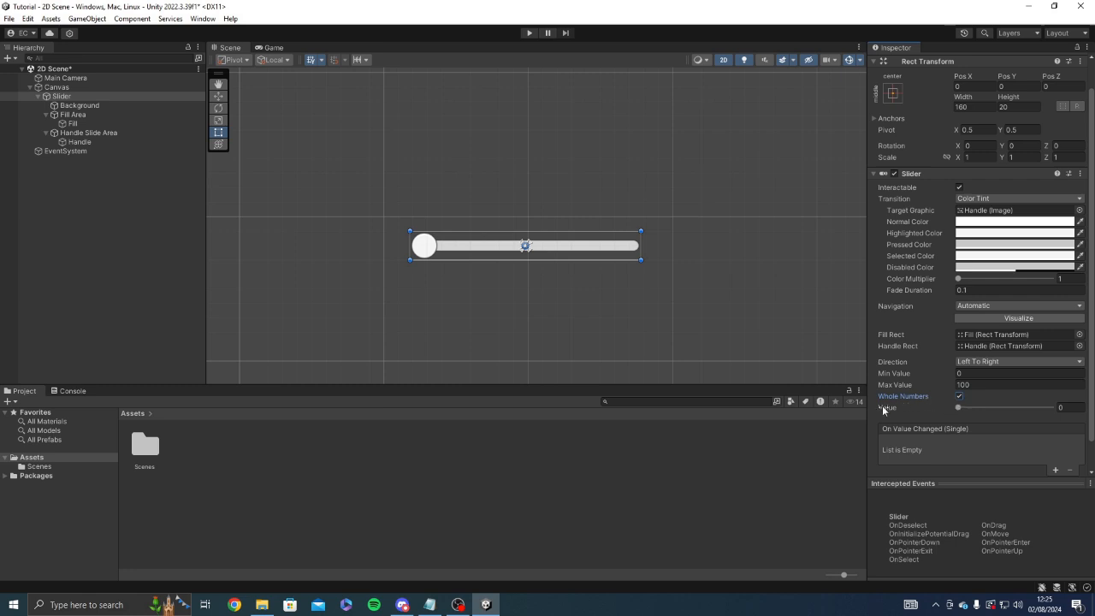
- Move the Slider's Value to 20, and replace it with 84
{"action": "left_click_drag", "start_coordinate": [874, 414], "coordinate": [909, 408]}
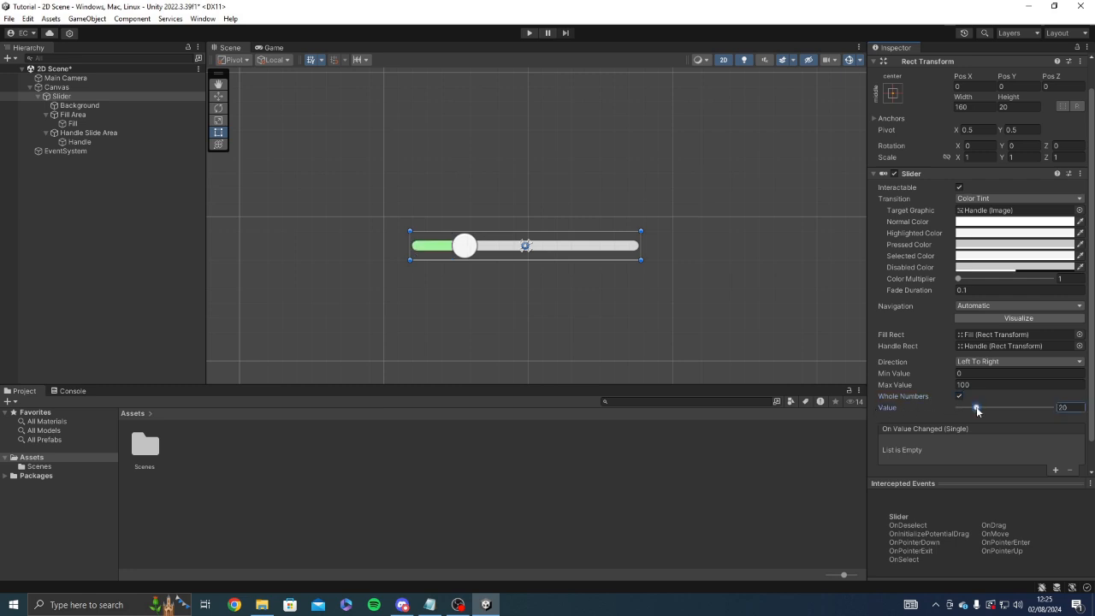
{"action": "middle_click_drag", "start_coordinate": [610, 267], "coordinate": [609, 276]}
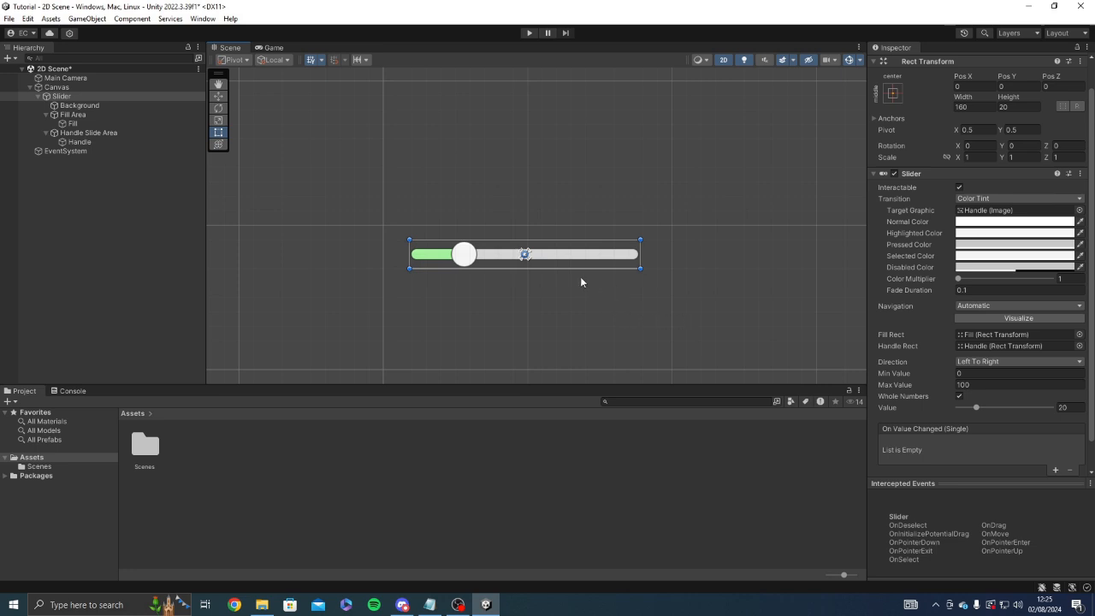
{"action": "left_click", "coordinate": [1062, 407]}
{"action": "type", "text": "84"}
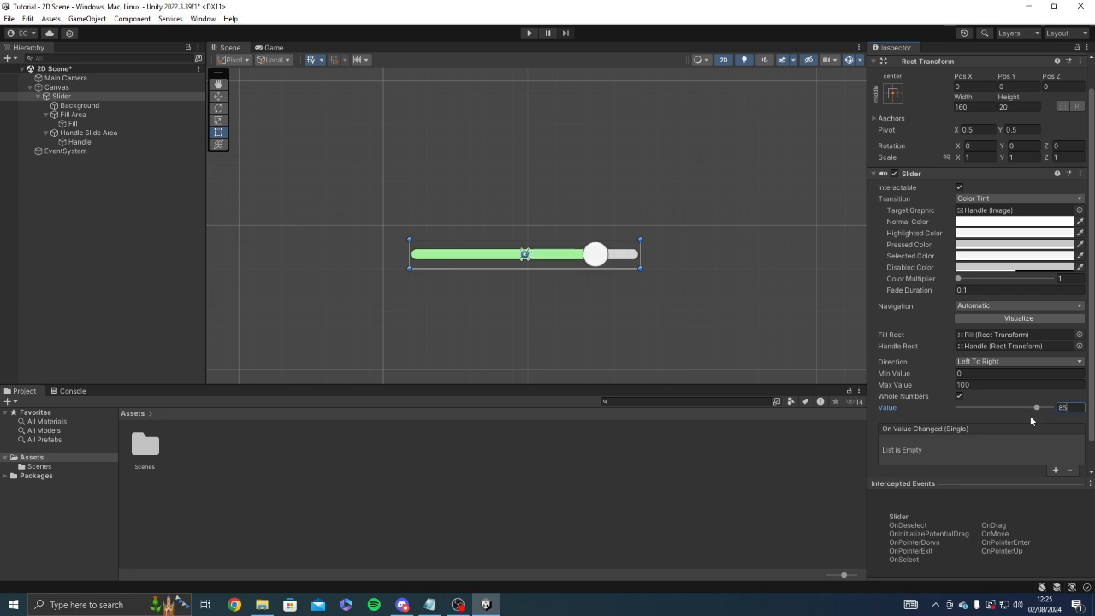
{"action": "scroll", "coordinate": [616, 265], "scroll_direction": "up", "scroll_amount": 2}
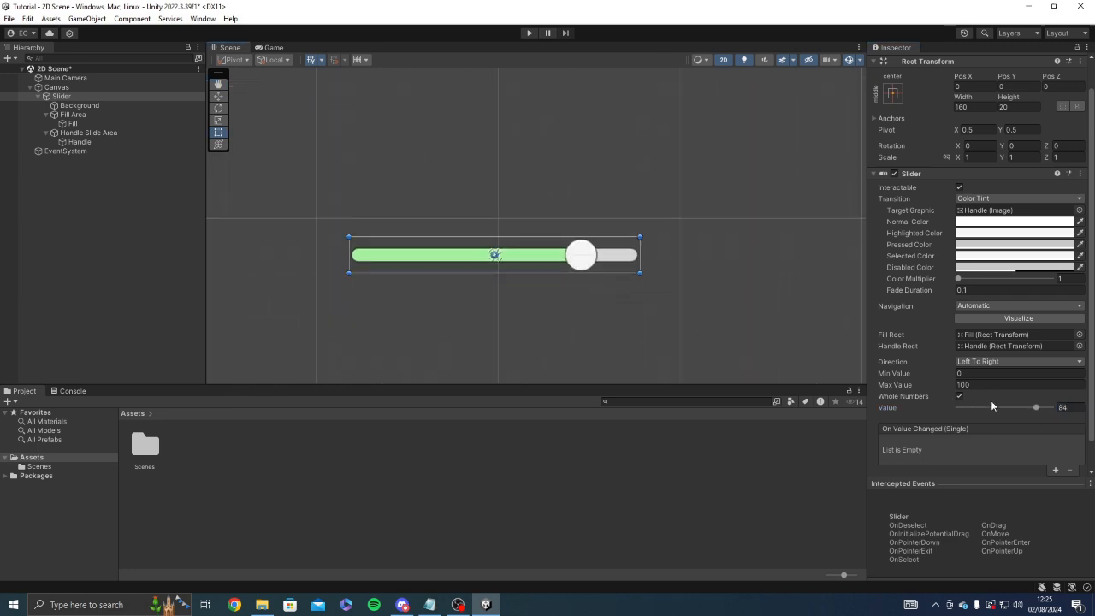
- Set the Slider's Value to 85
{"action": "left_click", "coordinate": [1078, 408]}
{"action": "left_click", "coordinate": [1081, 407]}
{"action": "key", "text": "BackSpace"}
{"action": "type", "text": "5"}
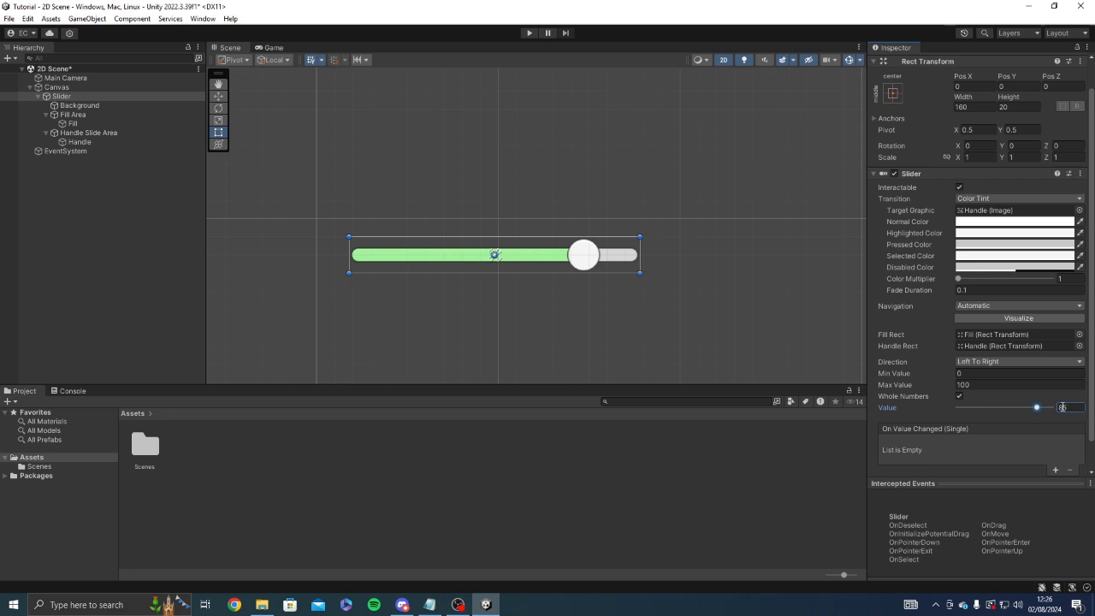
- Examine the slider in the scene and review its Whole Numbers and On Value Changed settings
{"action": "middle_click_drag", "start_coordinate": [383, 185], "coordinate": [334, 197]}
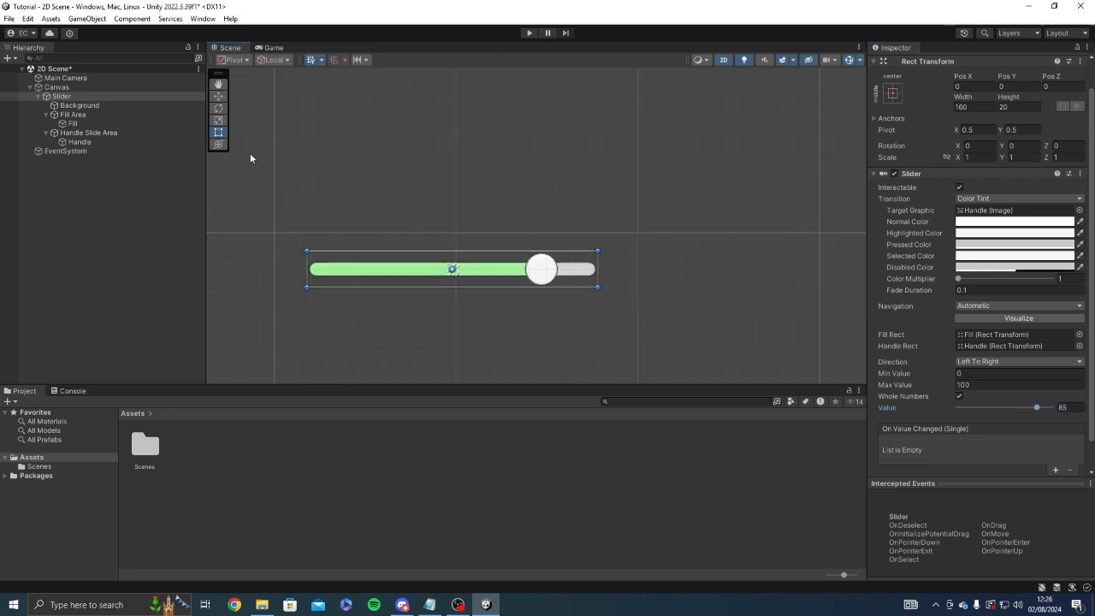
{"action": "middle_click_drag", "start_coordinate": [250, 158], "coordinate": [274, 161]}
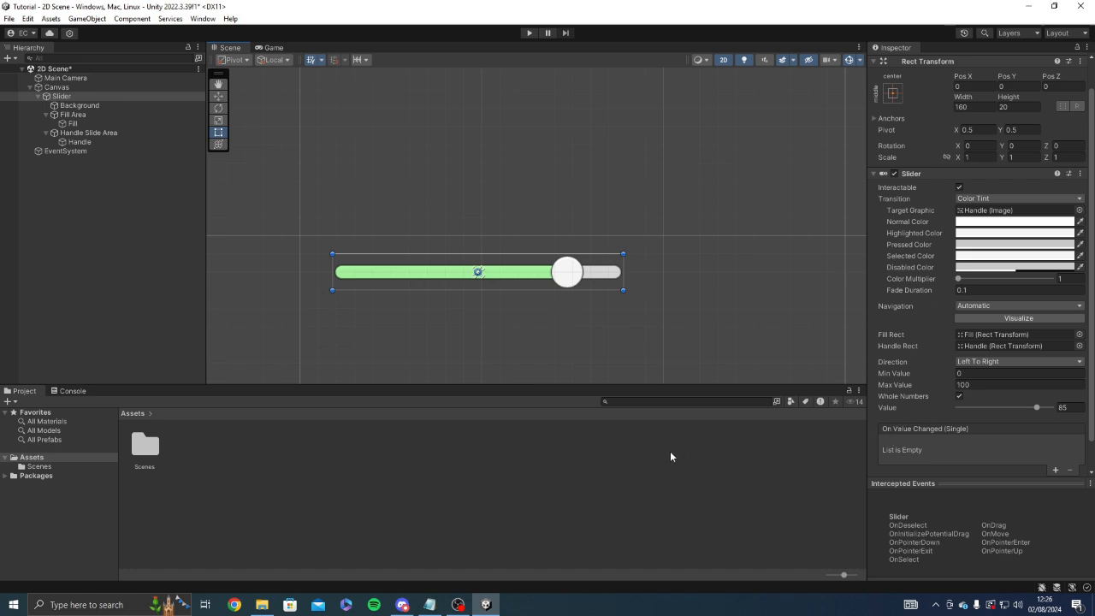
{"action": "scroll", "coordinate": [466, 188], "scroll_direction": "up", "scroll_amount": 1}
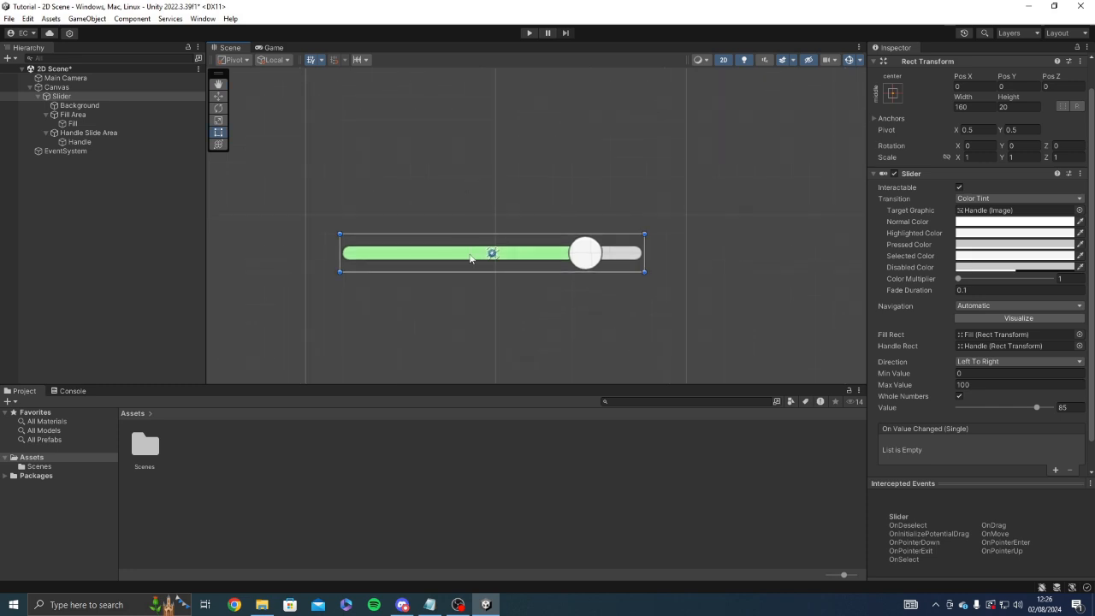
{"action": "scroll", "coordinate": [469, 259], "scroll_direction": "up", "scroll_amount": 1}
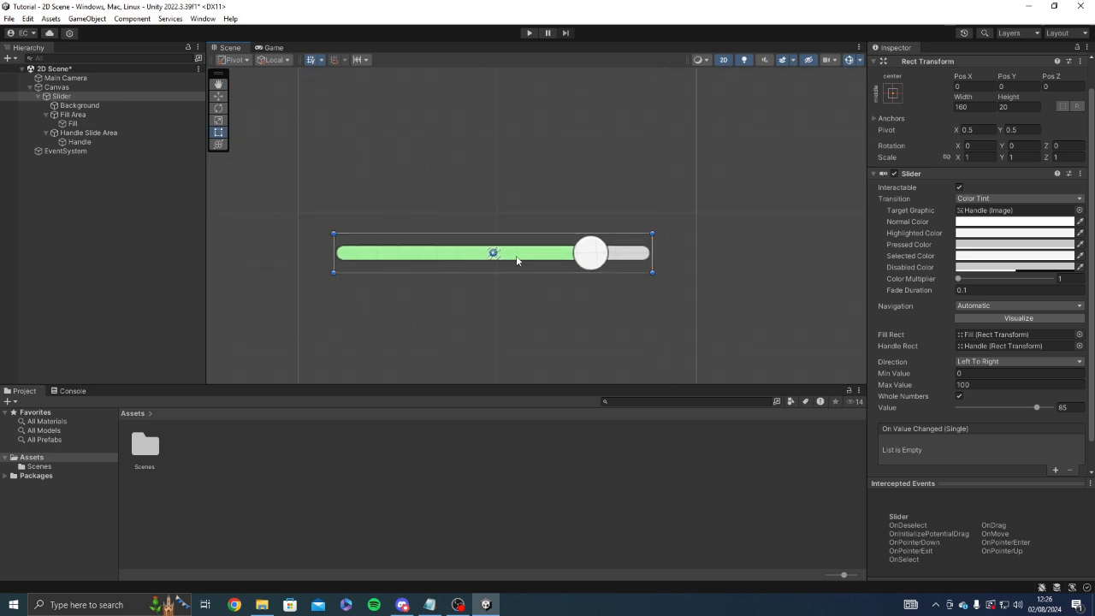
{"action": "left_click", "coordinate": [959, 397]}
{"action": "scroll", "coordinate": [917, 443], "scroll_direction": "down", "scroll_amount": 1}
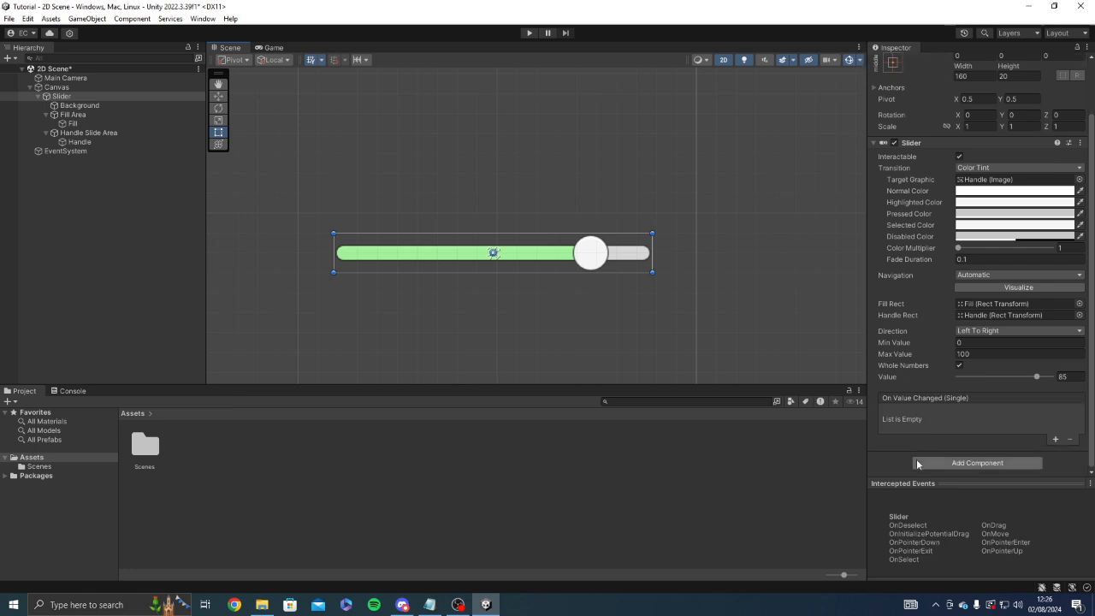
{"action": "scroll", "coordinate": [928, 443], "scroll_direction": "up", "scroll_amount": 1}
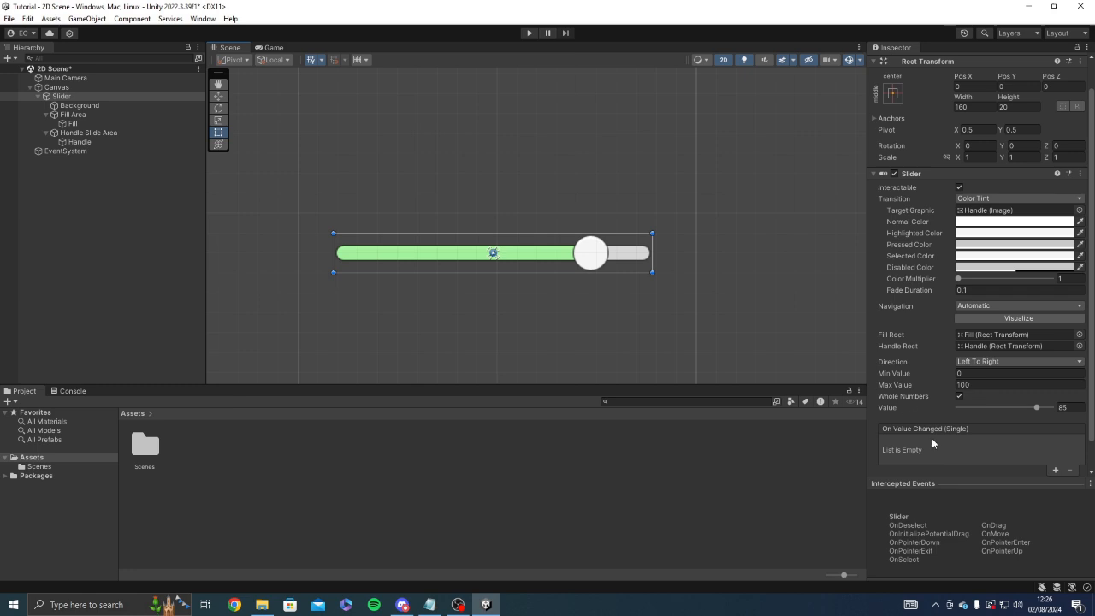
{"action": "scroll", "coordinate": [928, 443], "scroll_direction": "down", "scroll_amount": 1}
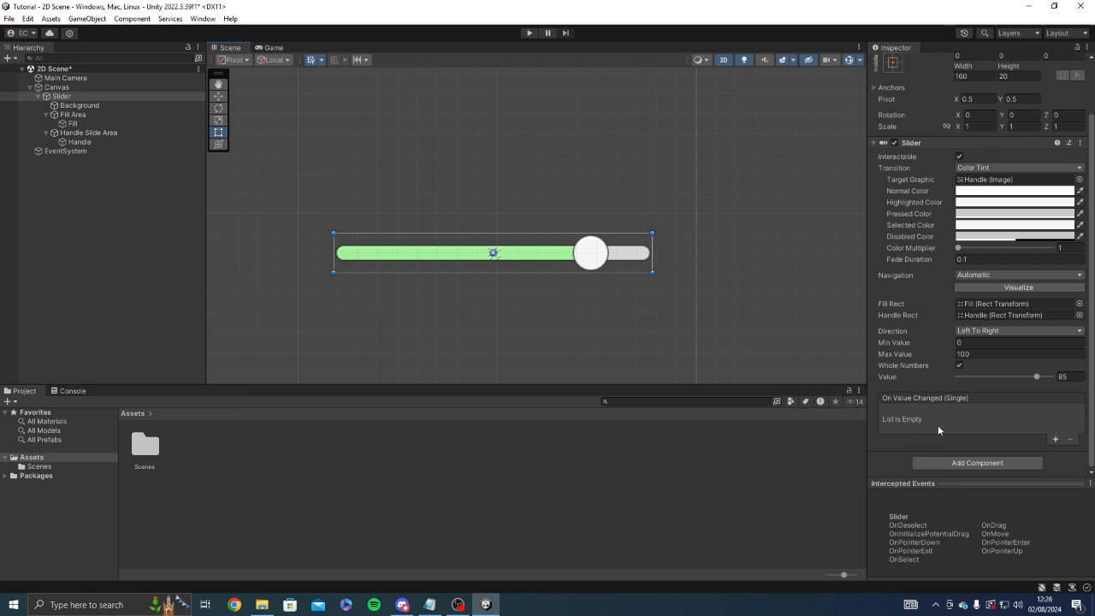
- Create a C# script named ExampleSlider in the Assets folder and open it in Visual Studio
{"action": "right_click", "coordinate": [359, 453]}
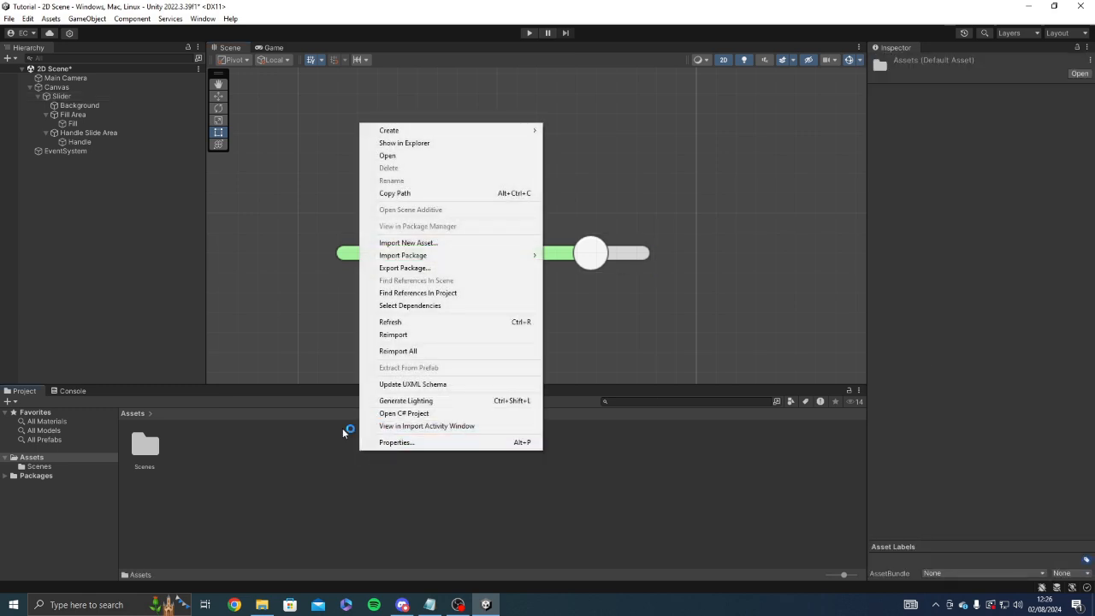
{"action": "left_click", "coordinate": [226, 451]}
{"action": "right_click", "coordinate": [226, 451]}
{"action": "mouse_move", "coordinate": [285, 127]}
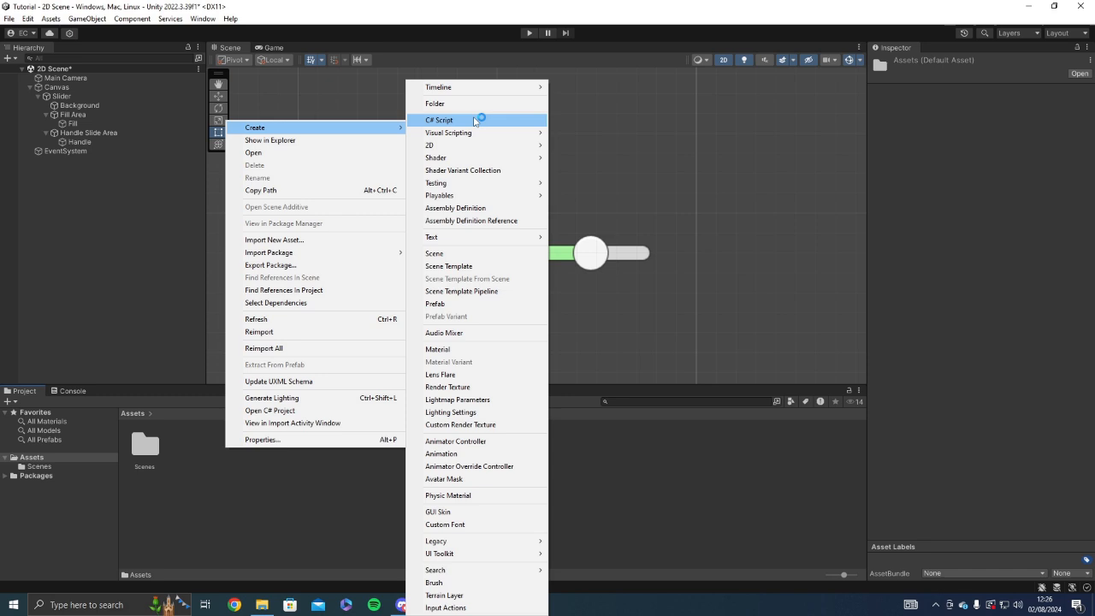
{"action": "left_click", "coordinate": [478, 119]}
{"action": "type", "text": "Exam"}
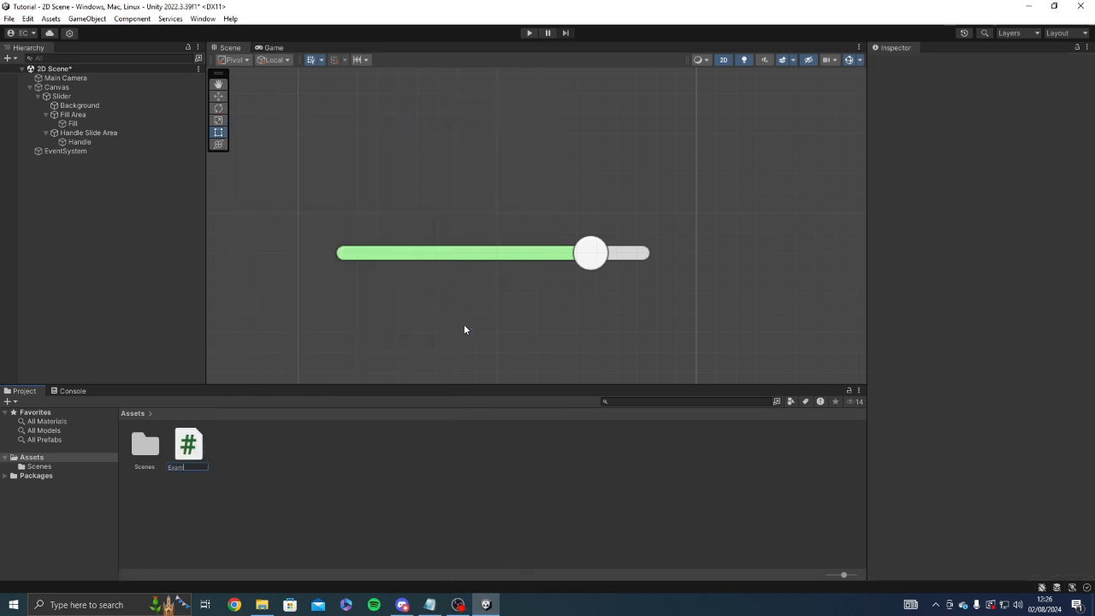
{"action": "type", "text": "pleSlider"}
{"action": "key", "text": "Return"}
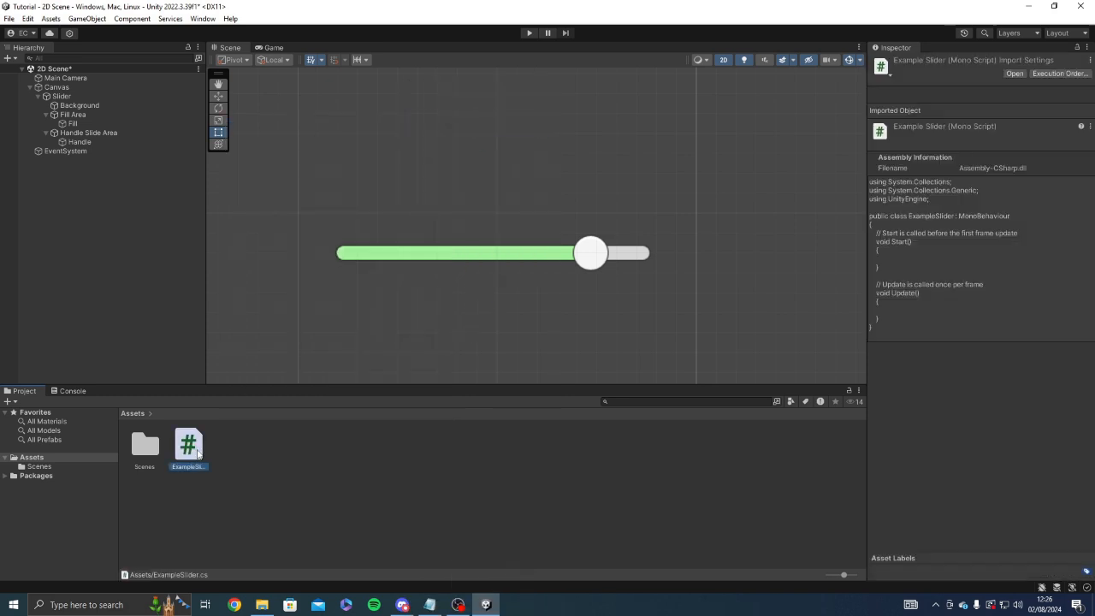
{"action": "double_click", "coordinate": [188, 444]}
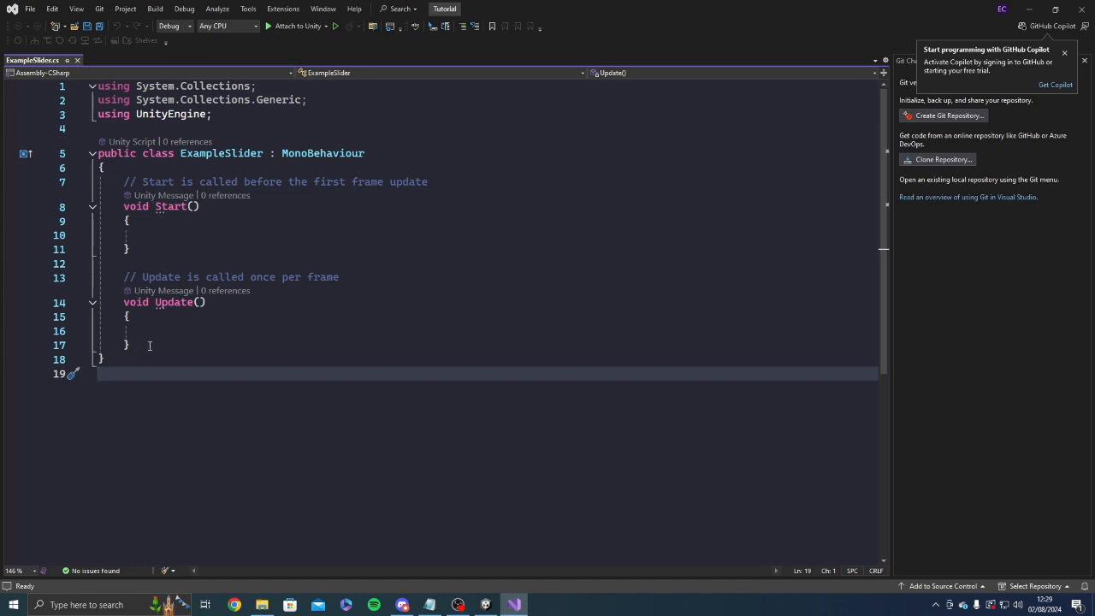
- Add a using UnityEngine.UI; directive below using UnityEngine; in the ExampleSlider script
{"action": "left_click_drag", "start_coordinate": [149, 345], "coordinate": [124, 174]}
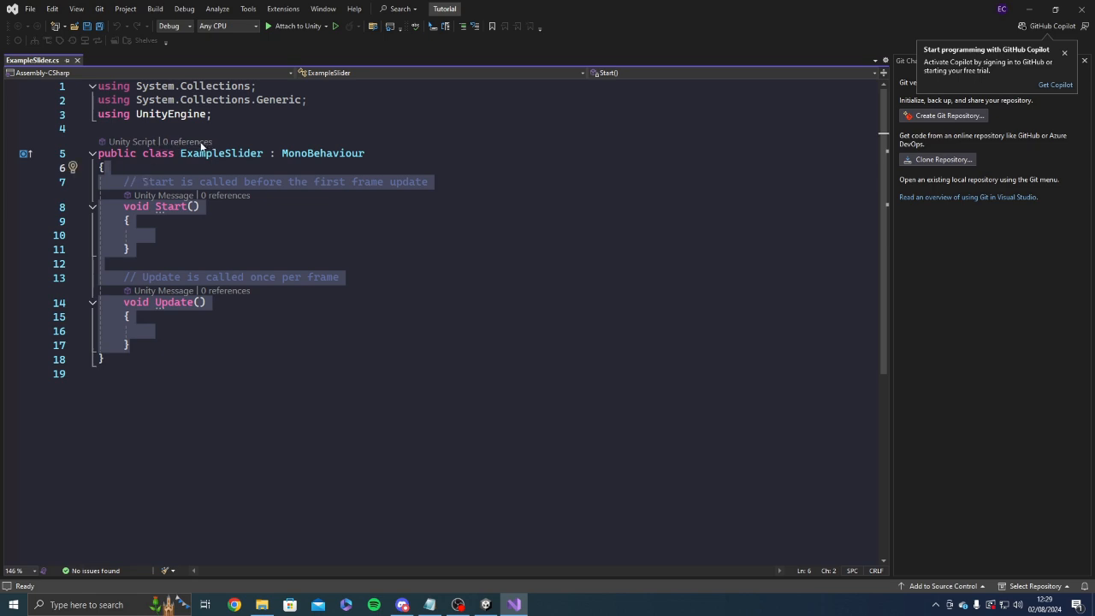
{"action": "left_click", "coordinate": [229, 114]}
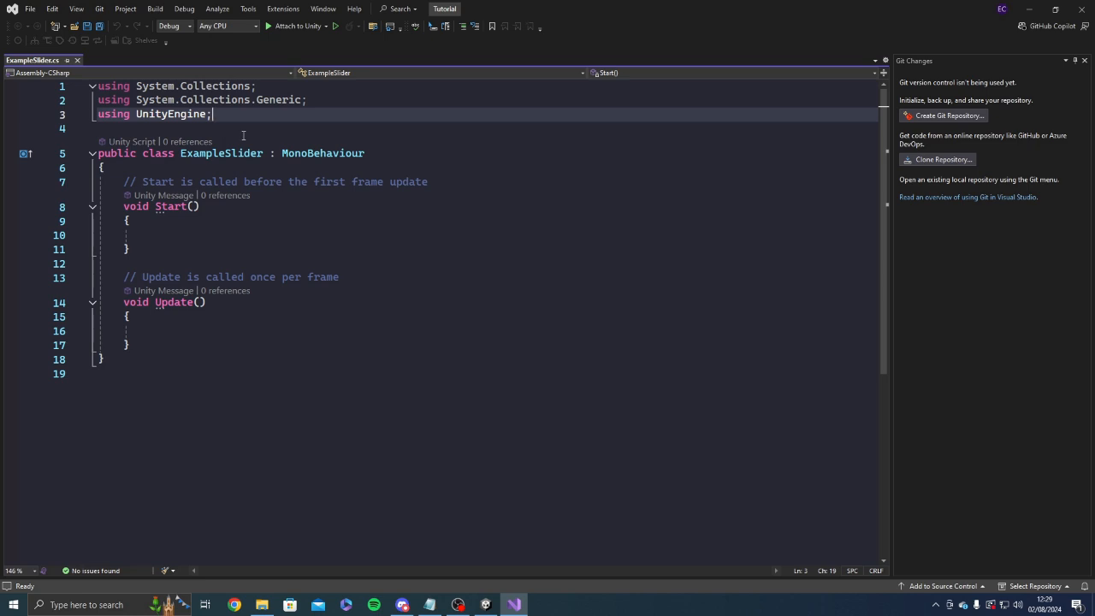
{"action": "key", "text": "Return"}
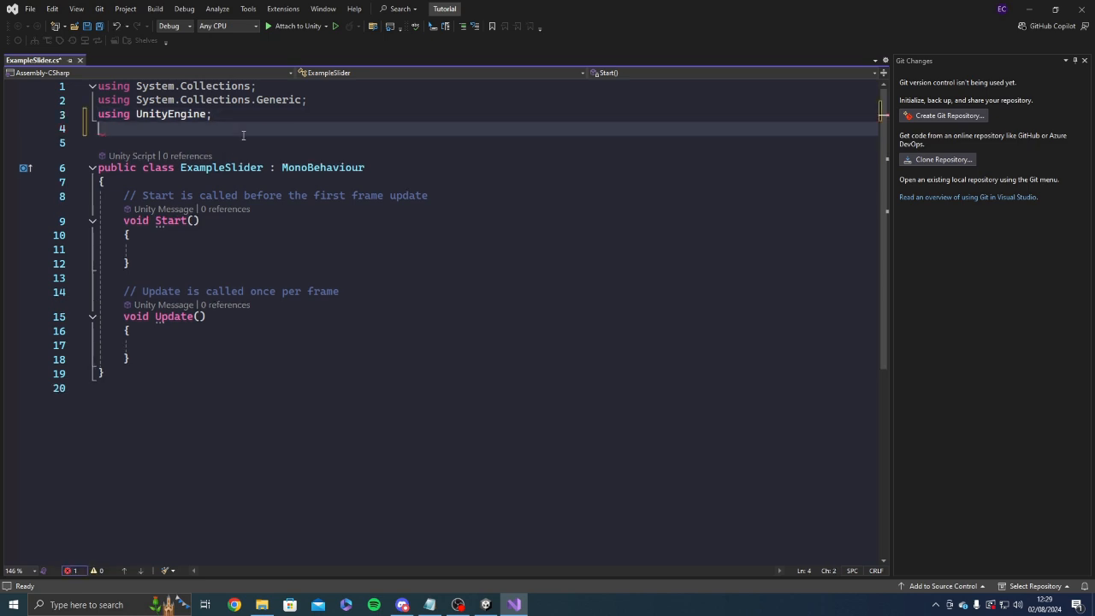
{"action": "type", "text": "using Uni"}
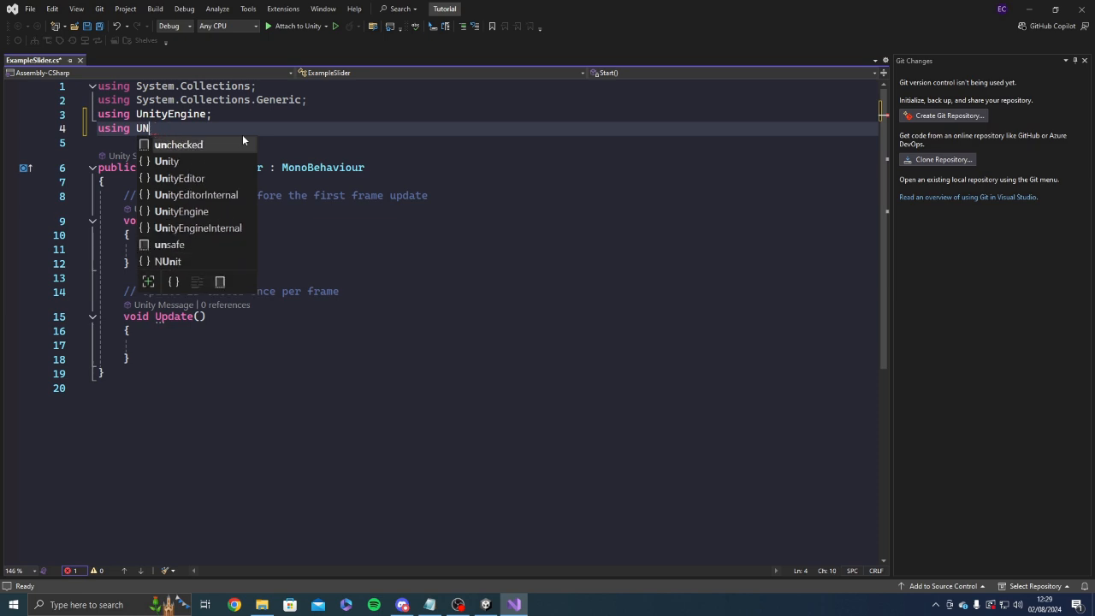
{"action": "type", "text": "tyEngine.UI;"}
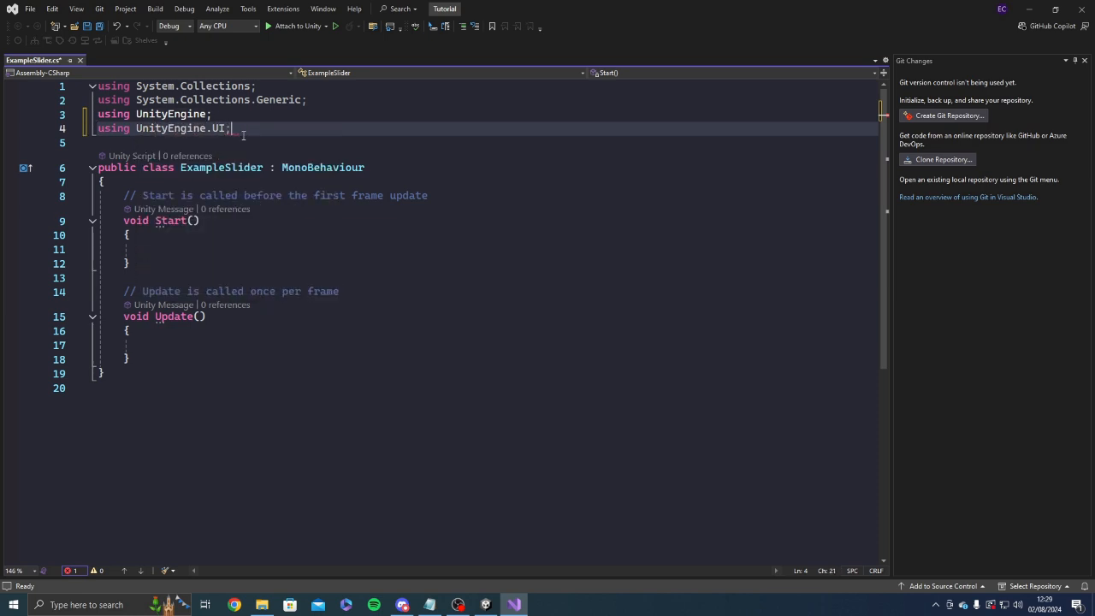
- Declare the field [SerializeField] Slider slider; at the start of the ExampleSlider class
{"action": "left_click", "coordinate": [339, 185]}
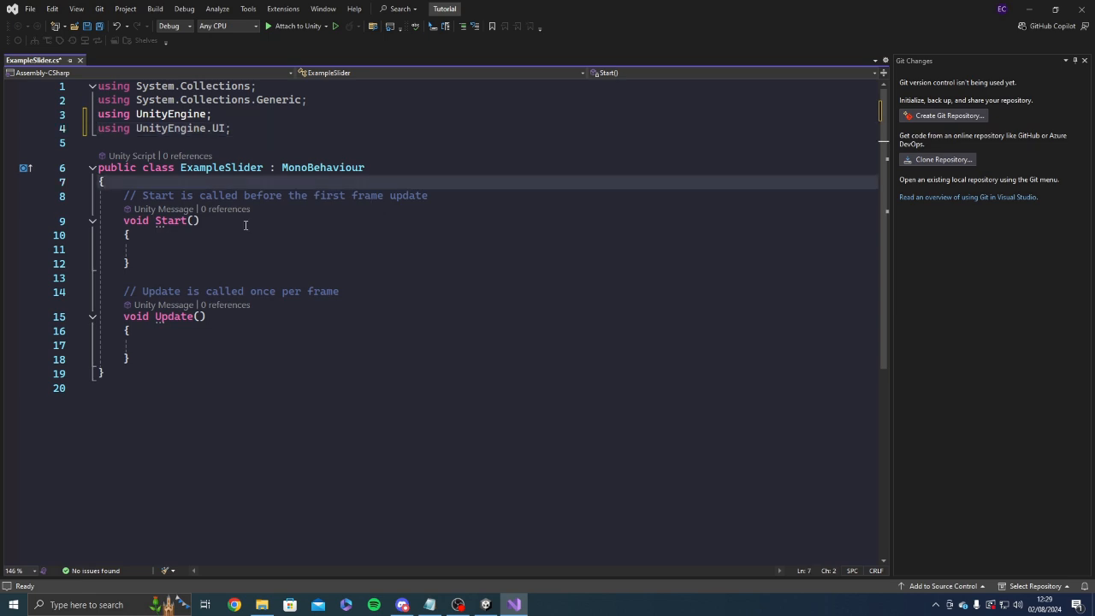
{"action": "key", "text": "Return"}
{"action": "key", "text": "Return"}
{"action": "left_click", "coordinate": [183, 197]}
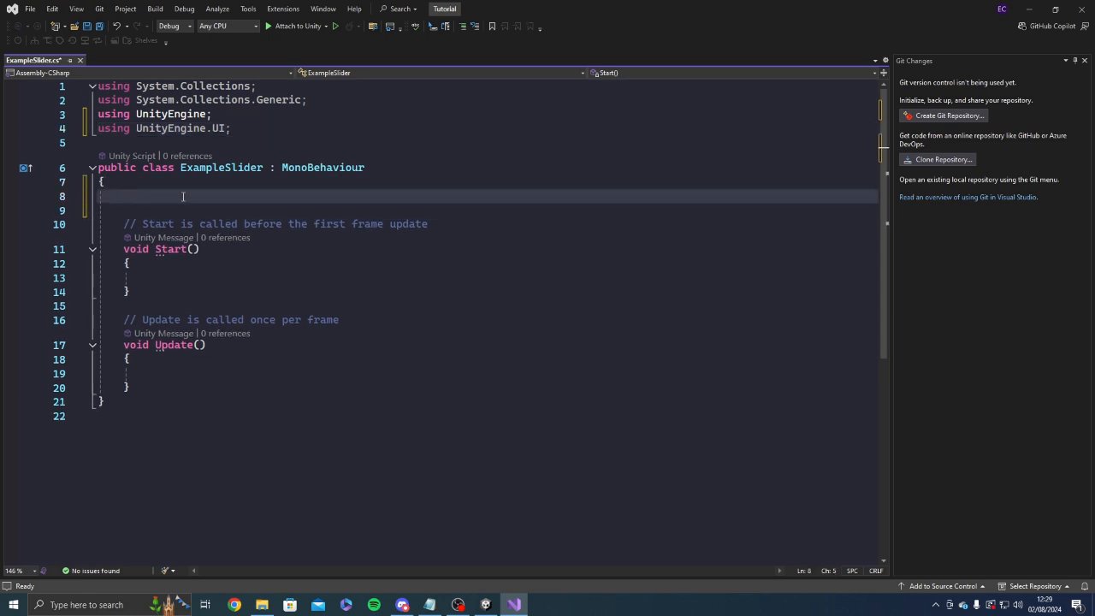
{"action": "type", "text": "[SerializeField"}
{"action": "type", "text": "] "}
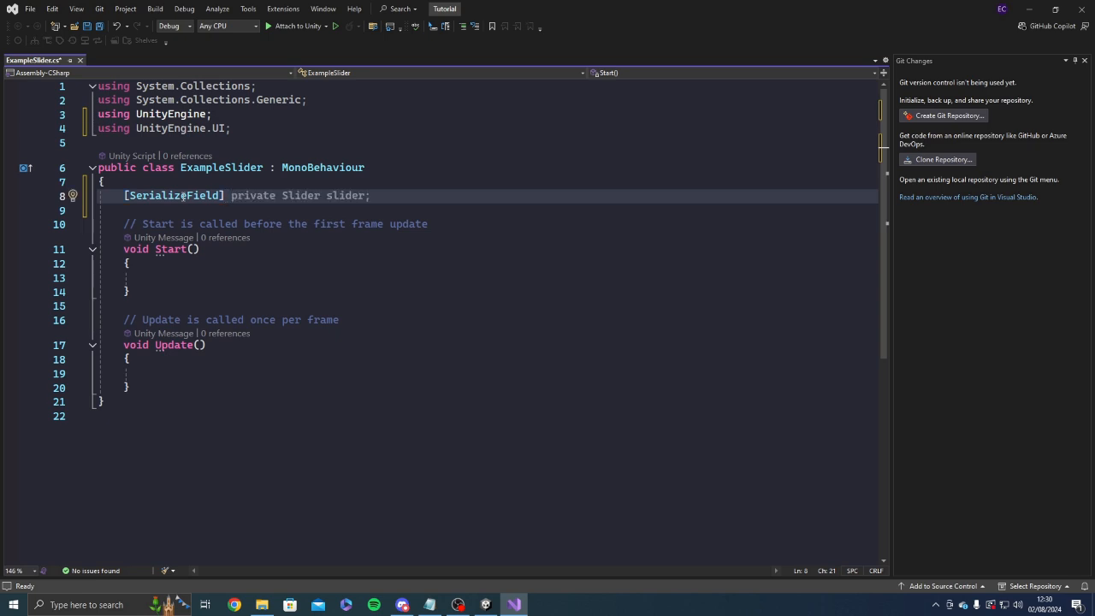
{"action": "type", "text": "Slider slider;"}
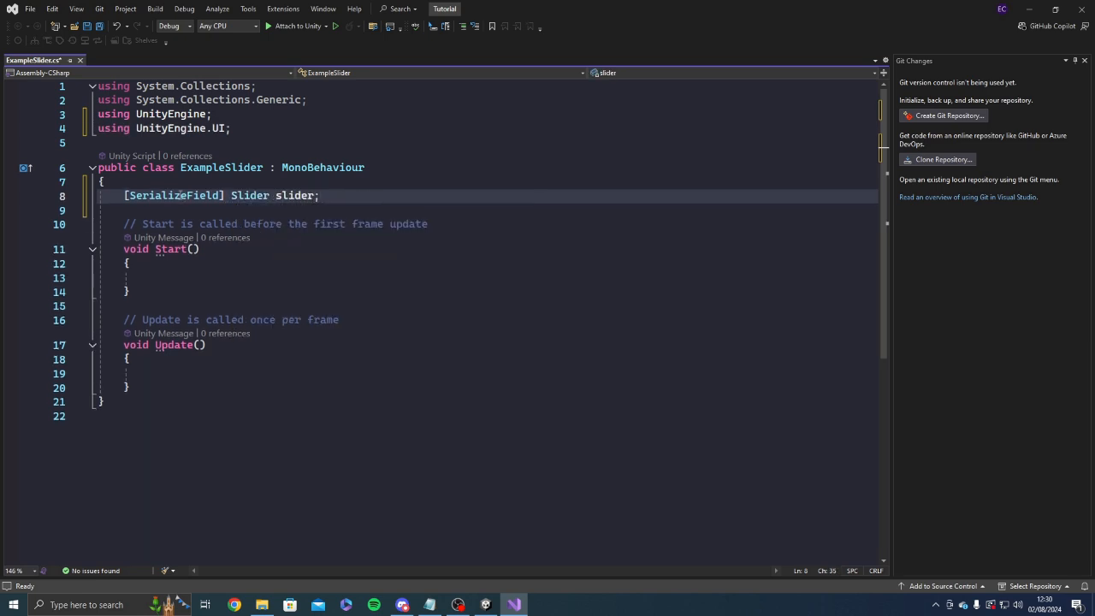
- Delete the default Start and Update methods, including their comments, from the ExampleSlider class
{"action": "left_click", "coordinate": [193, 295]}
{"action": "left_click_drag", "start_coordinate": [184, 293], "coordinate": [325, 195]}
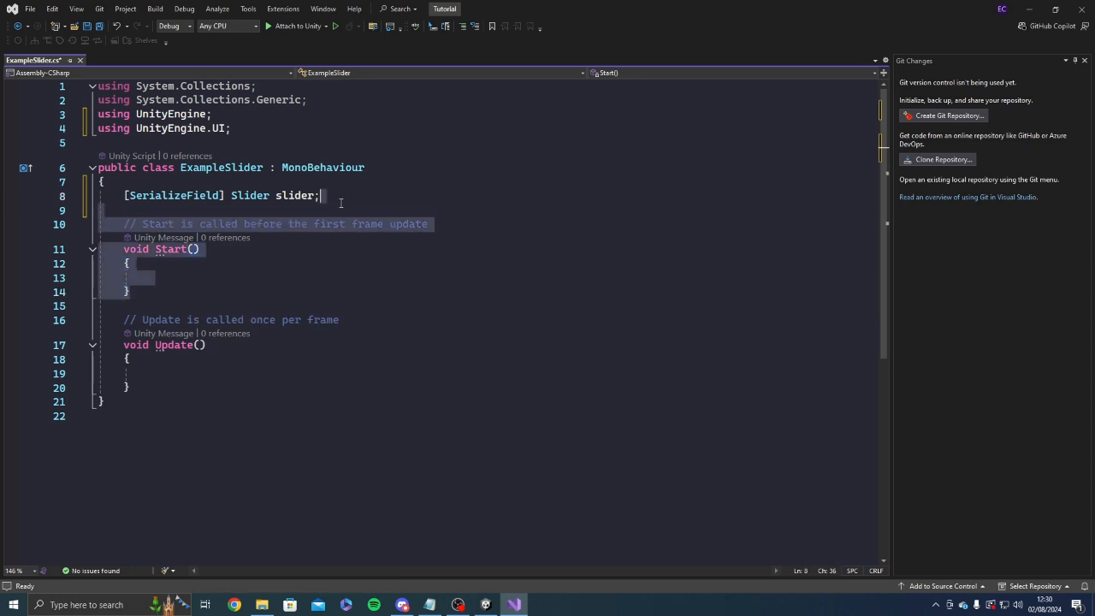
{"action": "key", "text": "Delete"}
{"action": "left_click", "coordinate": [246, 266]}
{"action": "left_click", "coordinate": [215, 280]}
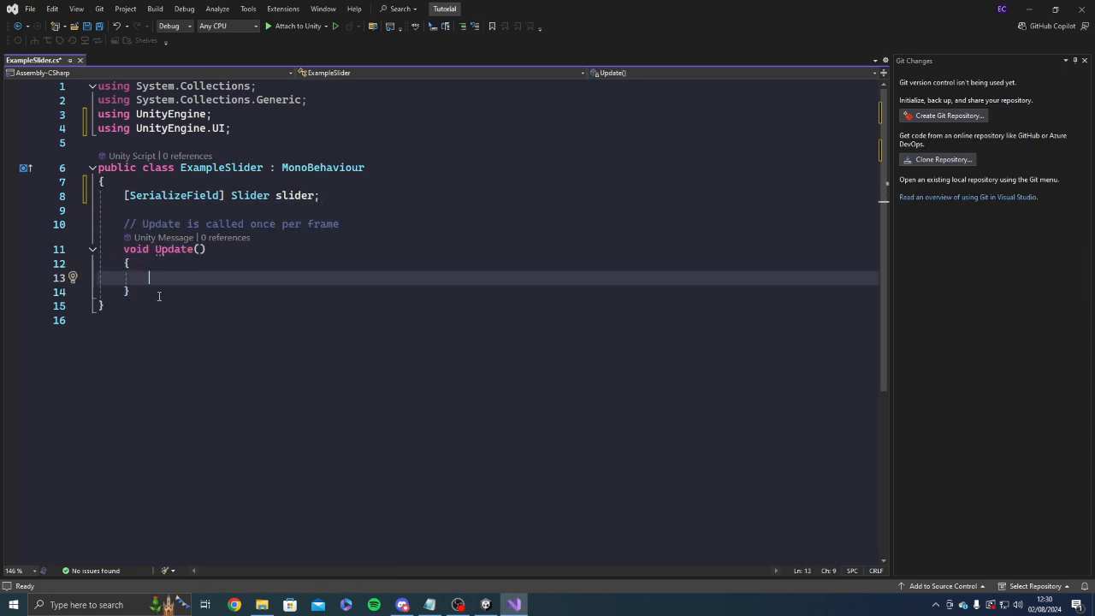
{"action": "left_click_drag", "start_coordinate": [187, 295], "coordinate": [323, 204]}
{"action": "key", "text": "Delete"}
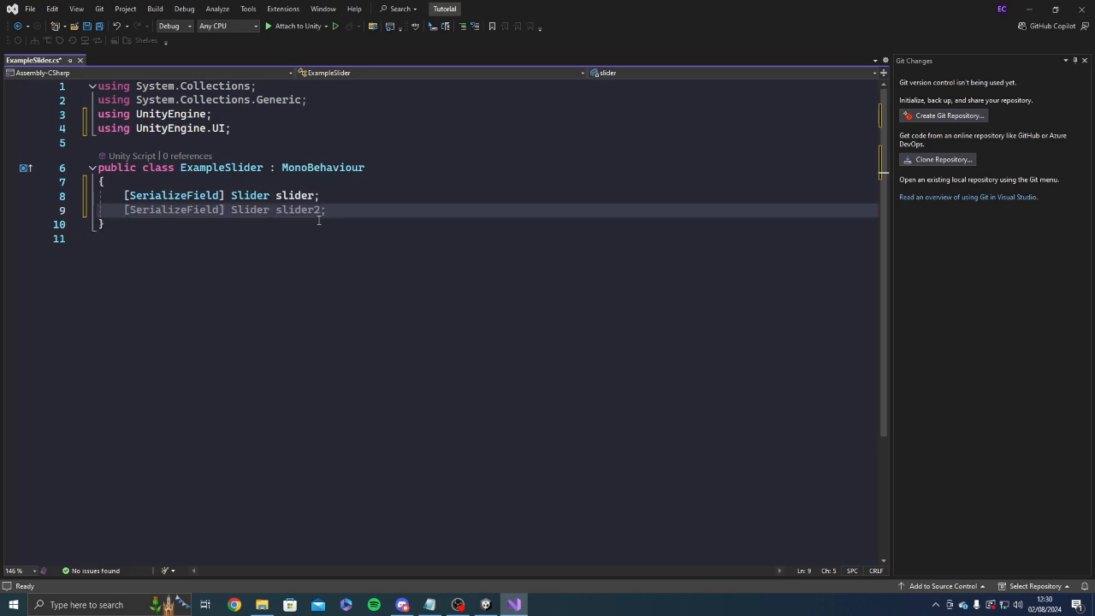
{"action": "key", "text": "BackSpace"}
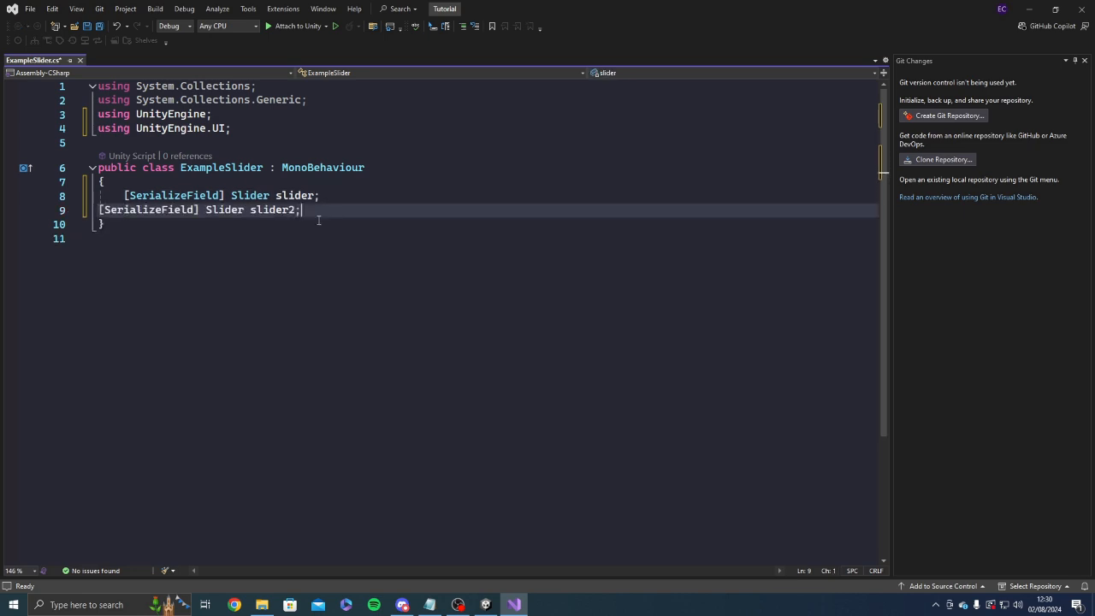
- Add an empty public void SliderChanged() method below the slider field, without parameters
{"action": "key", "text": "Return"}
{"action": "type", "text": "public void "}
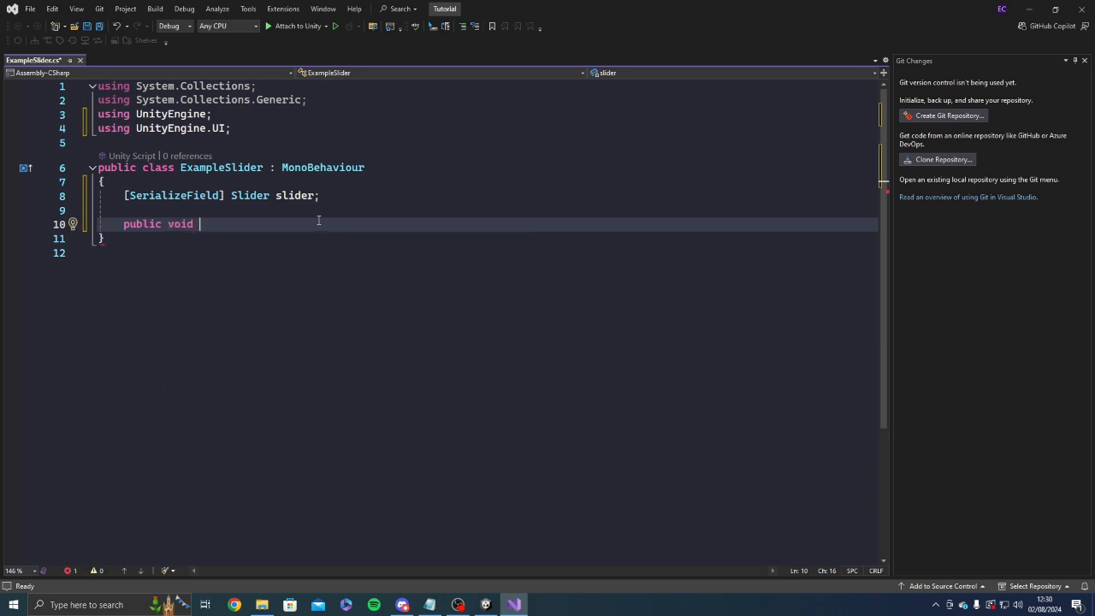
{"action": "type", "text": "SliderChanged"}
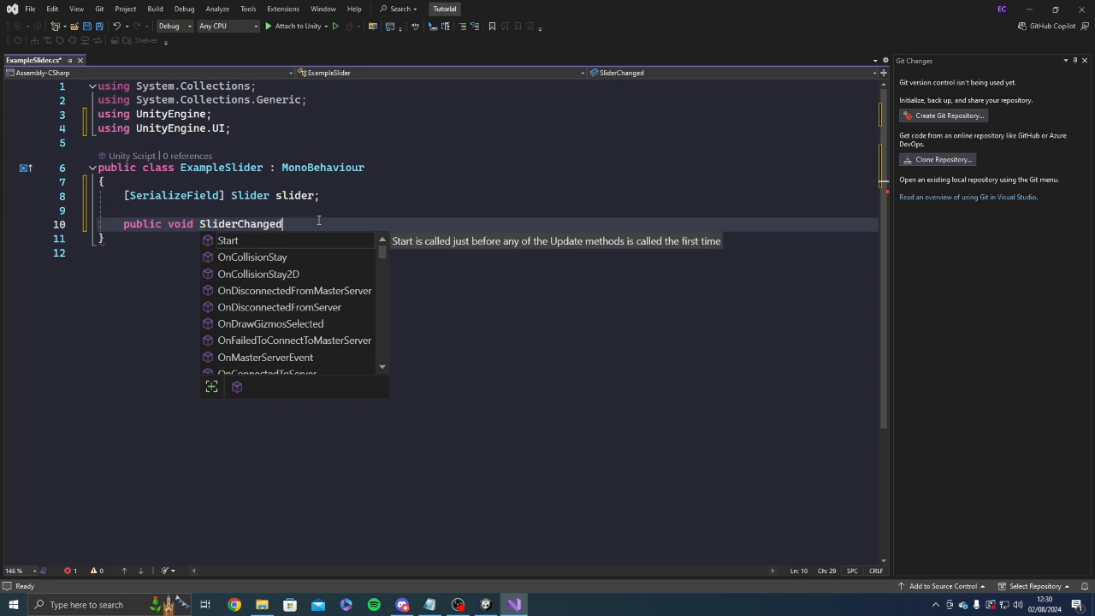
{"action": "type", "text": "() {"}
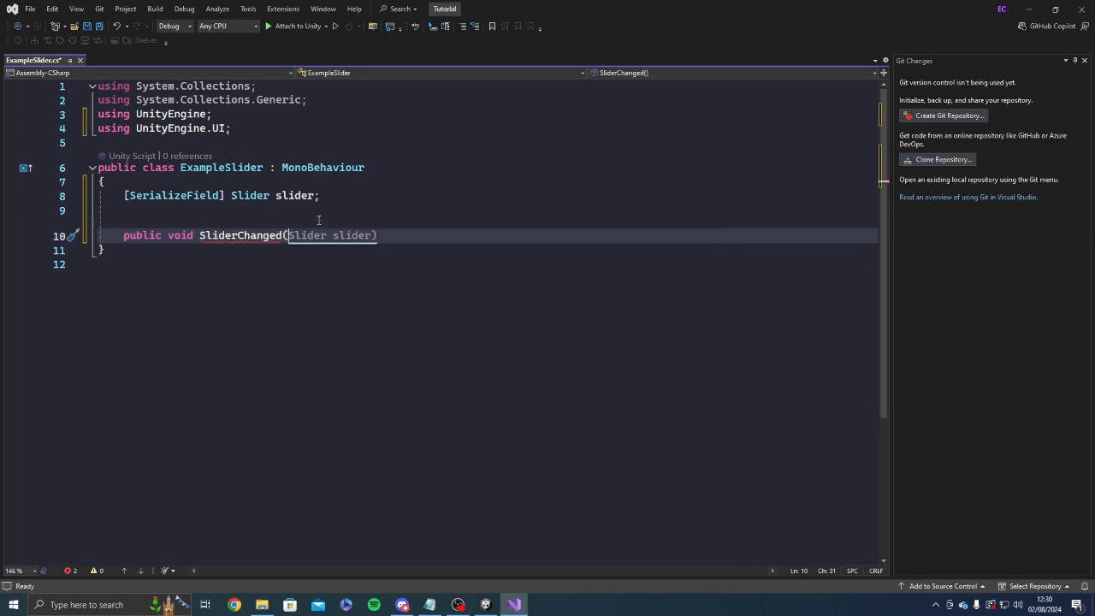
{"action": "key", "text": "Return"}
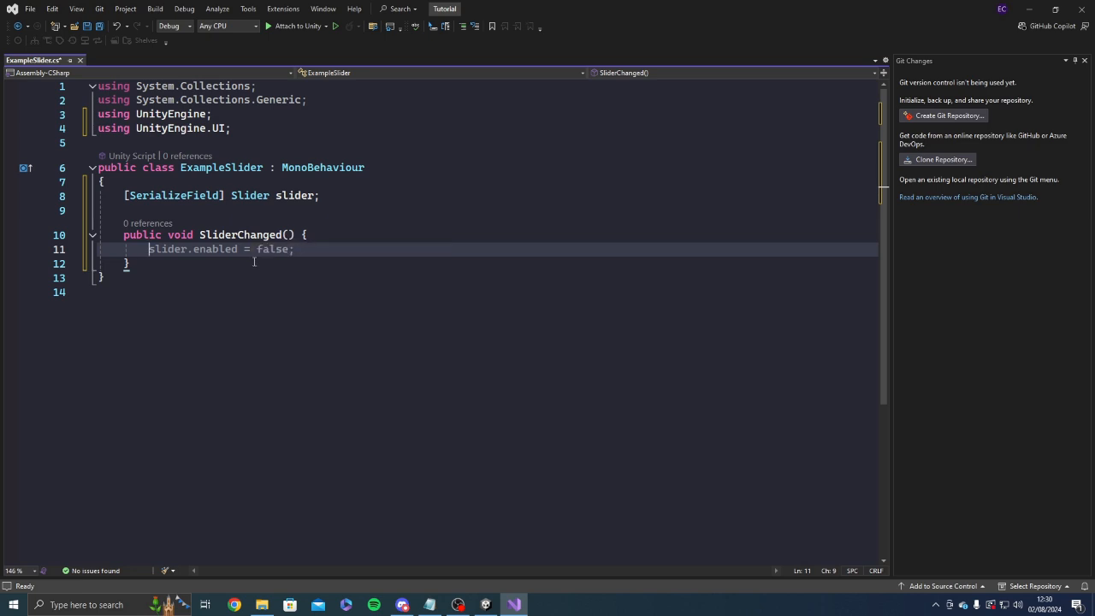
{"action": "type", "text": "print"}
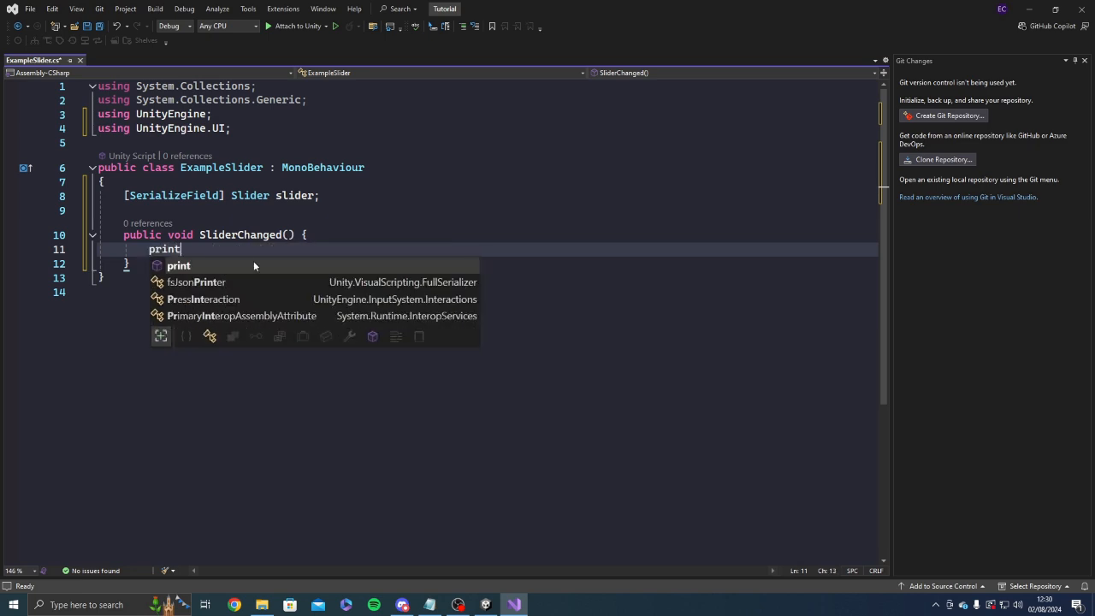
{"action": "key", "text": "BackSpace"}
{"action": "key", "text": "BackSpace"}
{"action": "key", "text": "BackSpace"}
{"action": "key", "text": "BackSpace"}
{"action": "key", "text": "BackSpace"}
- Write Debug.Log("Slider Value: " + slider.value.ToString()); in the body of SliderChanged
{"action": "type", "text": "Debug"}
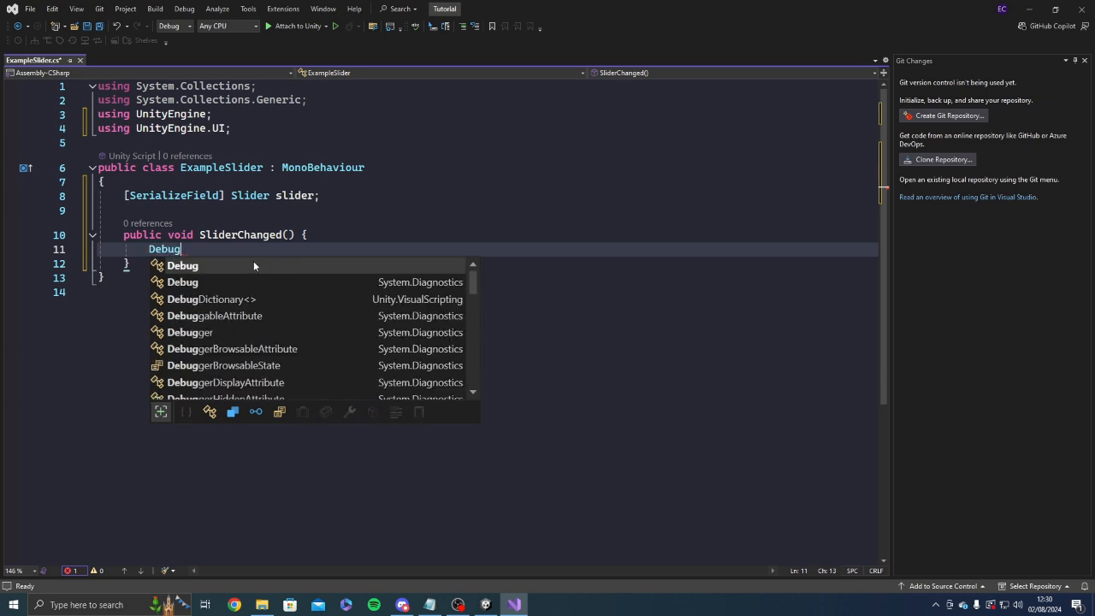
{"action": "type", "text": ".Log(\""}
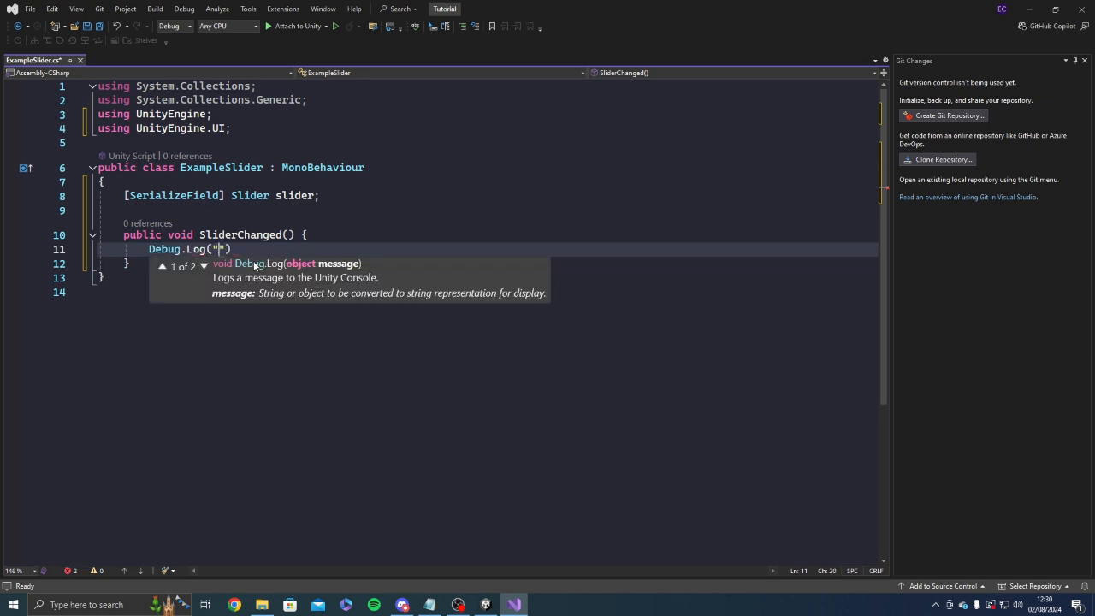
{"action": "type", "text": "Slider Value: \" + sl"}
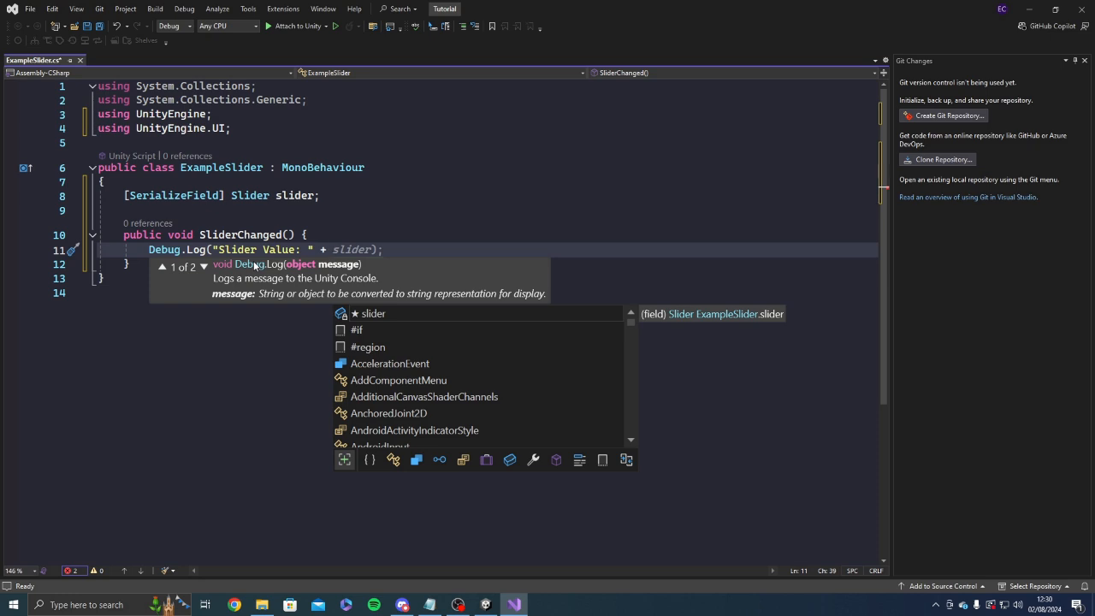
{"action": "type", "text": "ider."}
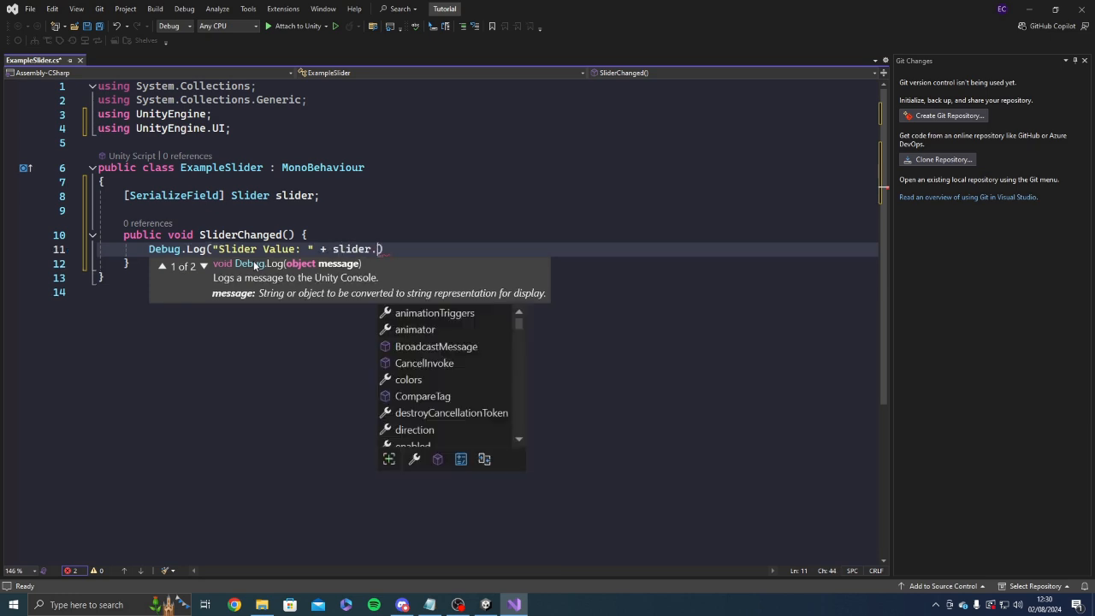
{"action": "type", "text": "value"}
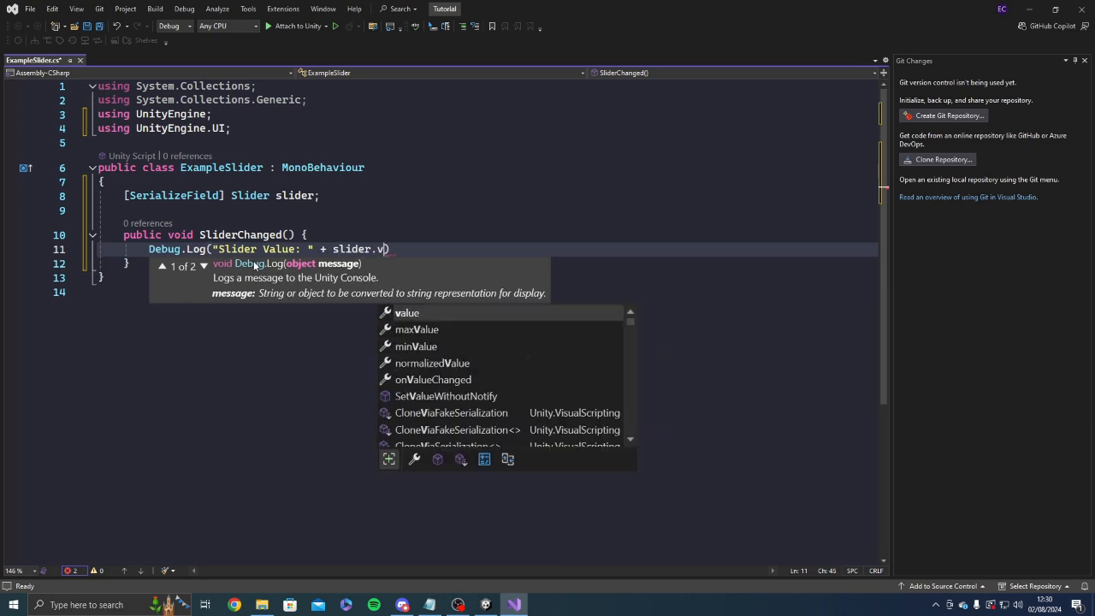
{"action": "type", "text": ".ToString(\"F0\")"}
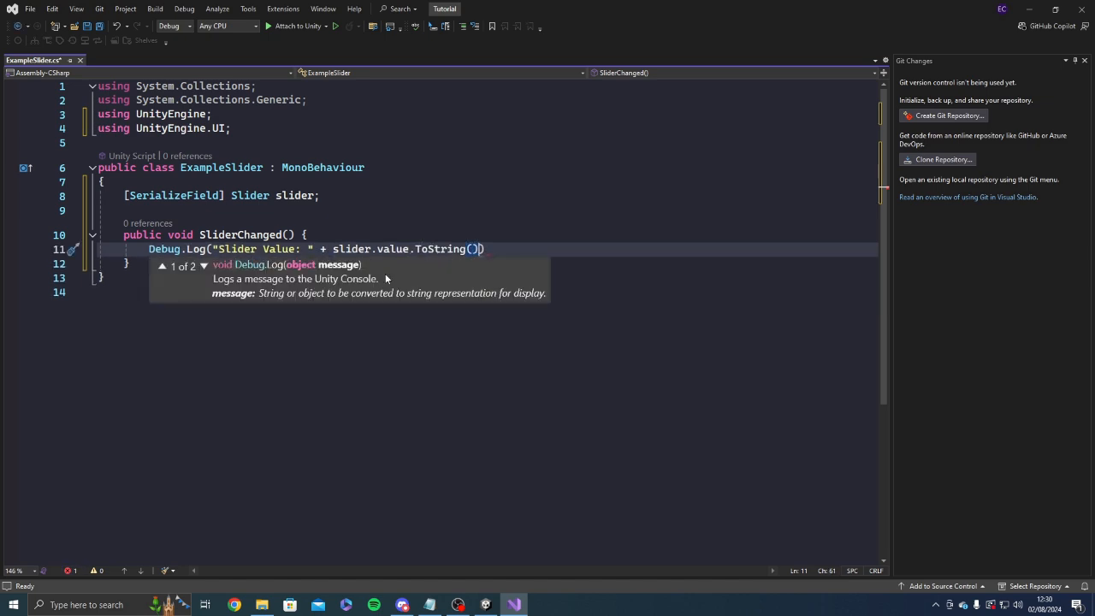
{"action": "type", "text": ");"}
{"action": "key", "text": "Left"}
{"action": "key", "text": "Left"}
{"action": "key", "text": "Left"}
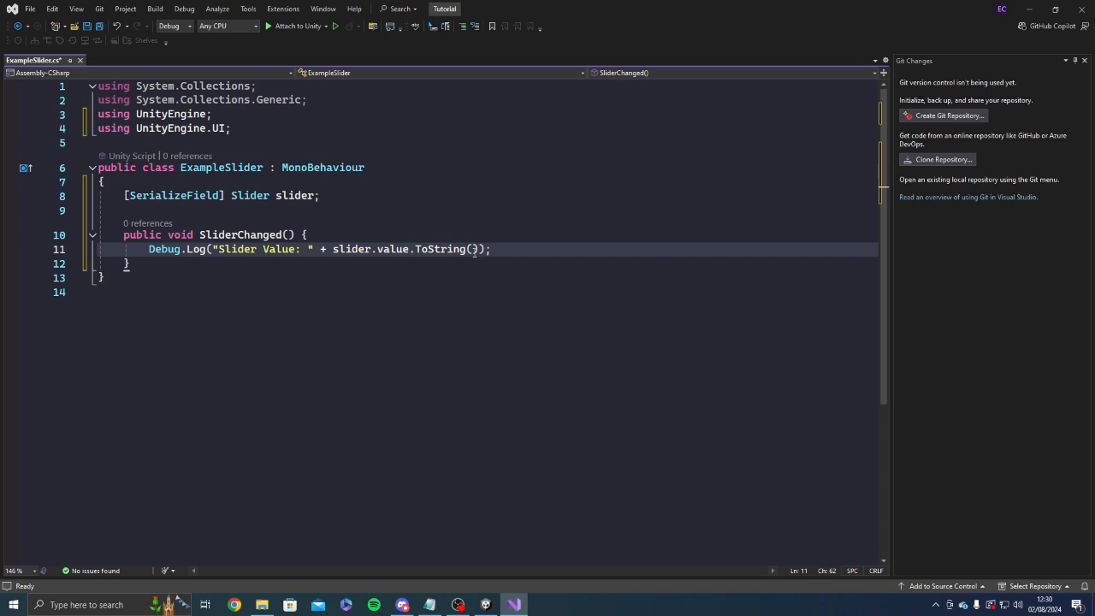
{"action": "type", "text": "\"F0"}
{"action": "key", "text": "BackSpace"}
{"action": "key", "text": "BackSpace"}
{"action": "key", "text": "BackSpace"}
{"action": "left_click", "coordinate": [496, 287]}
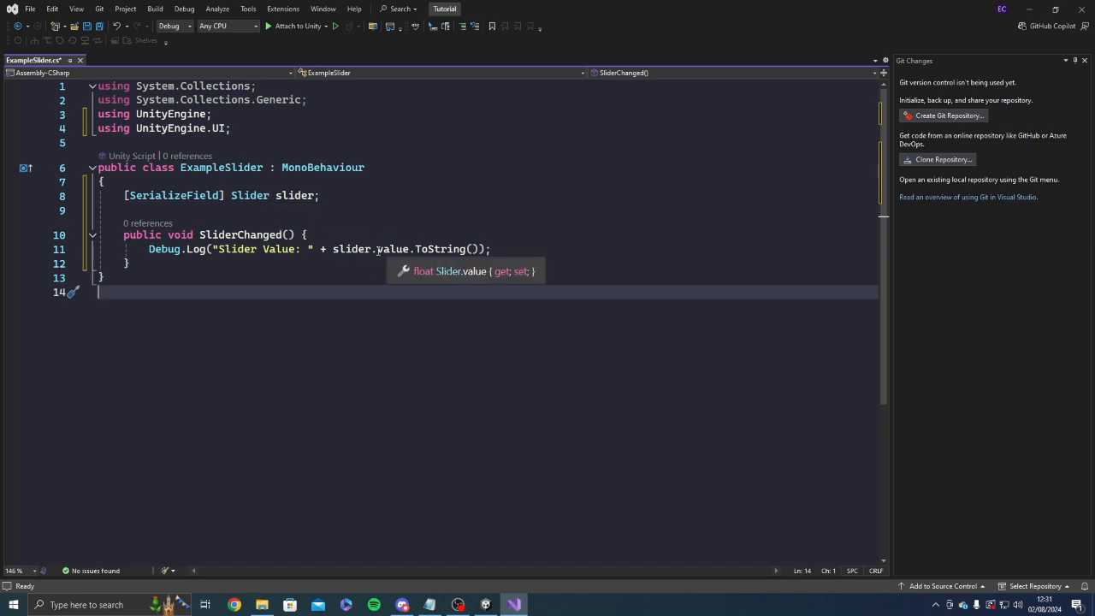
- Review the slider.value reference in the Debug.Log line and save the ExampleSlider script
{"action": "left_click", "coordinate": [369, 250]}
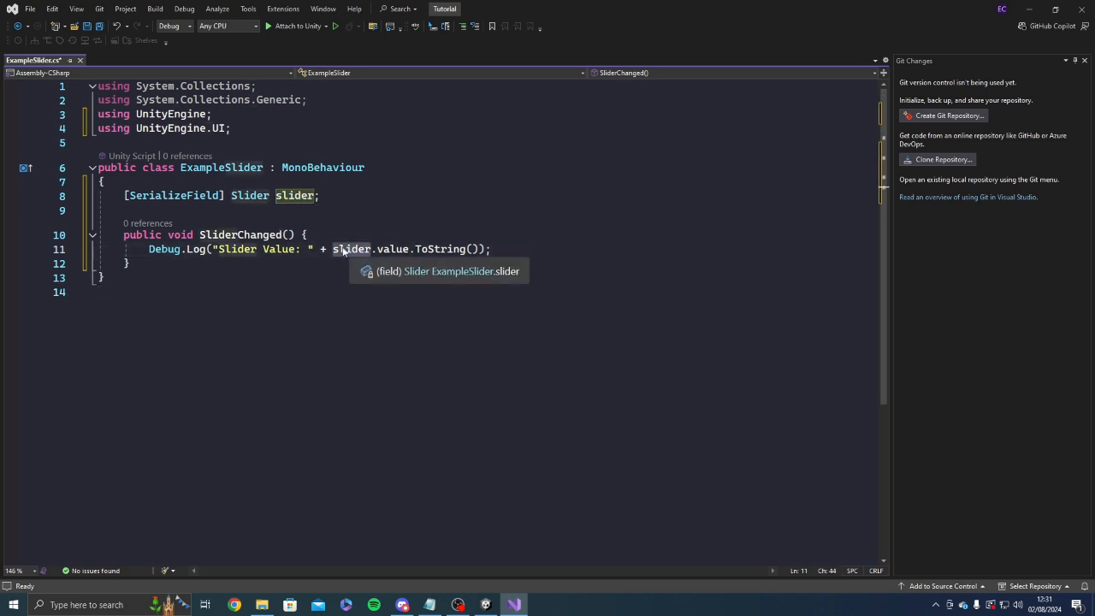
{"action": "left_click", "coordinate": [233, 181]}
{"action": "left_click", "coordinate": [322, 249]}
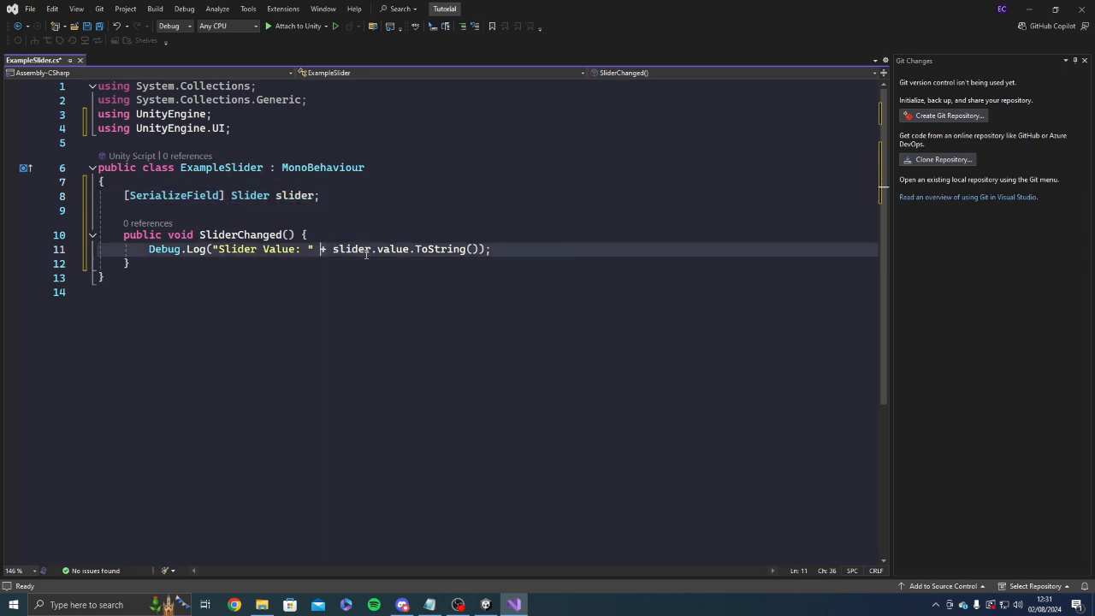
{"action": "left_click", "coordinate": [407, 250]}
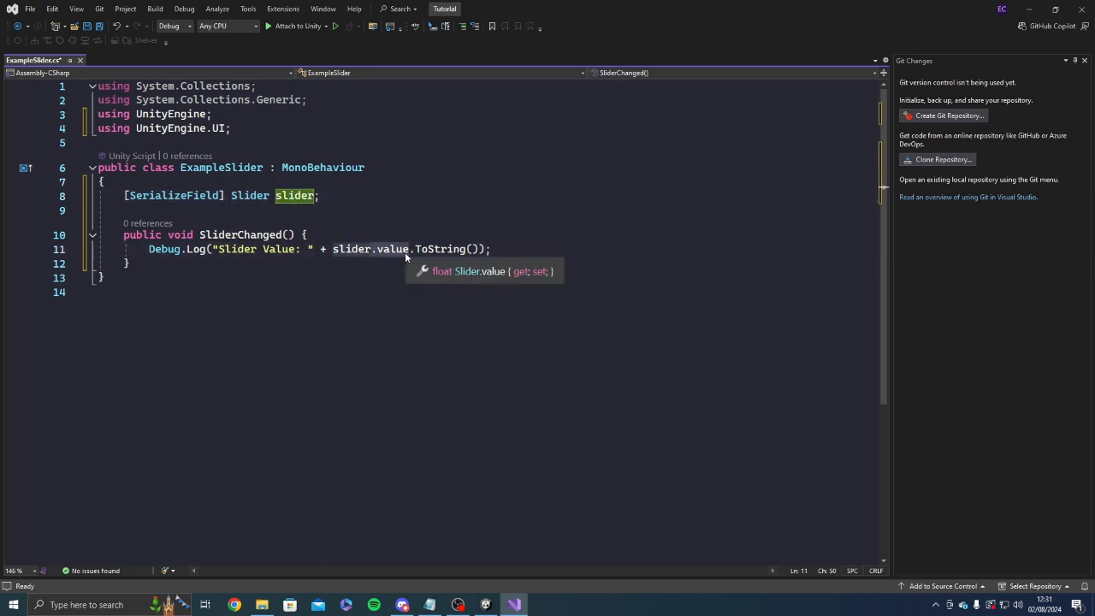
{"action": "left_click", "coordinate": [384, 265]}
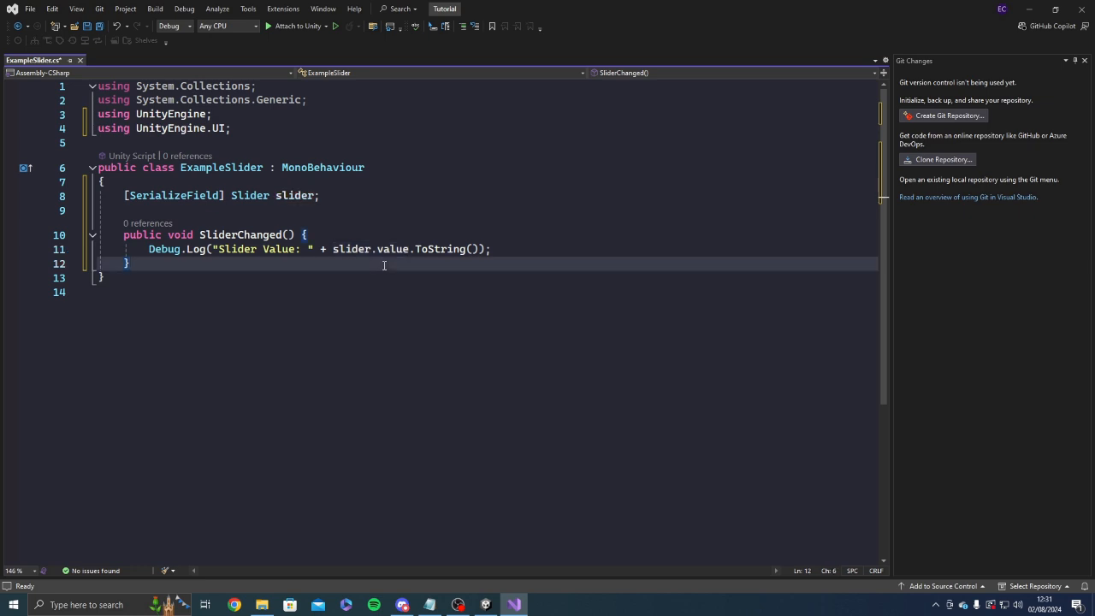
{"action": "key", "text": "ctrl+s"}
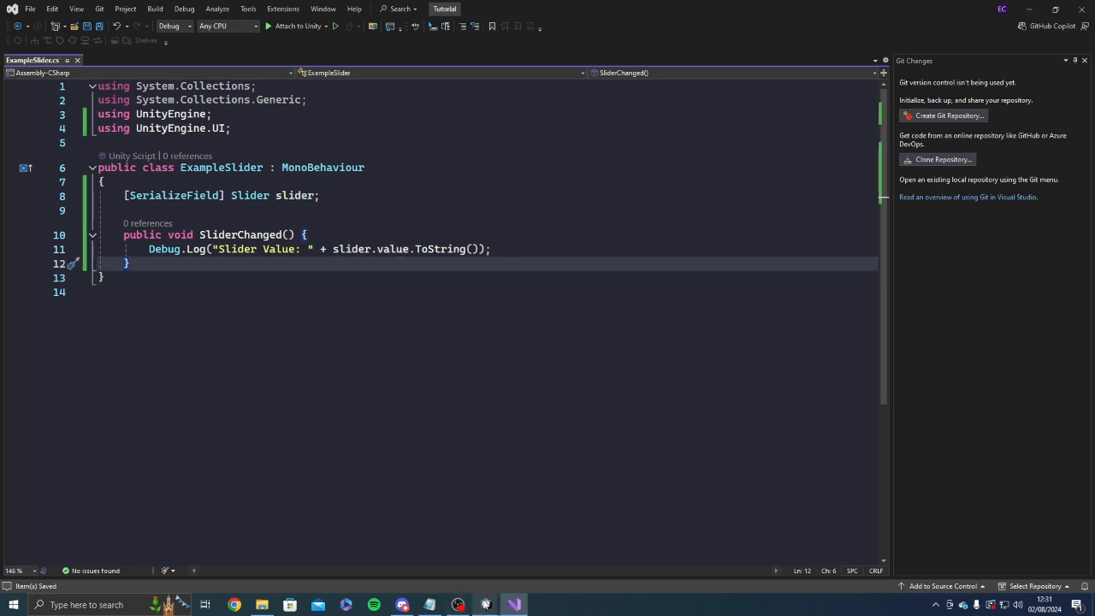
- In Unity, create an empty GameObject named SliderSystem at the scene root and attach the ExampleSlider script to it
{"action": "mouse_move", "coordinate": [485, 603]}
{"action": "left_click", "coordinate": [455, 547]}
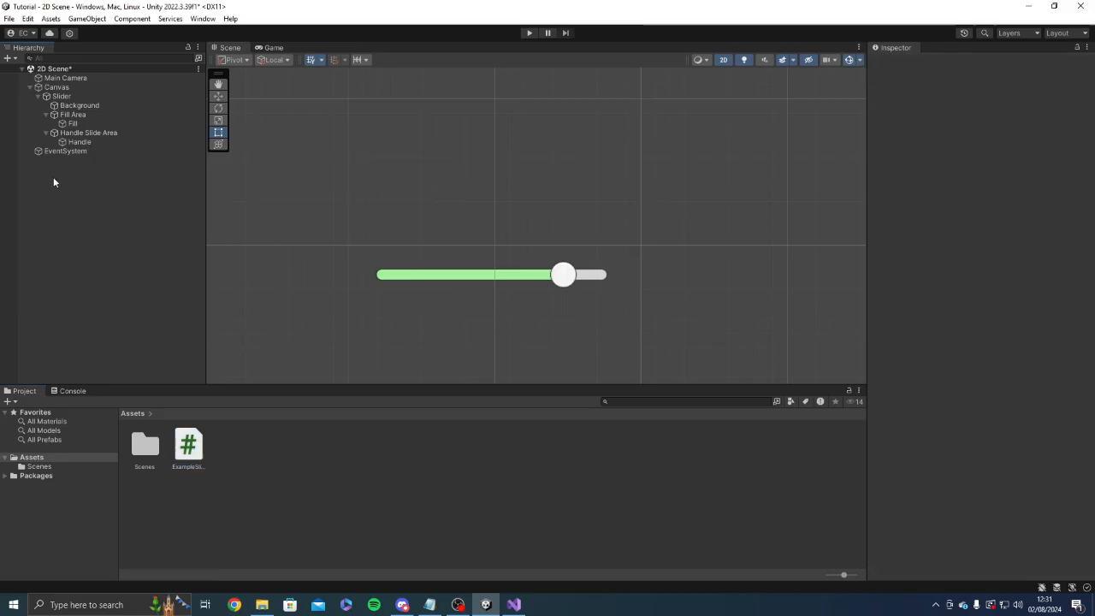
{"action": "right_click", "coordinate": [53, 181]}
{"action": "left_click", "coordinate": [96, 329]}
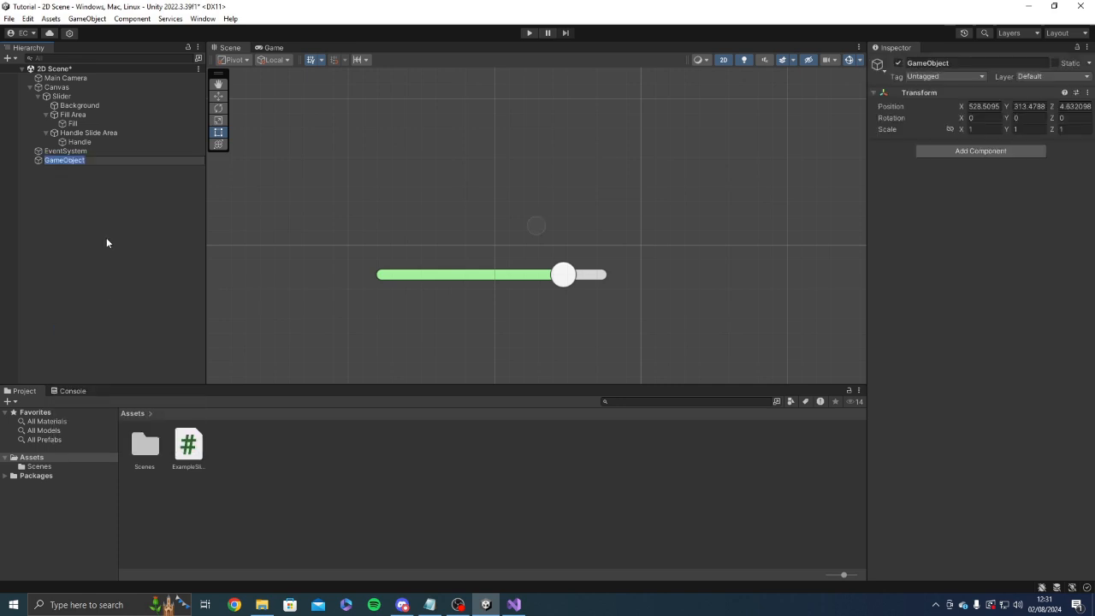
{"action": "type", "text": "SliderSysyter"}
{"action": "key", "text": "BackSpace"}
{"action": "key", "text": "BackSpace"}
{"action": "key", "text": "BackSpace"}
{"action": "key", "text": "BackSpace"}
{"action": "type", "text": "tem"}
{"action": "key", "text": "Return"}
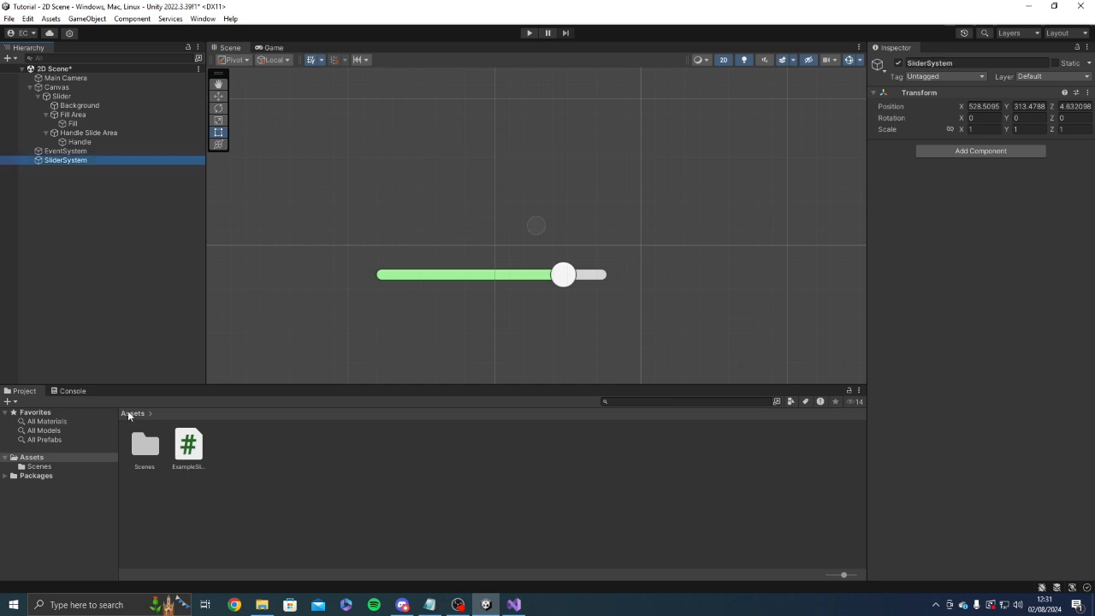
{"action": "left_click_drag", "start_coordinate": [188, 445], "coordinate": [887, 317]}
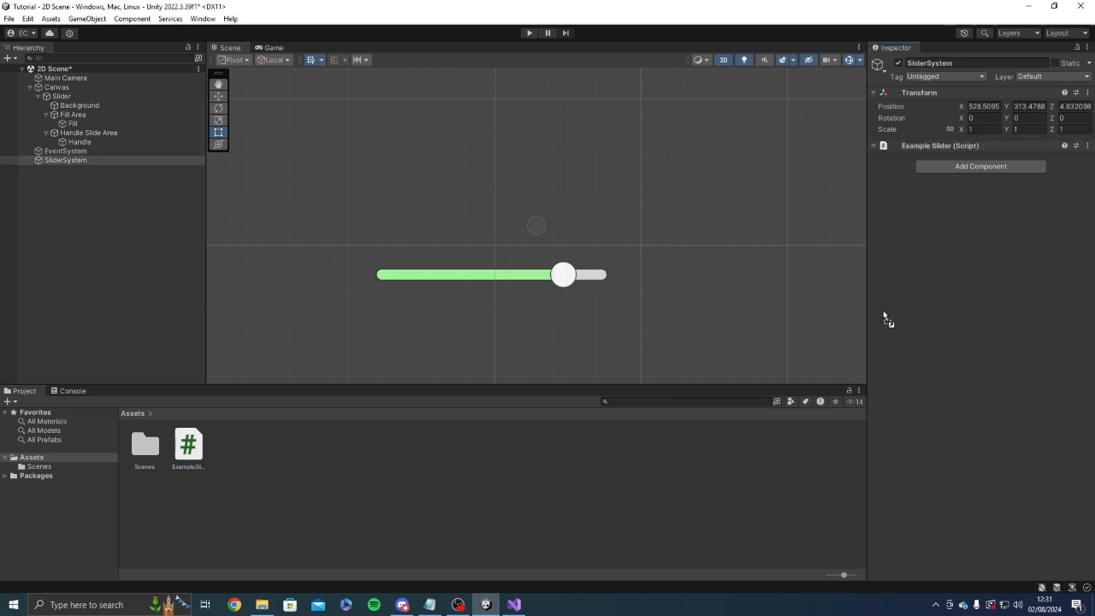
- Reset the Transform of the SliderSystem object to its default values
{"action": "left_click", "coordinate": [1086, 93]}
{"action": "left_click", "coordinate": [1050, 104]}
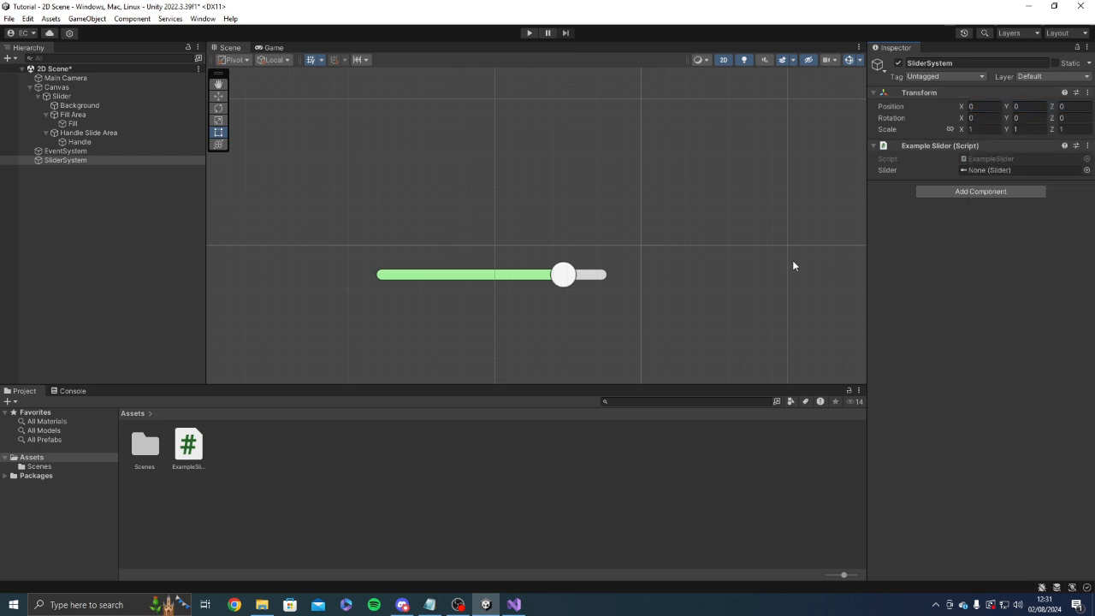
- Add an empty On Value Changed event entry to the Slider object and set the slider's Value to 0
{"action": "left_click", "coordinate": [62, 96]}
{"action": "scroll", "coordinate": [966, 376], "scroll_direction": "down", "scroll_amount": 1}
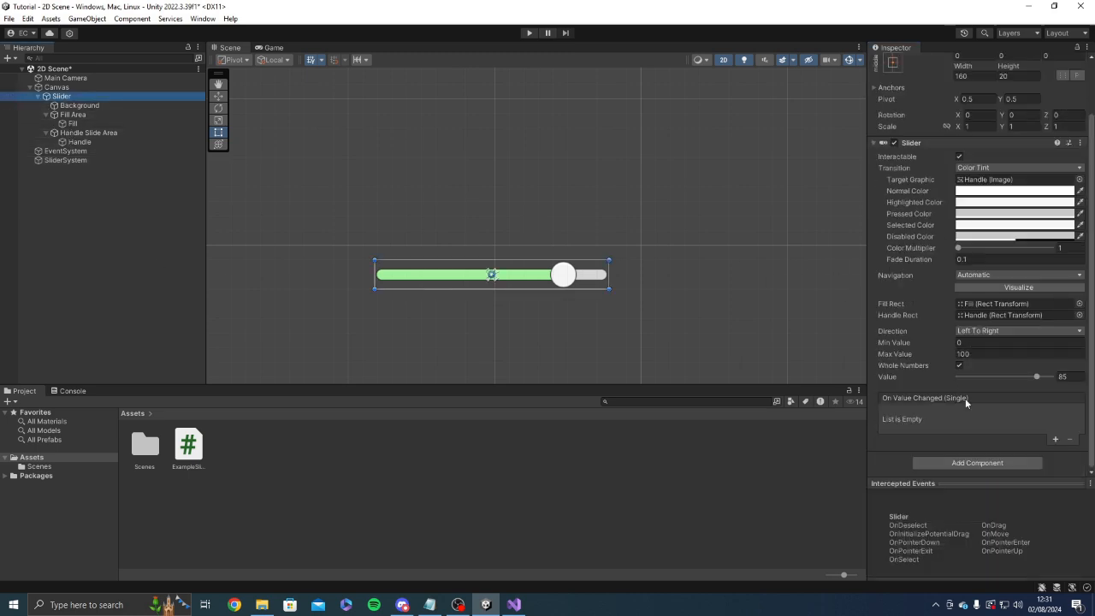
{"action": "left_click", "coordinate": [1055, 439]}
{"action": "left_click", "coordinate": [1074, 377]}
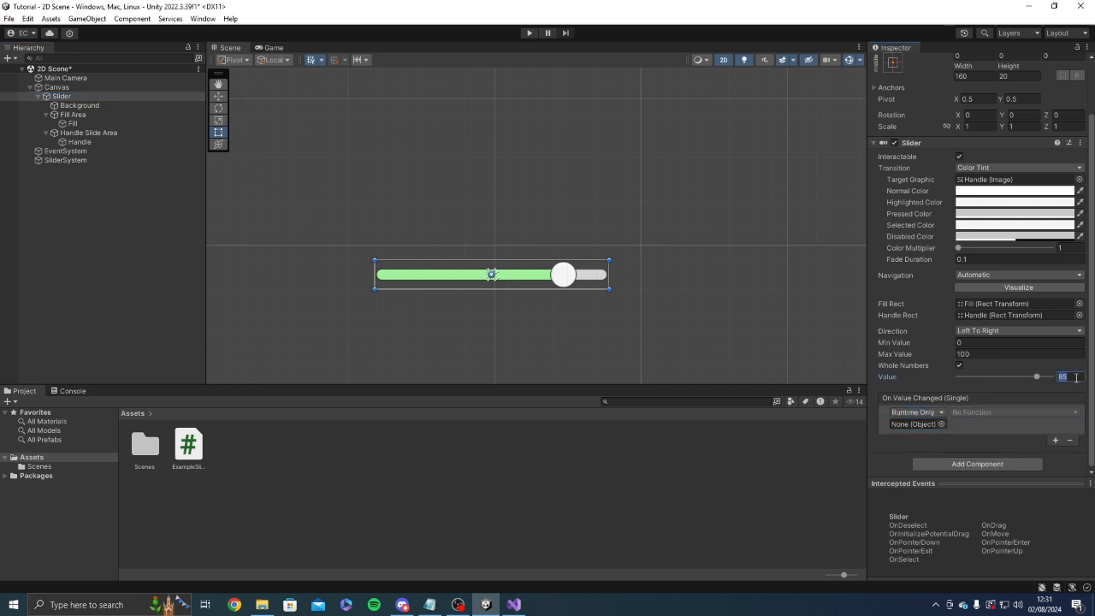
{"action": "type", "text": "0"}
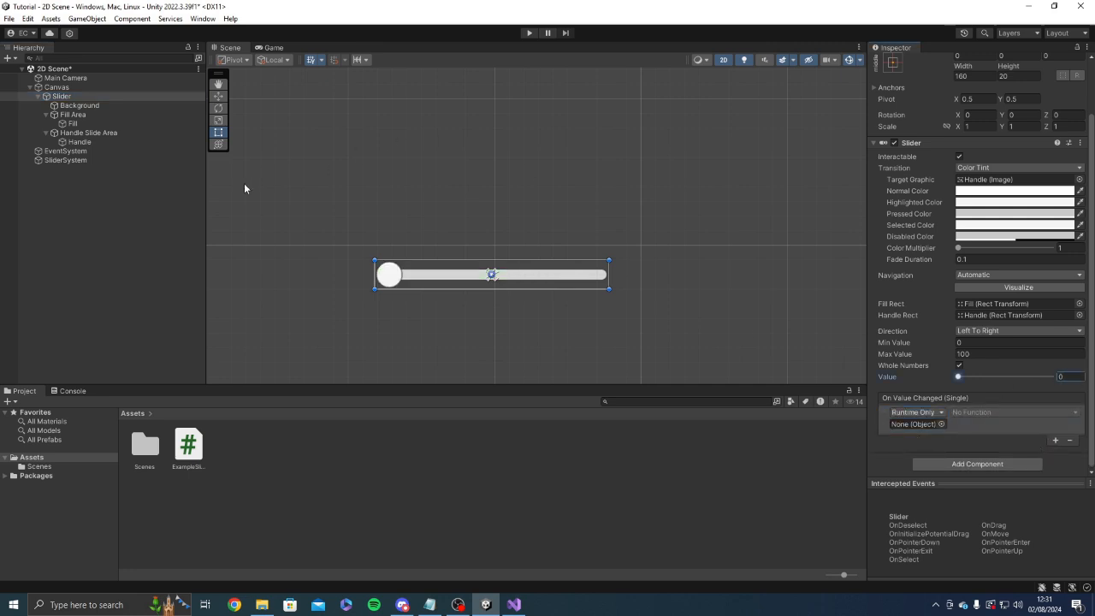
- Assign SliderSystem to the On Value Changed entry and choose ExampleSlider's SliderChanged() as its function
{"action": "left_click", "coordinate": [178, 160]}
{"action": "left_click_drag", "start_coordinate": [177, 160], "coordinate": [914, 424]}
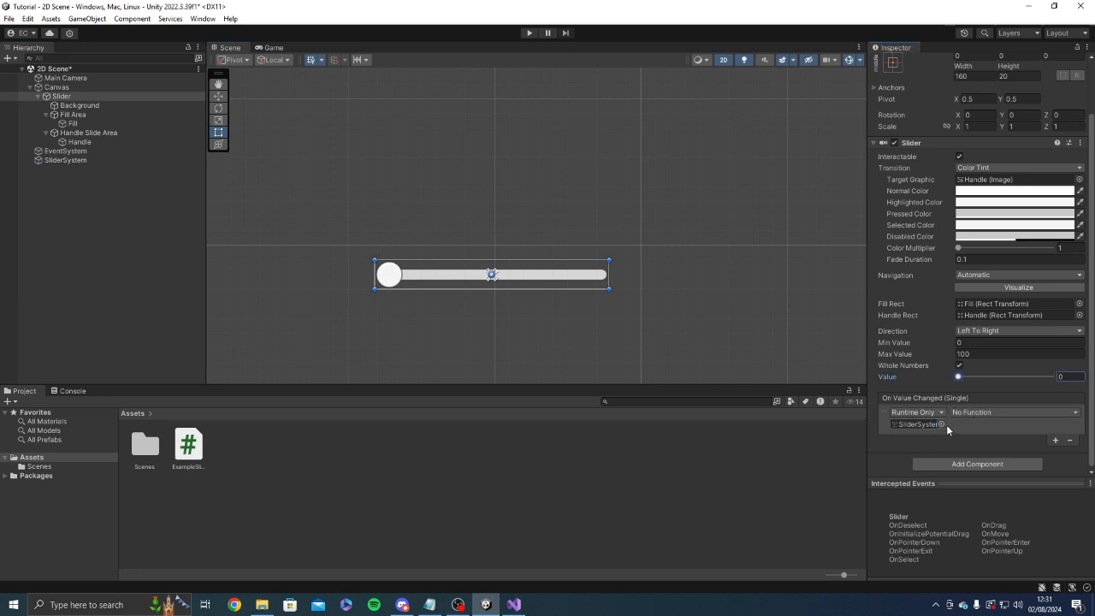
{"action": "left_click", "coordinate": [1009, 412]}
{"action": "mouse_move", "coordinate": [992, 467]}
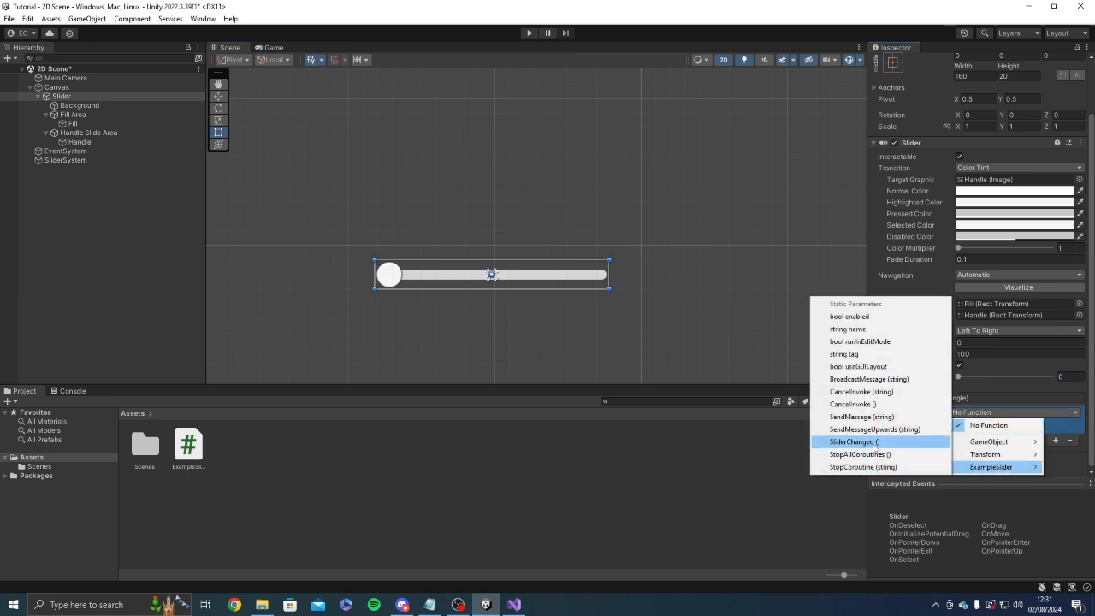
{"action": "left_click", "coordinate": [872, 442]}
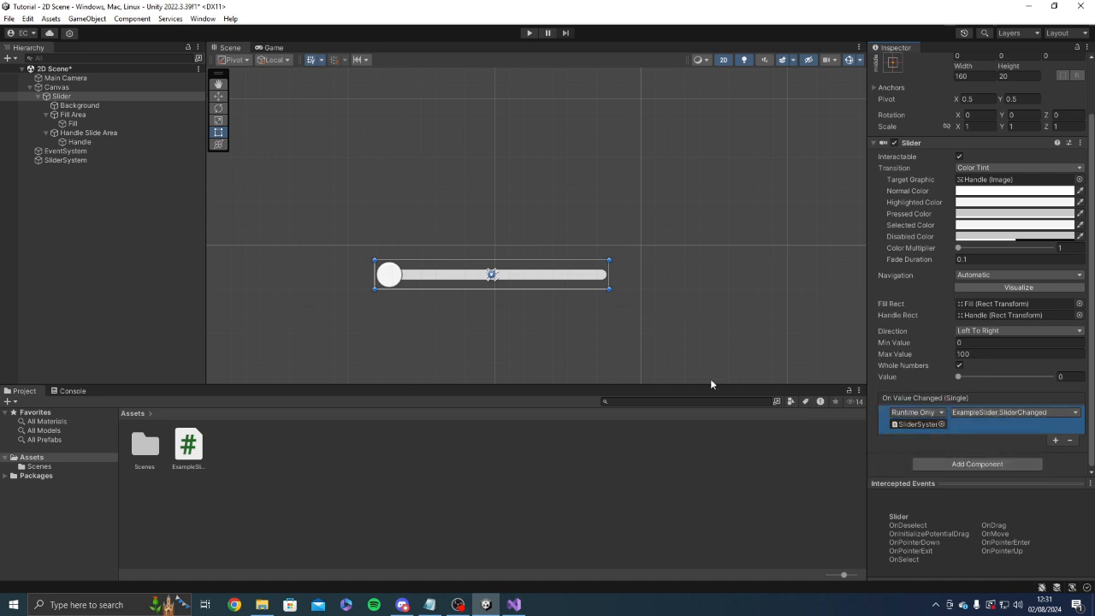
- Test the slider in Play mode with the Console shown by moving its handle part of the way, and stop playing
{"action": "left_click", "coordinate": [665, 370]}
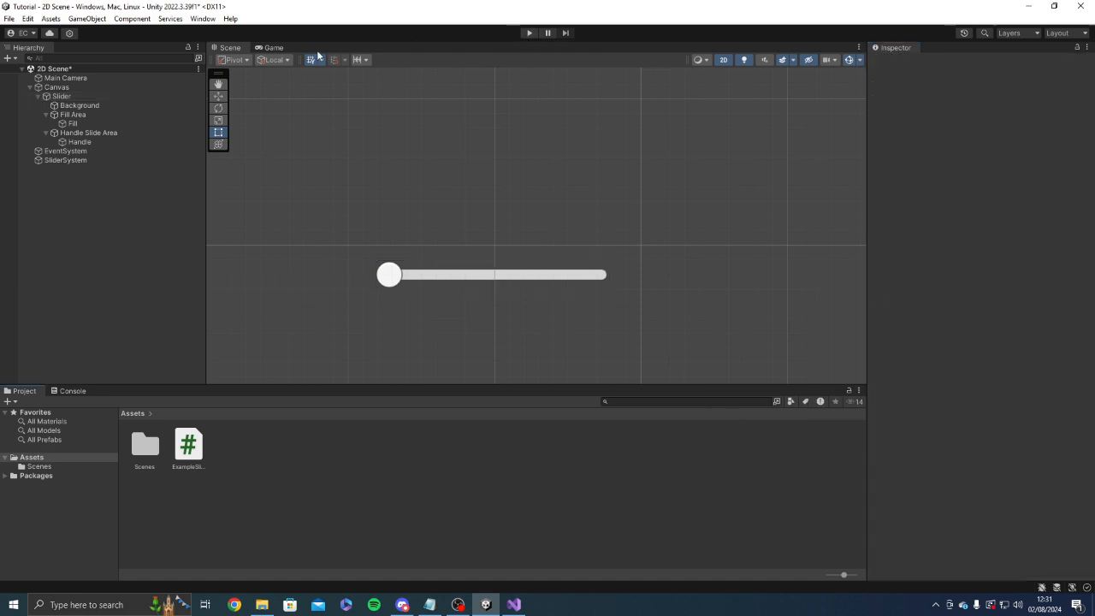
{"action": "left_click", "coordinate": [529, 32]}
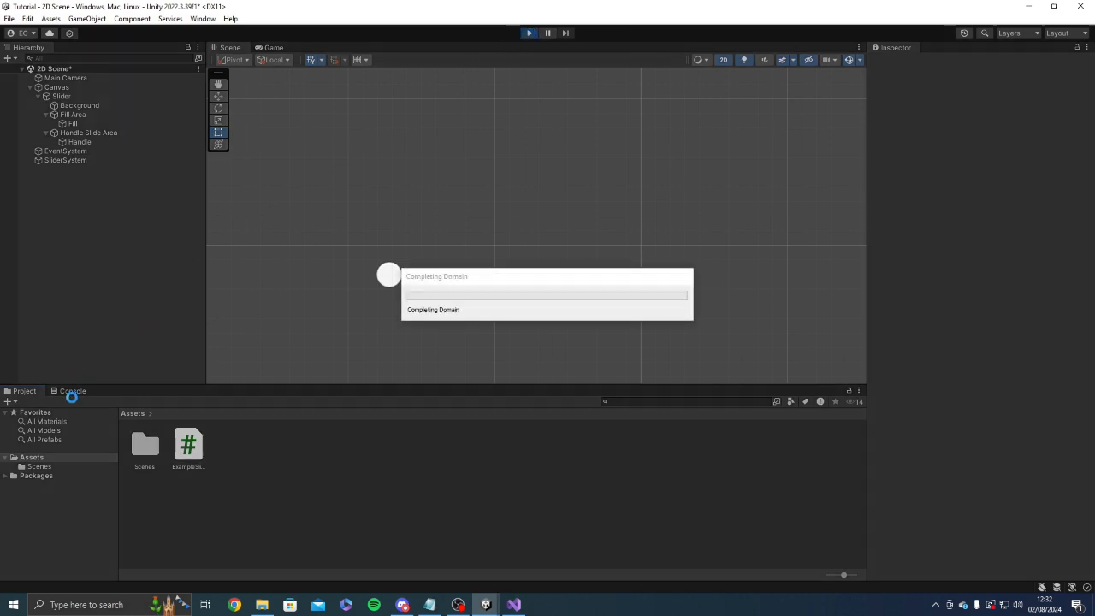
{"action": "left_click", "coordinate": [73, 391]}
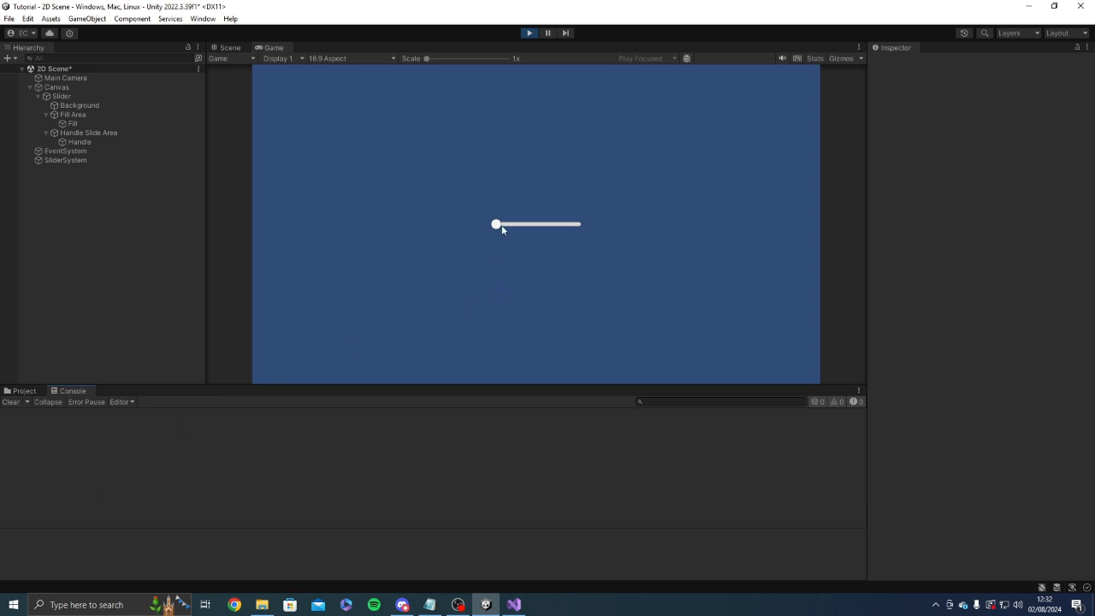
{"action": "left_click_drag", "start_coordinate": [497, 224], "coordinate": [518, 226]}
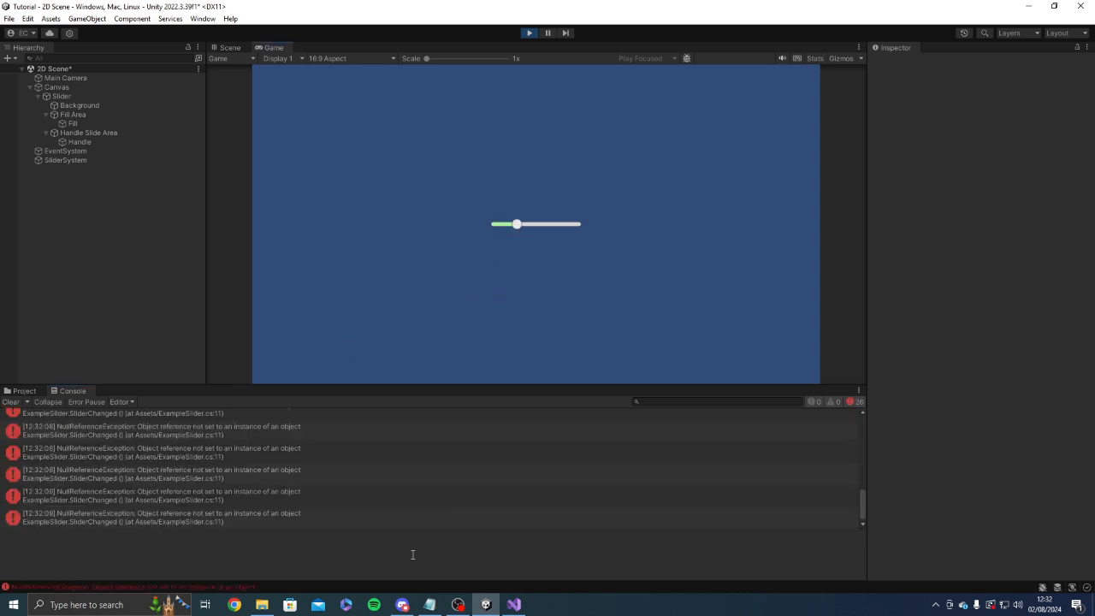
{"action": "left_click", "coordinate": [532, 36]}
- Assign the Slider object to the empty Slider field of the Example Slider script on SliderSystem
{"action": "left_click", "coordinate": [81, 160]}
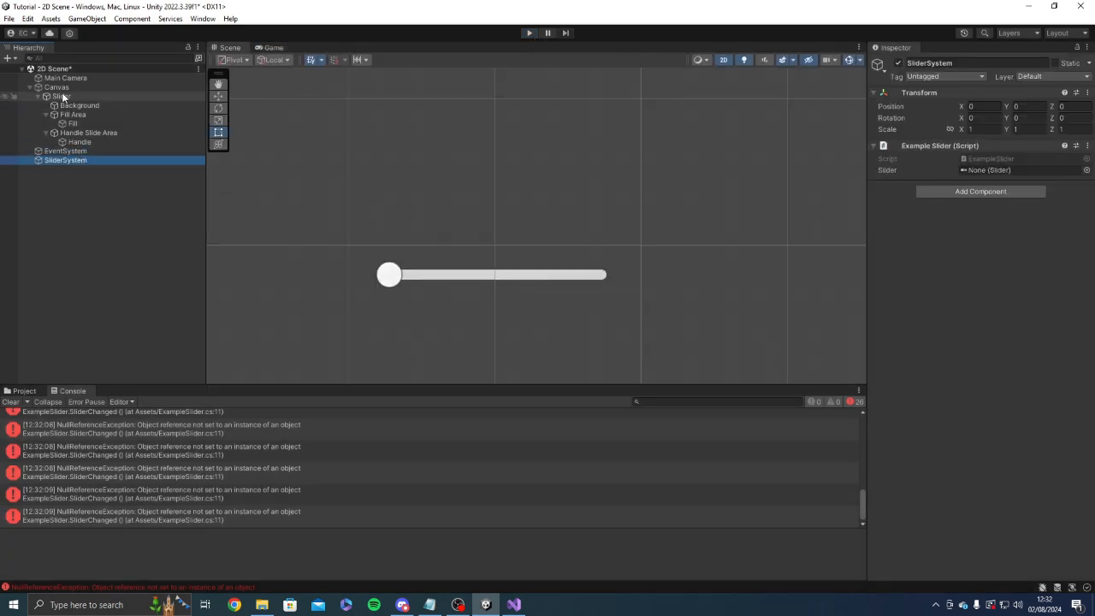
{"action": "left_click_drag", "start_coordinate": [62, 97], "coordinate": [988, 169]}
- Test the slider again in Play mode, moving the handle back and forth between 0 and 100 while checking the Console, and stop playing
{"action": "left_click", "coordinate": [525, 33]}
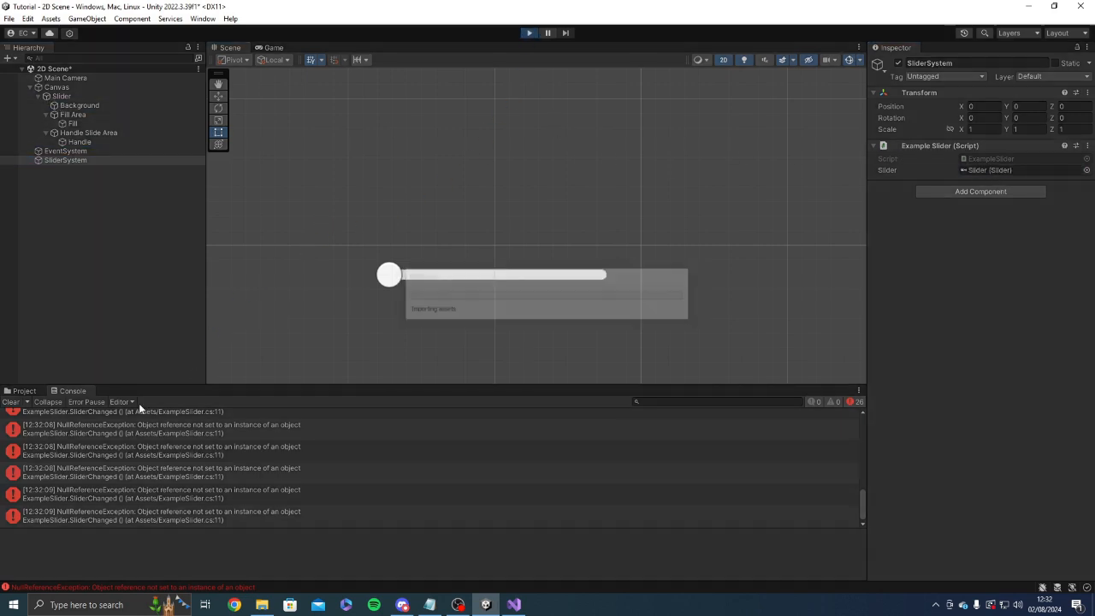
{"action": "left_click_drag", "start_coordinate": [500, 226], "coordinate": [716, 225]}
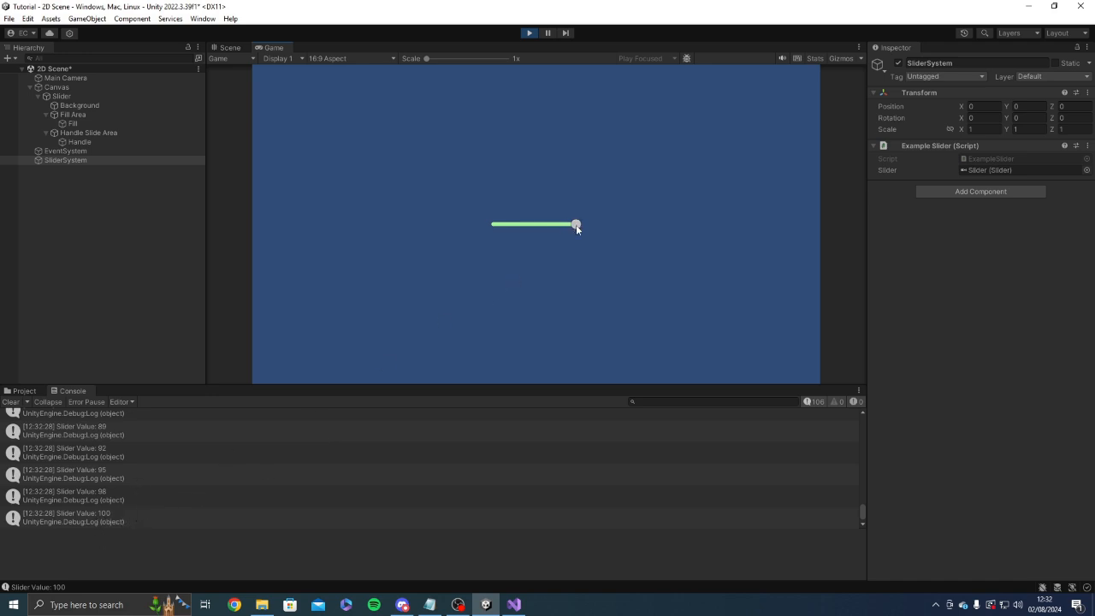
{"action": "left_click_drag", "start_coordinate": [576, 224], "coordinate": [517, 240]}
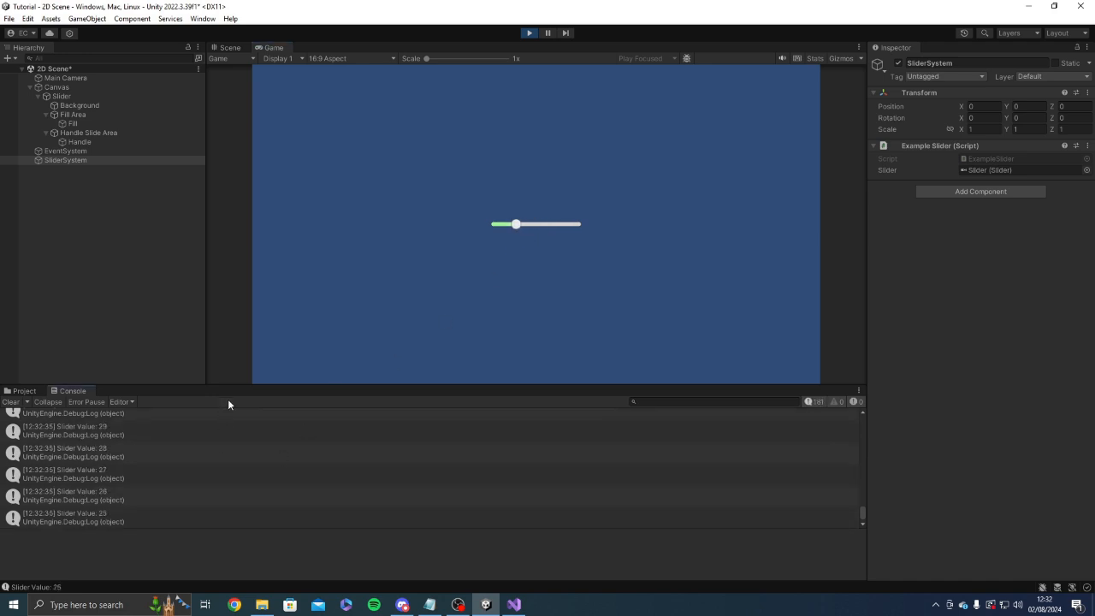
{"action": "scroll", "coordinate": [268, 543], "scroll_direction": "down", "scroll_amount": 1}
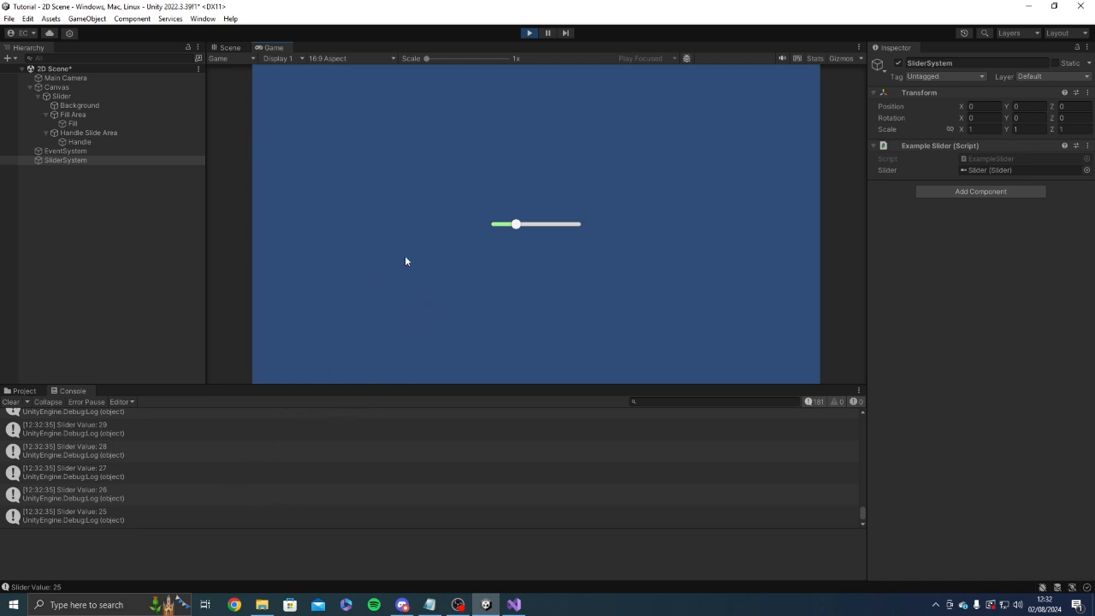
{"action": "mouse_move", "coordinate": [515, 227]}
{"action": "left_mouse_down"}
{"action": "mouse_move", "coordinate": [560, 224]}
{"action": "mouse_move", "coordinate": [504, 223]}
{"action": "mouse_move", "coordinate": [576, 201]}
{"action": "mouse_move", "coordinate": [479, 235]}
{"action": "mouse_move", "coordinate": [584, 237]}
{"action": "mouse_move", "coordinate": [496, 265]}
{"action": "mouse_move", "coordinate": [593, 346]}
{"action": "mouse_move", "coordinate": [579, 267]}
{"action": "mouse_move", "coordinate": [449, 267]}
{"action": "mouse_move", "coordinate": [527, 189]}
{"action": "mouse_move", "coordinate": [608, 236]}
{"action": "mouse_move", "coordinate": [459, 236]}
{"action": "mouse_move", "coordinate": [561, 236]}
{"action": "mouse_move", "coordinate": [470, 235]}
{"action": "mouse_move", "coordinate": [534, 232]}
{"action": "left_mouse_up"}
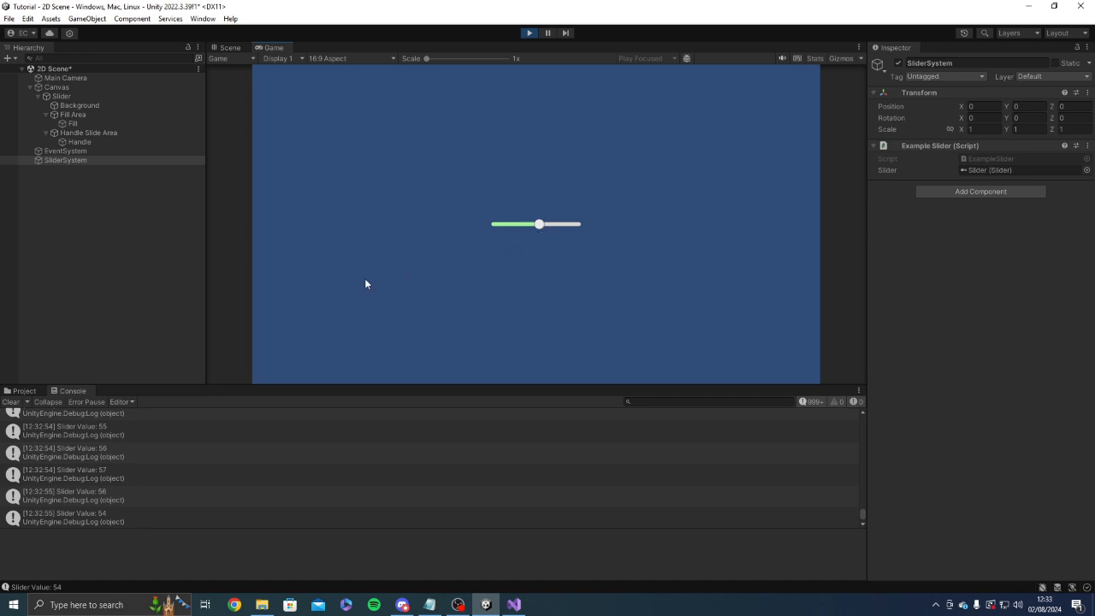
{"action": "left_click_drag", "start_coordinate": [538, 227], "coordinate": [483, 246]}
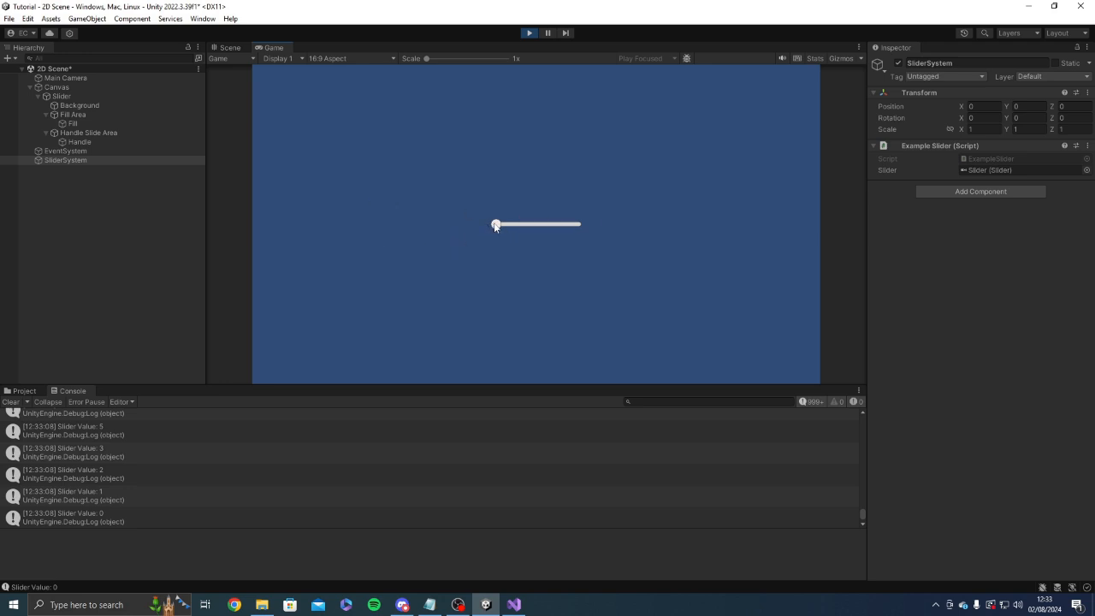
{"action": "left_click_drag", "start_coordinate": [495, 226], "coordinate": [557, 242]}
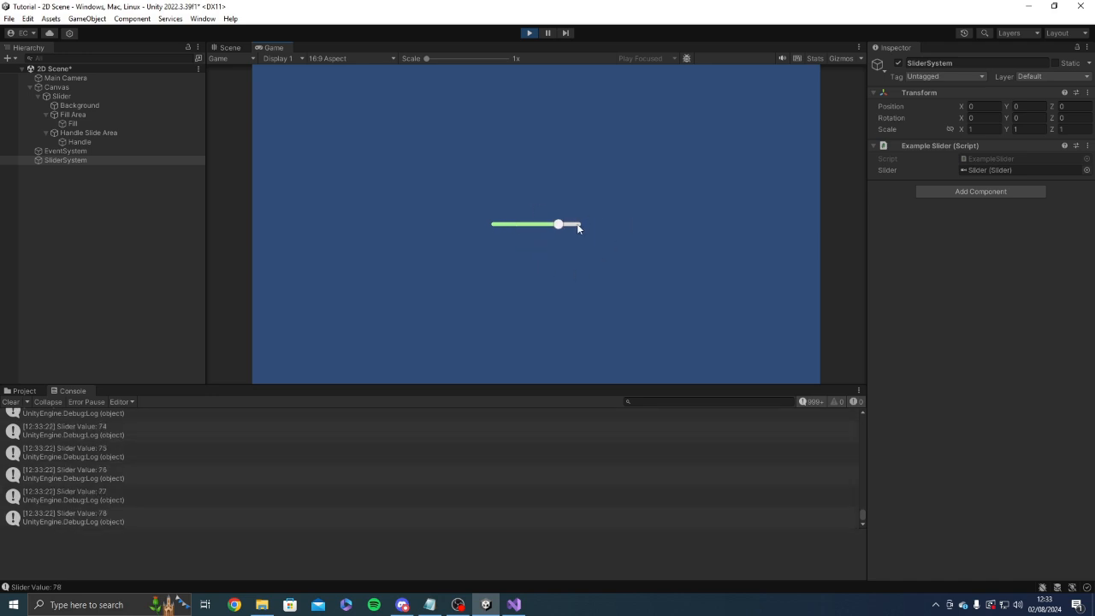
{"action": "left_click_drag", "start_coordinate": [578, 228], "coordinate": [404, 293]}
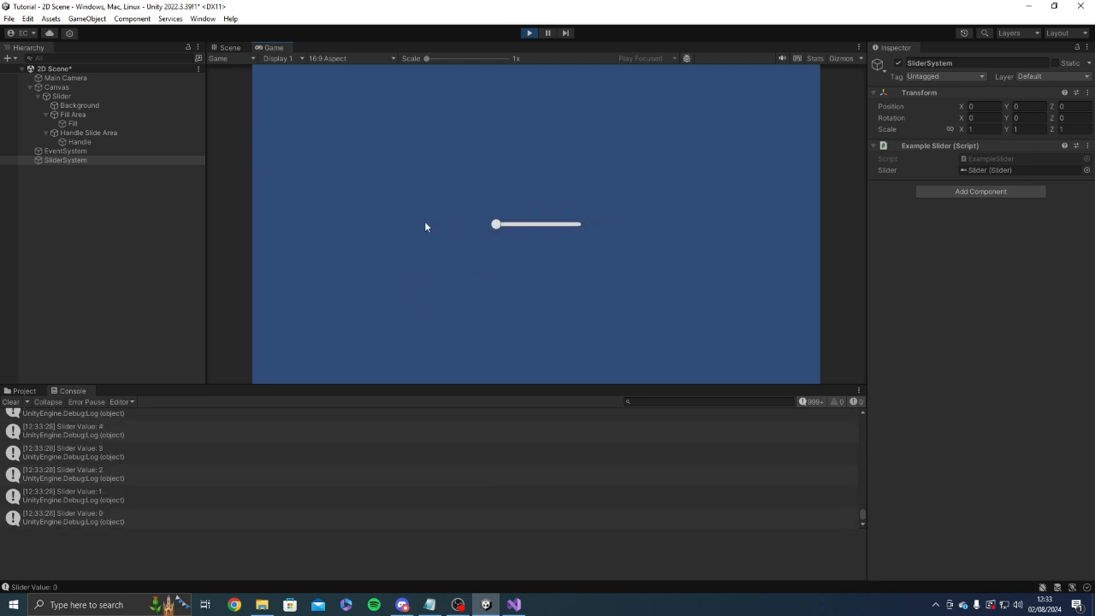
{"action": "key", "text": "ctrl+p"}
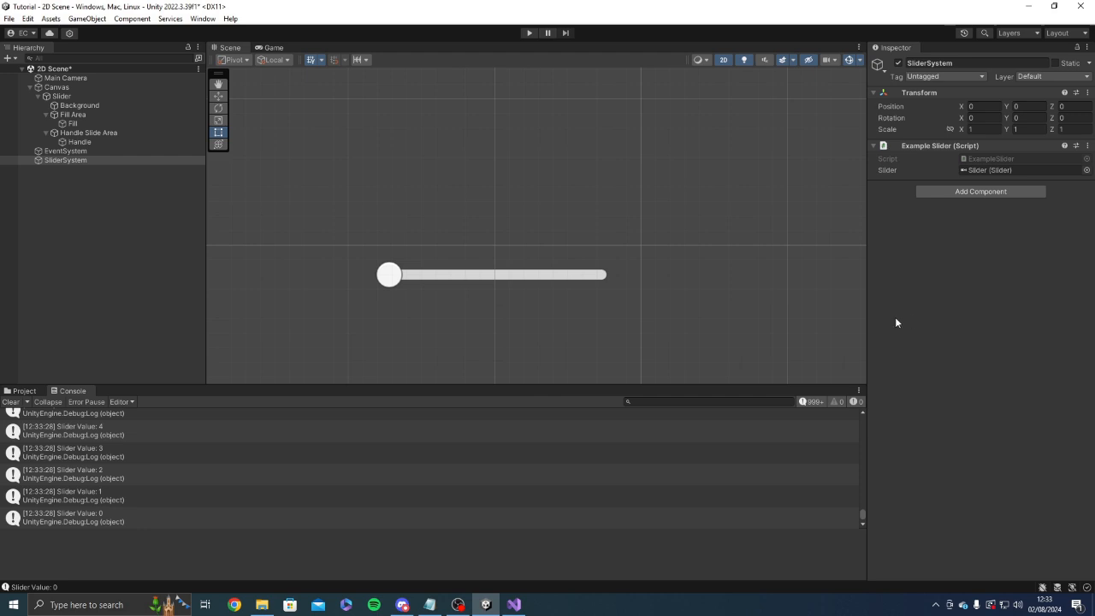
- Clear the Console messages and show the project's Assets folder again
{"action": "left_click", "coordinate": [11, 402]}
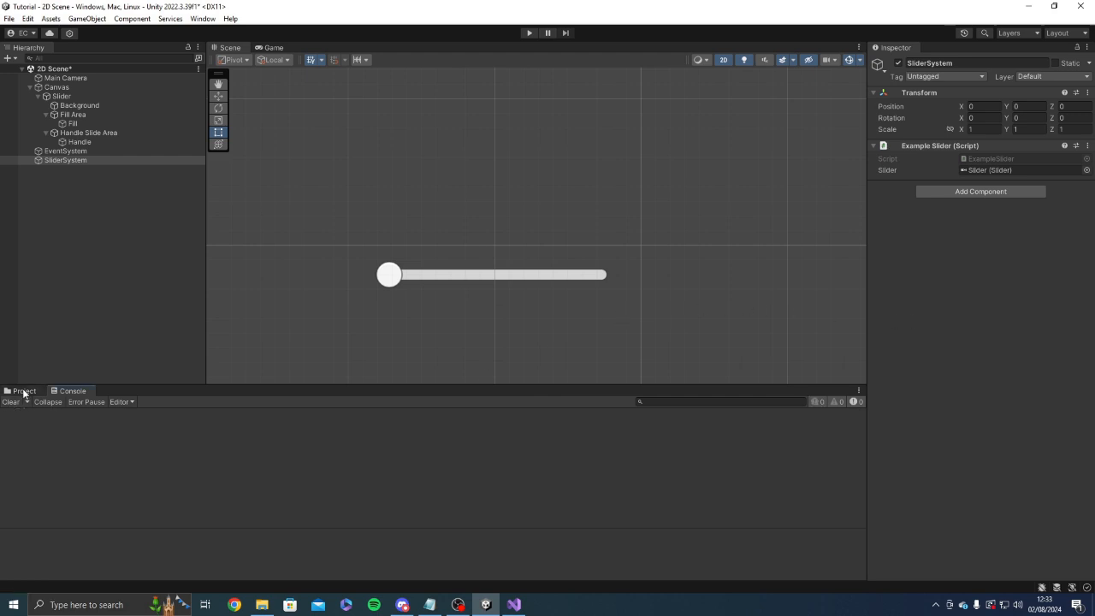
{"action": "left_click", "coordinate": [26, 390]}
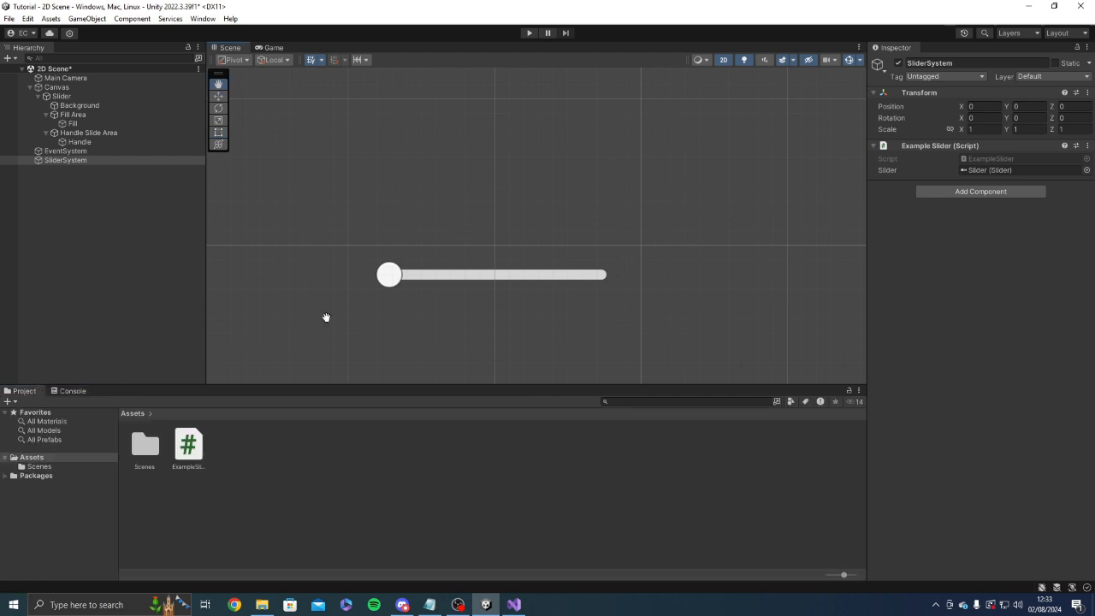
{"action": "middle_click_drag", "start_coordinate": [325, 316], "coordinate": [390, 257]}
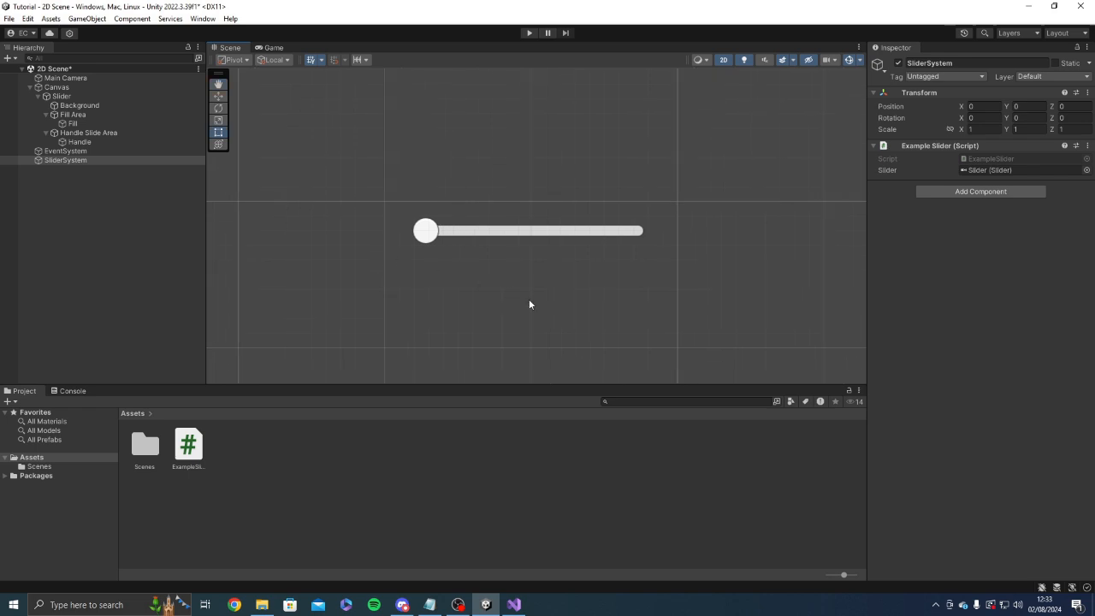
{"action": "middle_click_drag", "start_coordinate": [718, 327], "coordinate": [689, 334]}
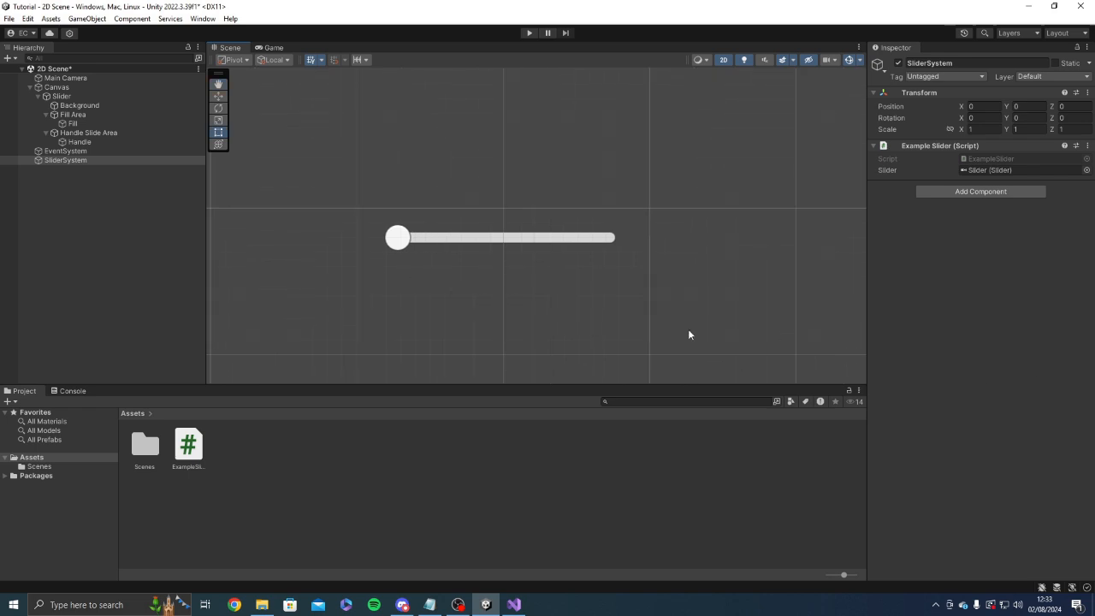